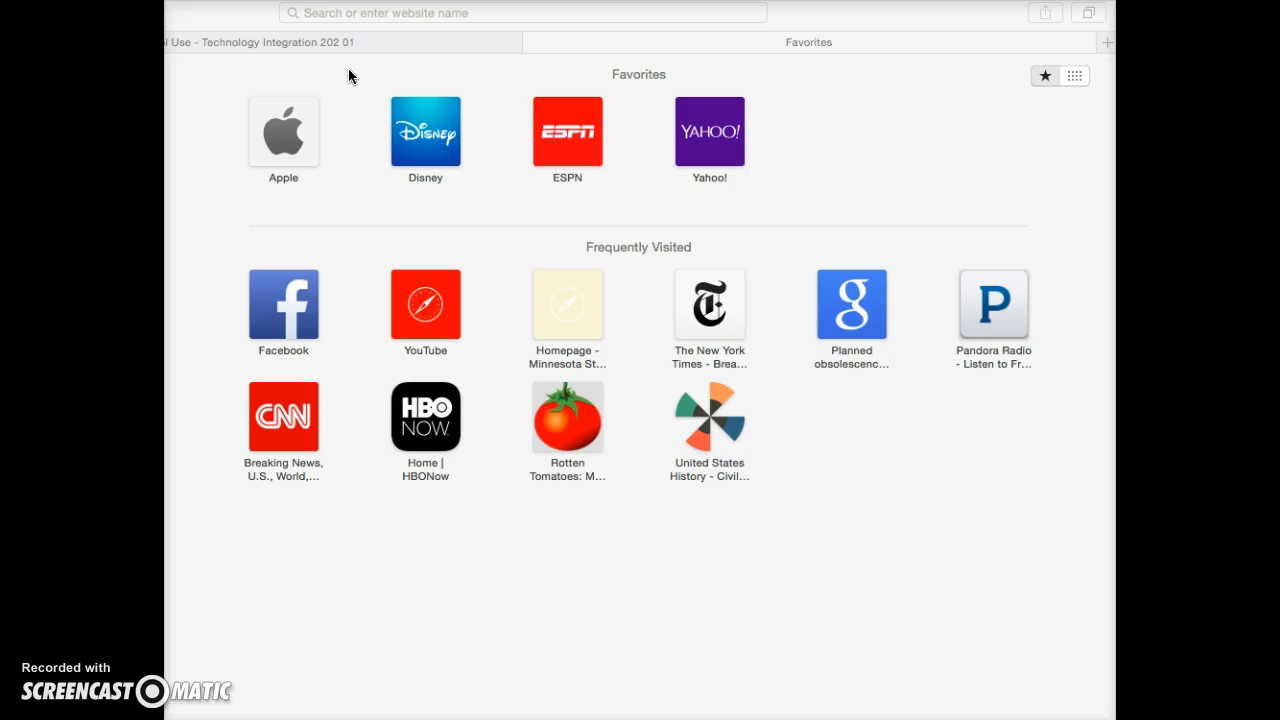
pyautogui.click(398, 12)
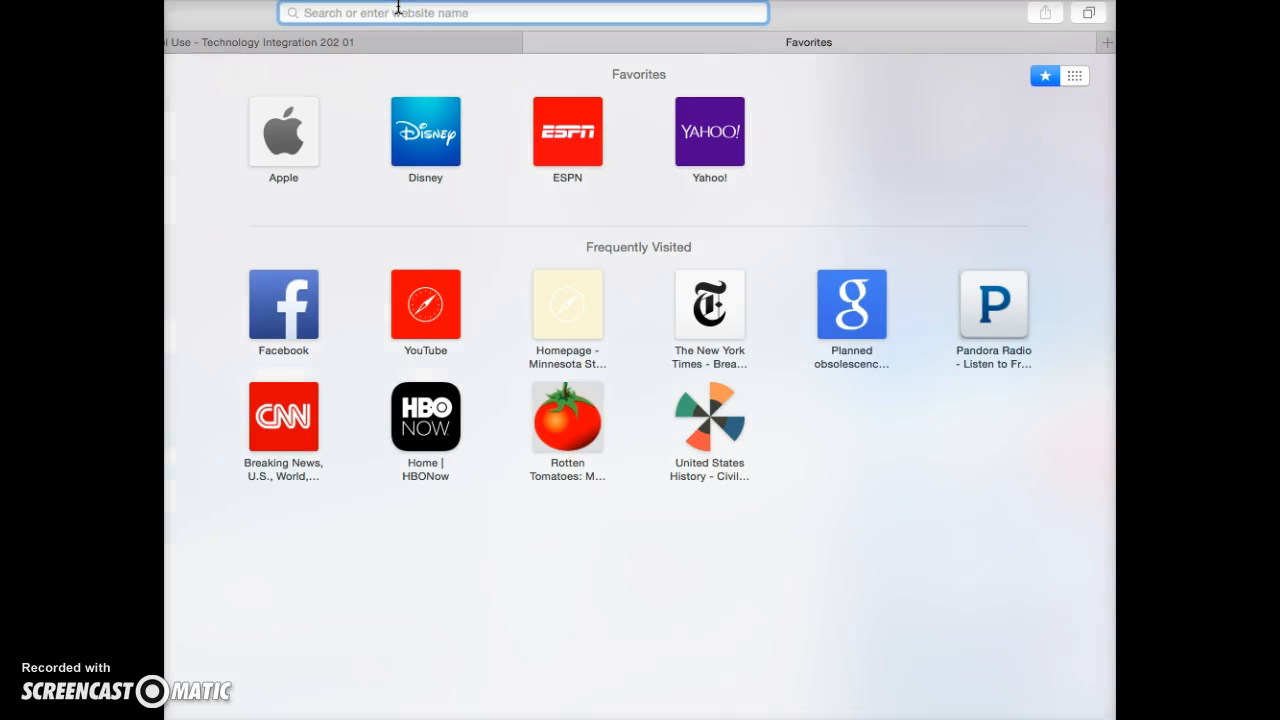
pyautogui.write('http://www.scribblemaps.com')
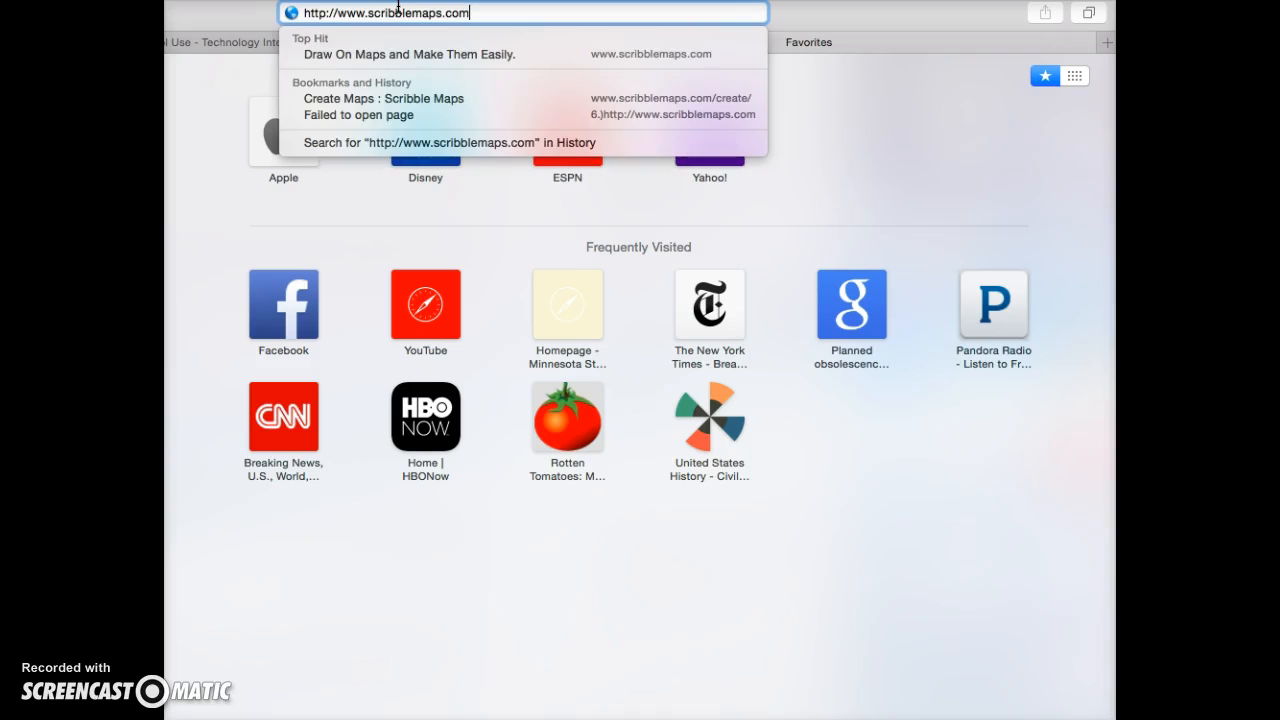
pyautogui.press('Return')
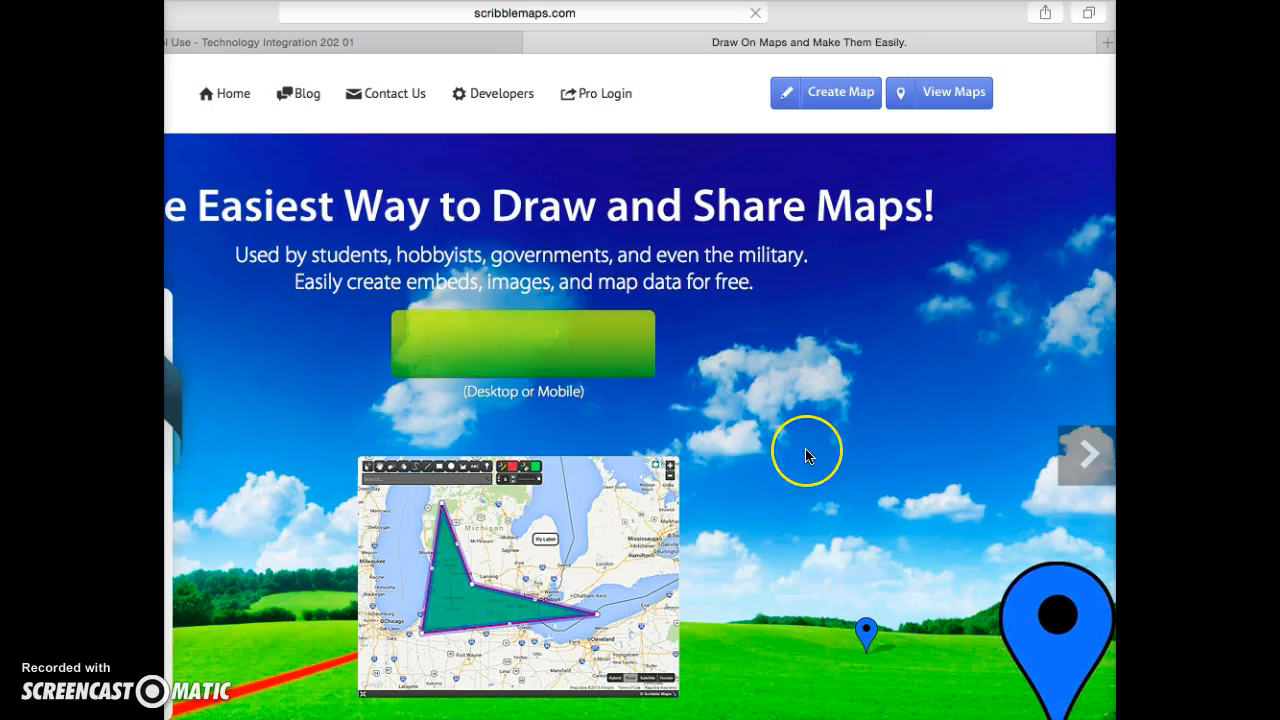
# Look through the Scribble Maps home page, including its feature list, product options and galleries of monthly, weekly and daily maps.
pyautogui.scroll(-2, 808, 453)
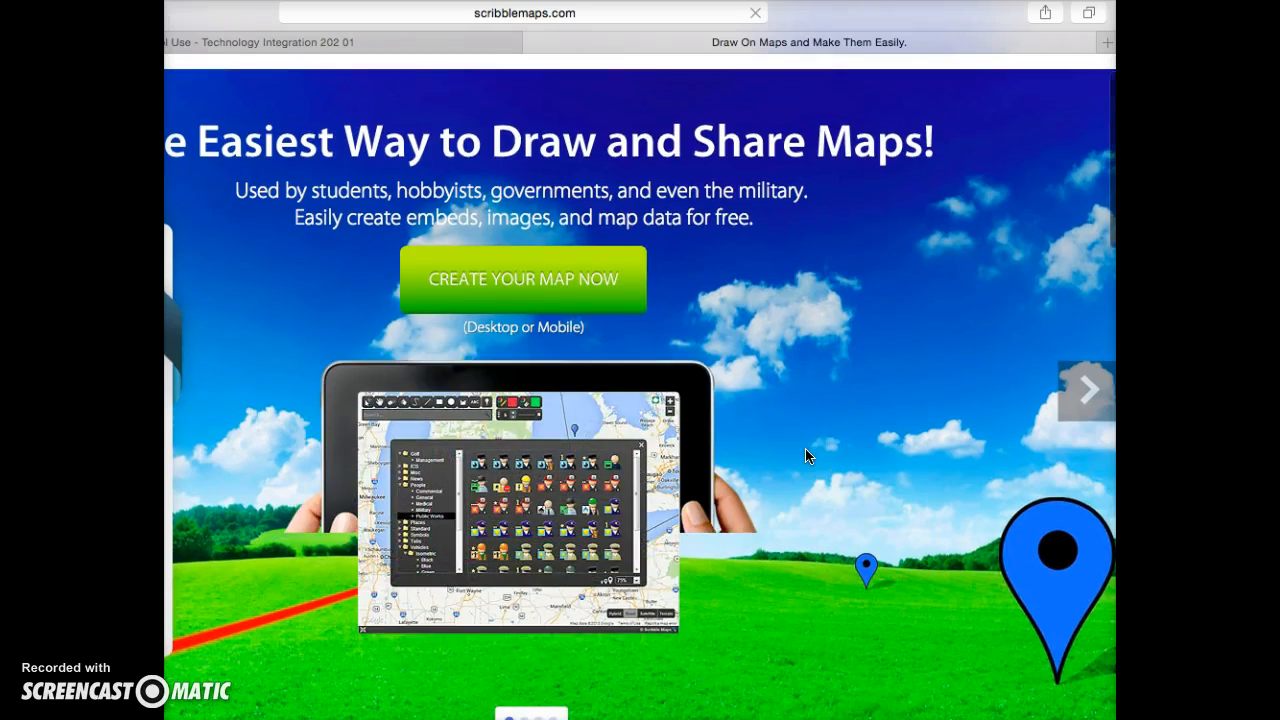
pyautogui.scroll(-2, 806, 449)
pyautogui.scroll(-5, 806, 450)
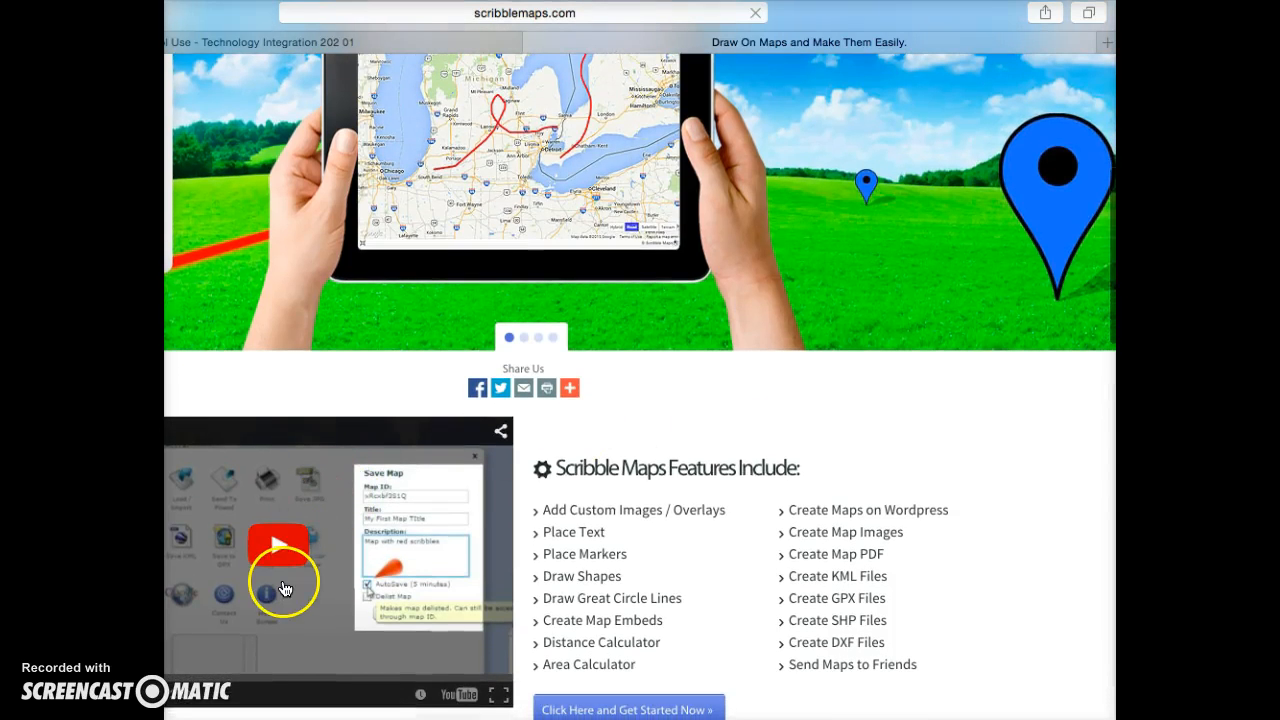
pyautogui.scroll(-1, 650, 455)
pyautogui.scroll(-6, 648, 455)
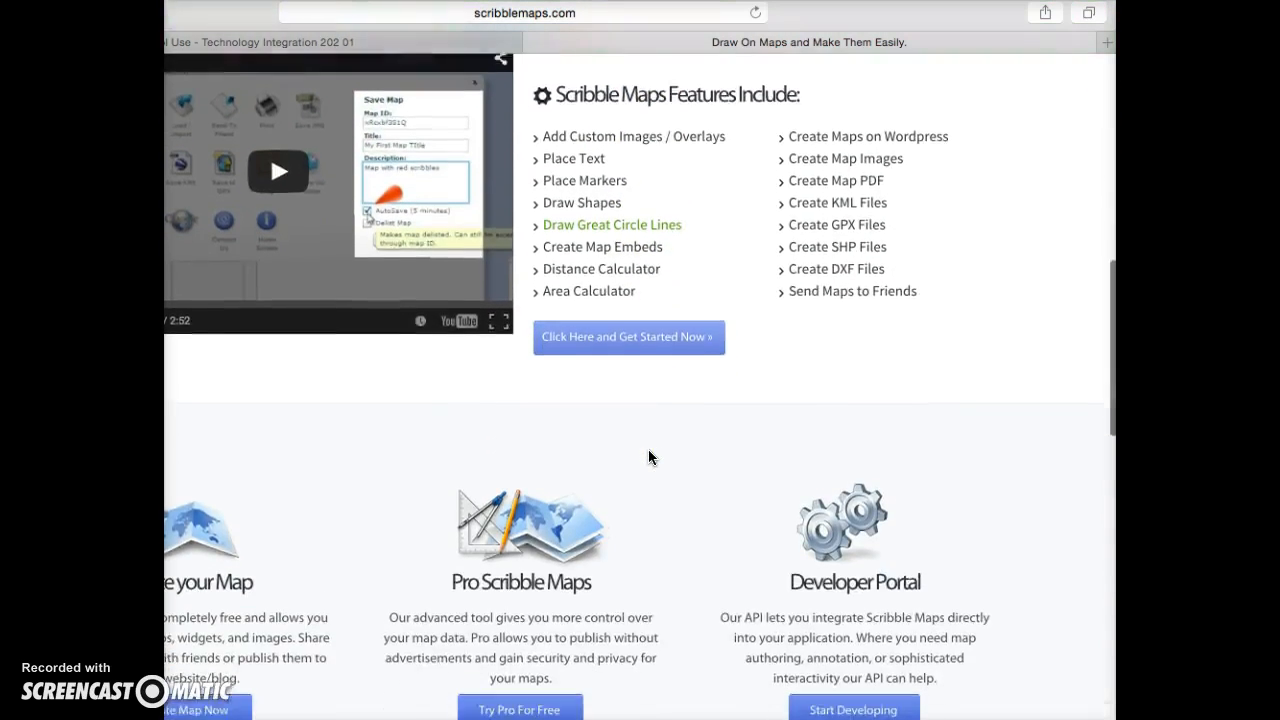
pyautogui.scroll(-3, 648, 457)
pyautogui.scroll(1, 648, 457)
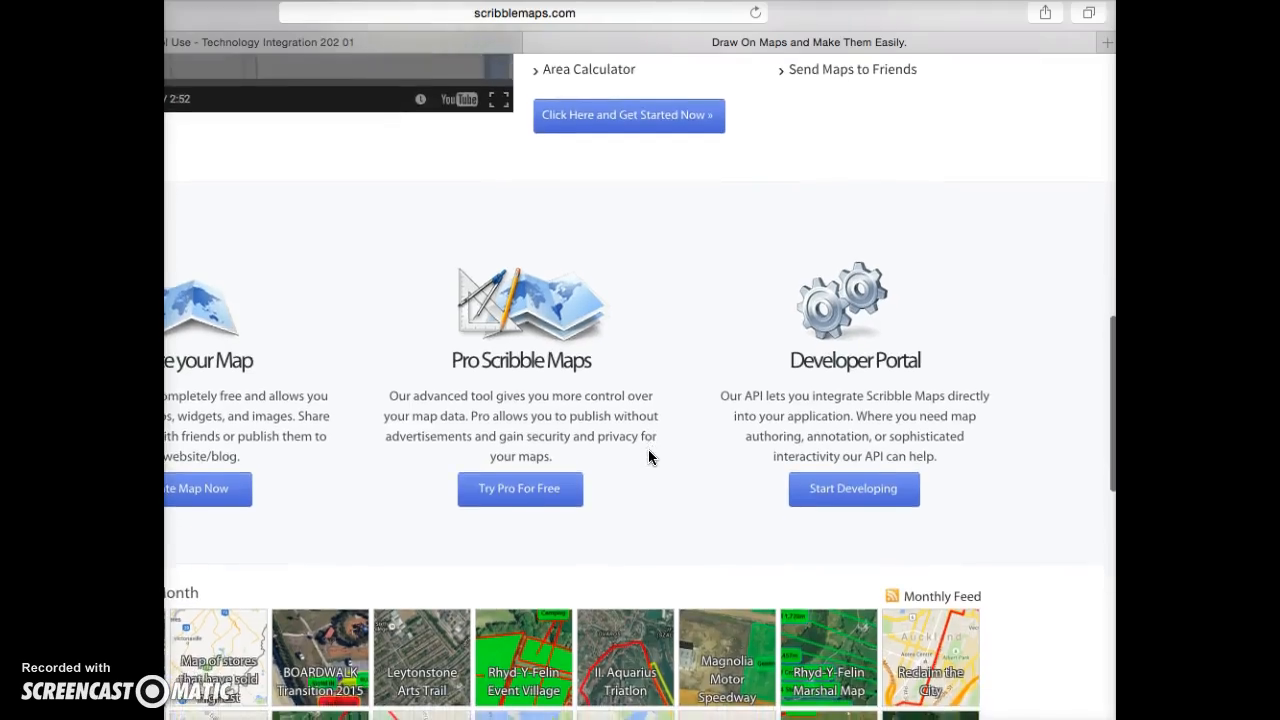
pyautogui.scroll(-5, 648, 457)
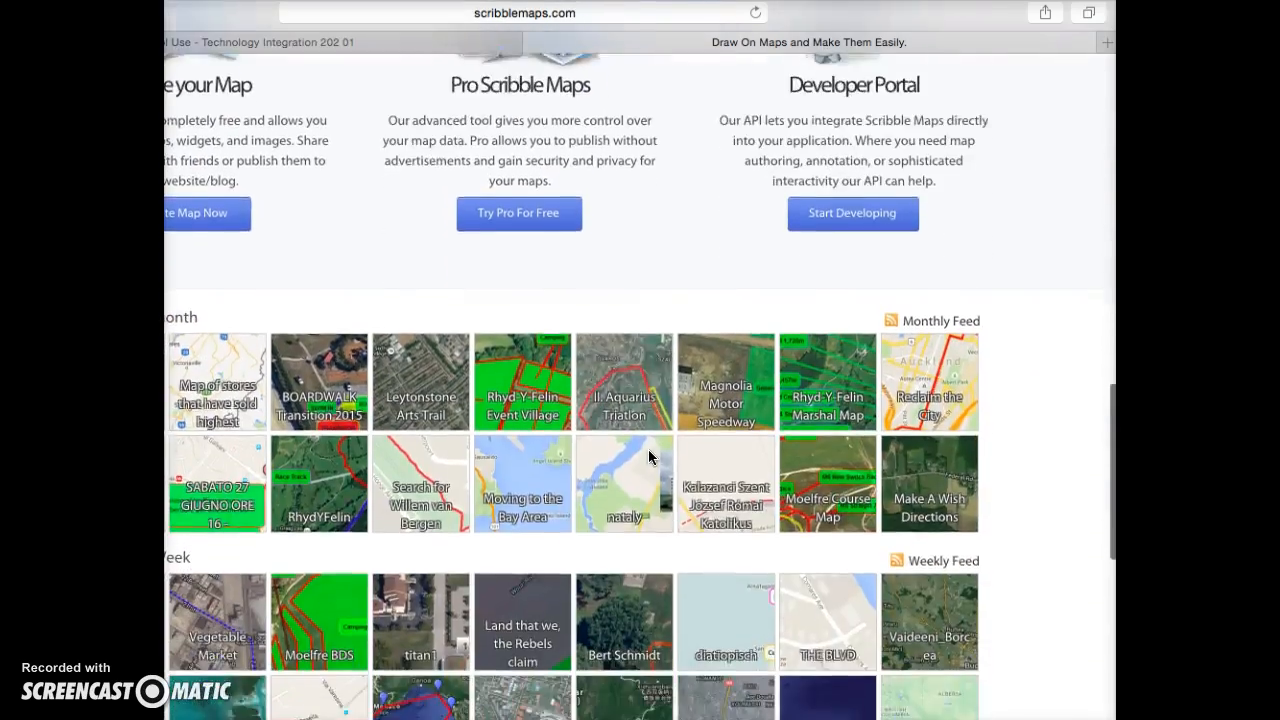
pyautogui.scroll(-3, 648, 457)
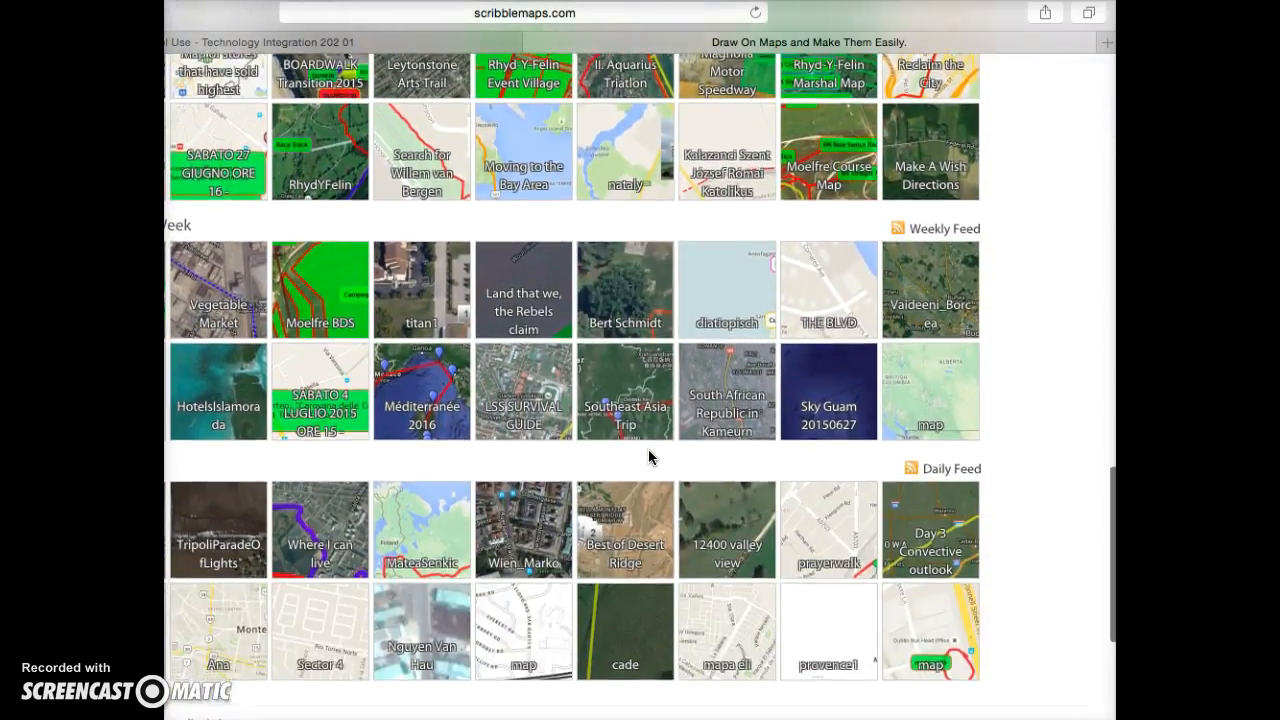
pyautogui.scroll(5, 648, 457)
pyautogui.scroll(4, 648, 457)
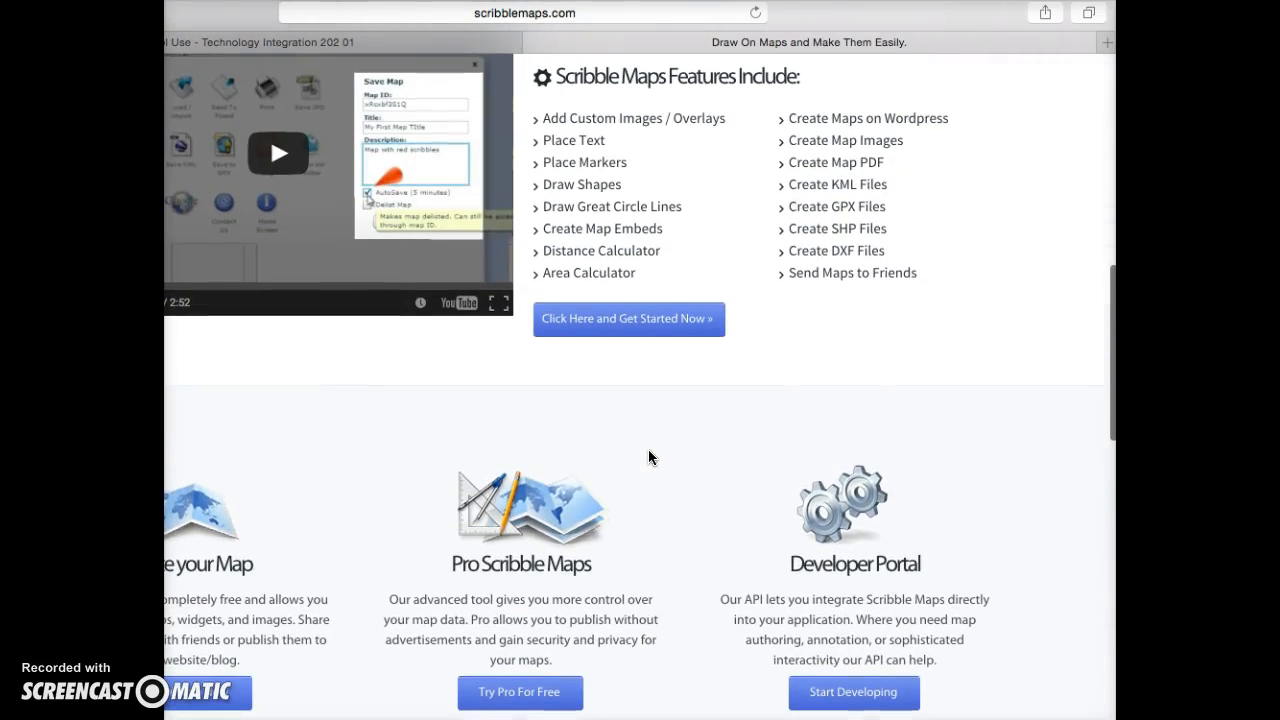
pyautogui.scroll(-1, 648, 457)
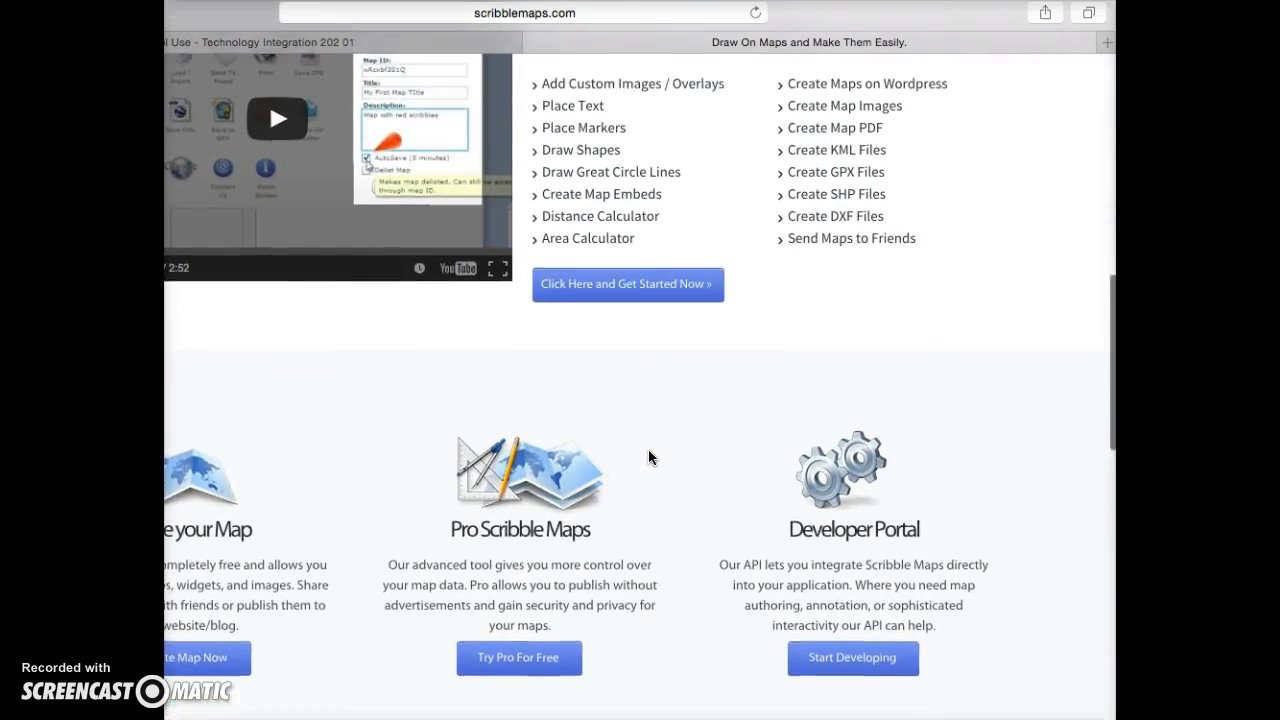
pyautogui.scroll(3, 648, 457)
pyautogui.scroll(4, 648, 452)
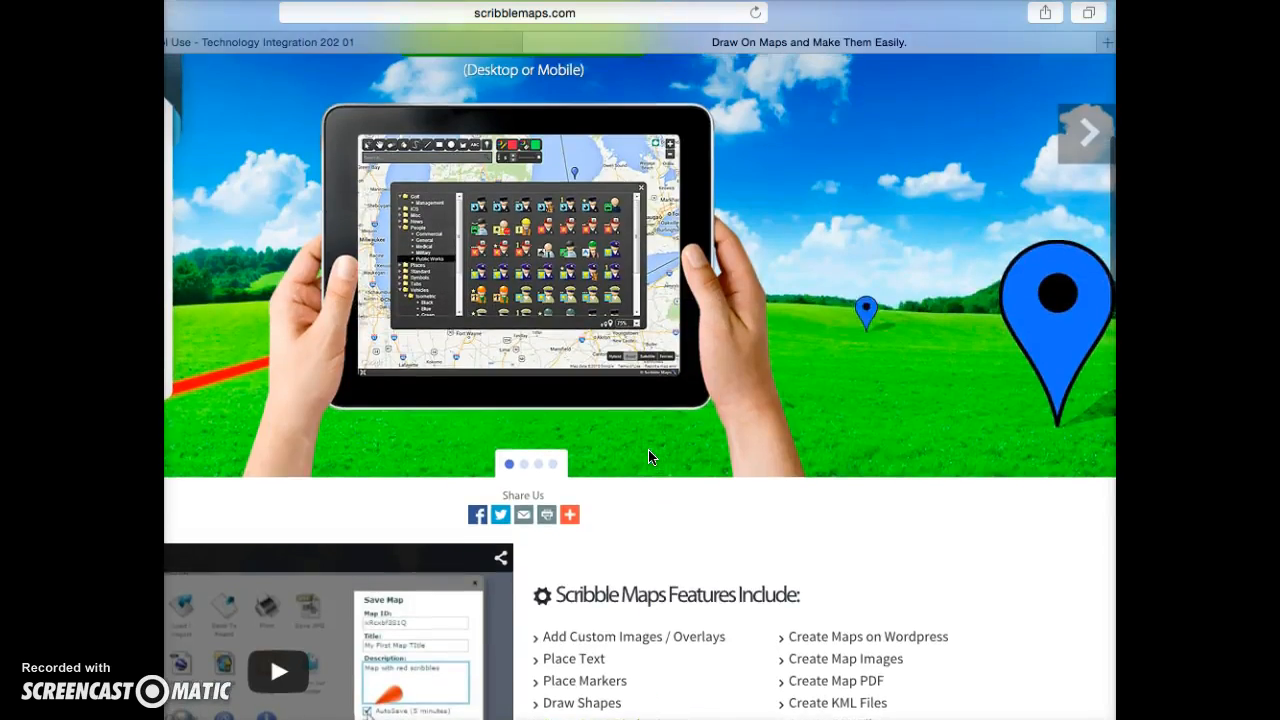
# Open the map editor from the features section of the home page and dismiss its welcome dialog.
pyautogui.scroll(-5, 648, 452)
pyautogui.click(646, 462)
pyautogui.click(634, 406)
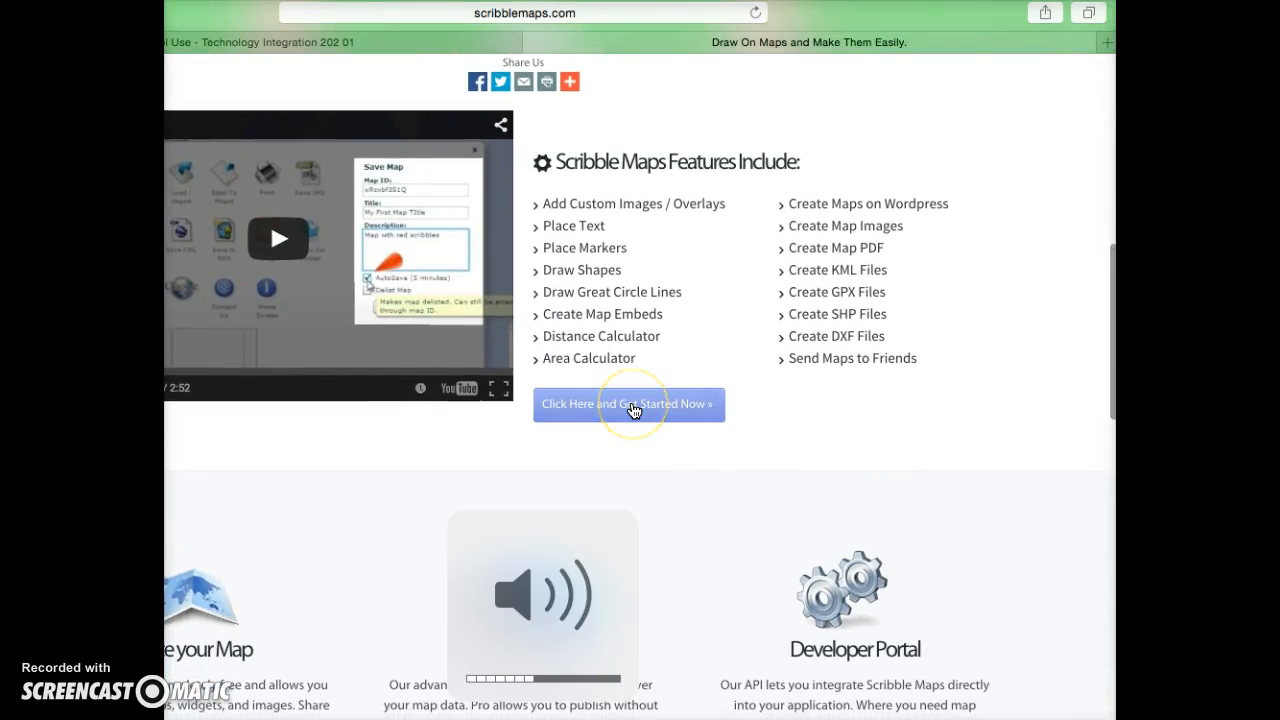
pyautogui.click(634, 406)
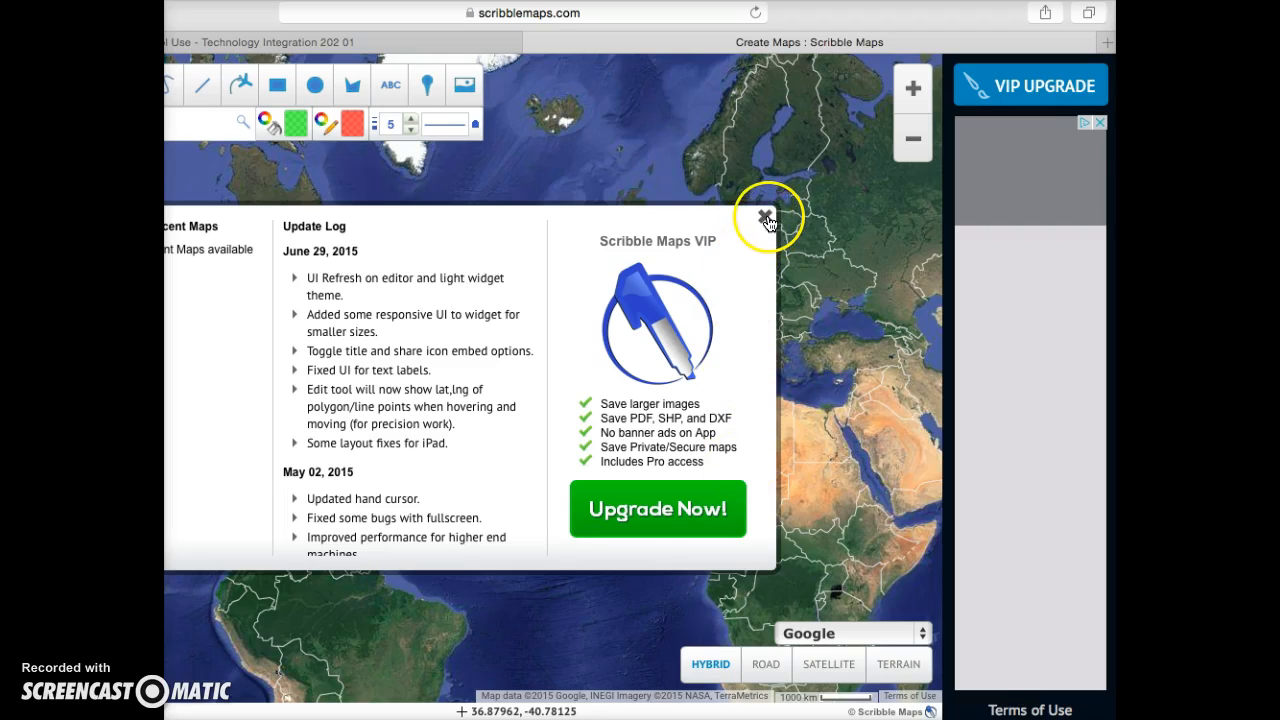
pyautogui.click(766, 218)
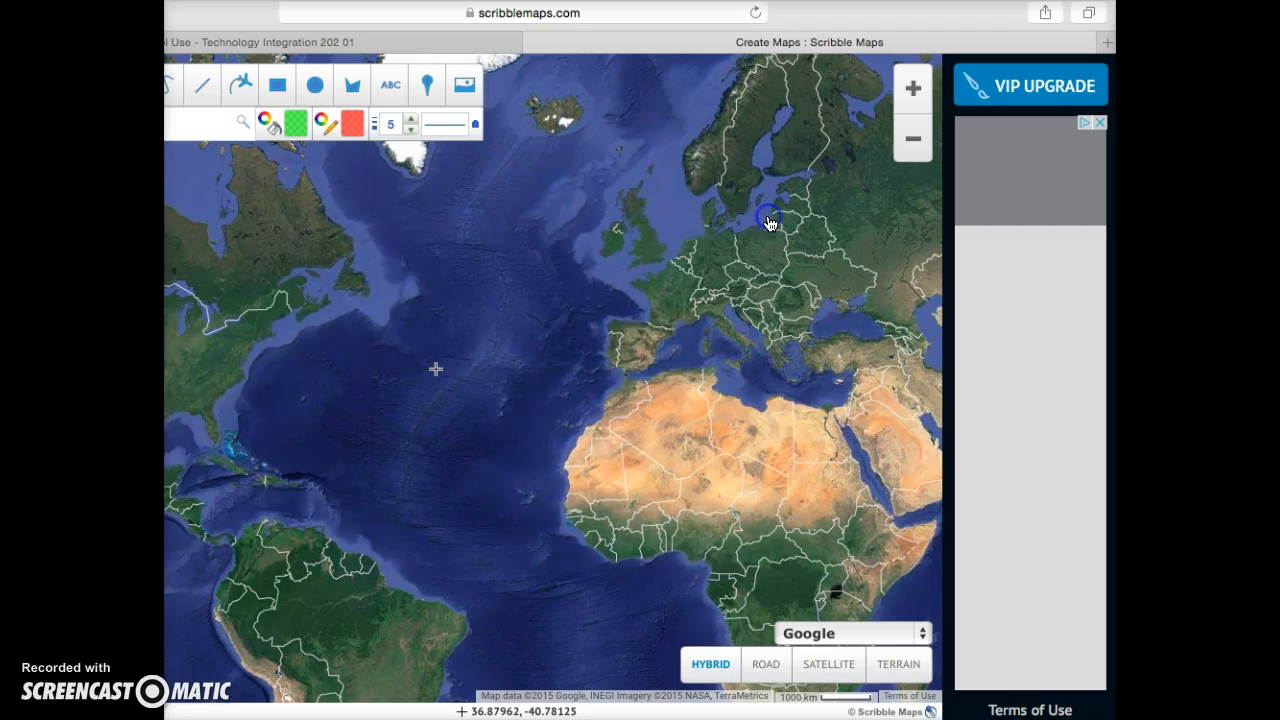
# Pan the world map westward from the Atlantic to centre it on the eastern United States.
pyautogui.moveTo(435, 373); pyautogui.dragTo(727, 358)
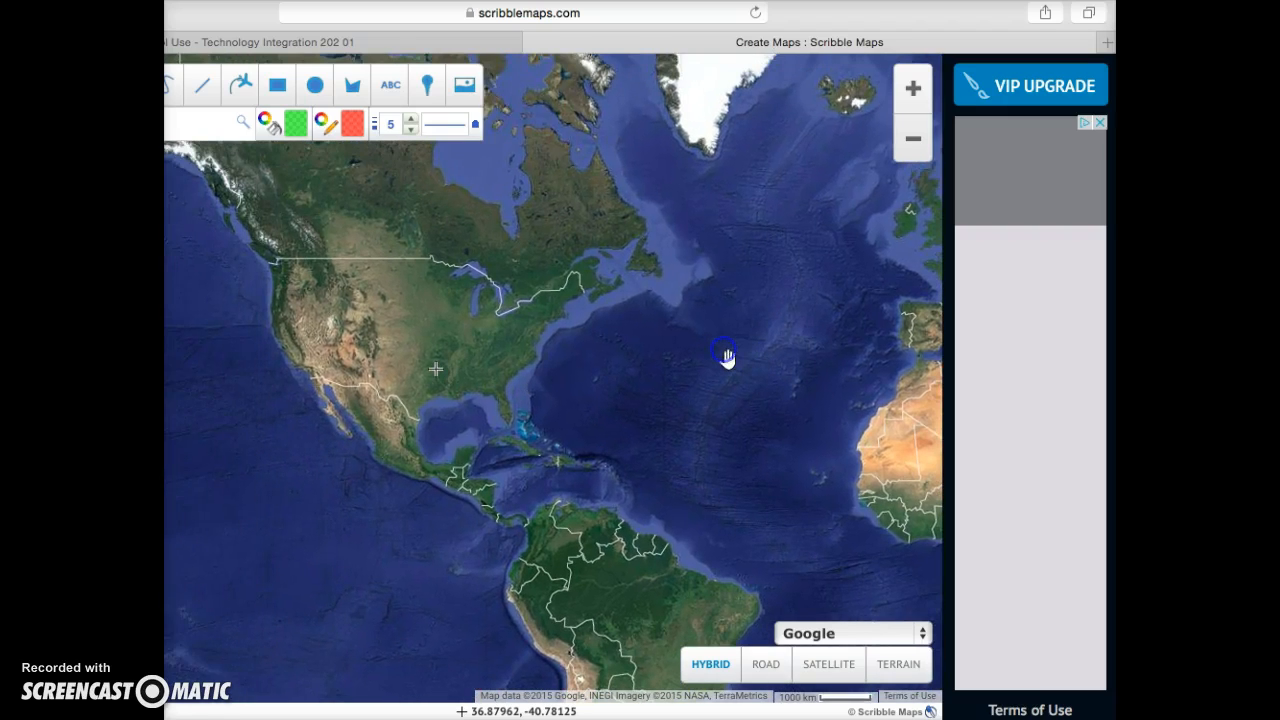
pyautogui.click(559, 358)
pyautogui.click(589, 340)
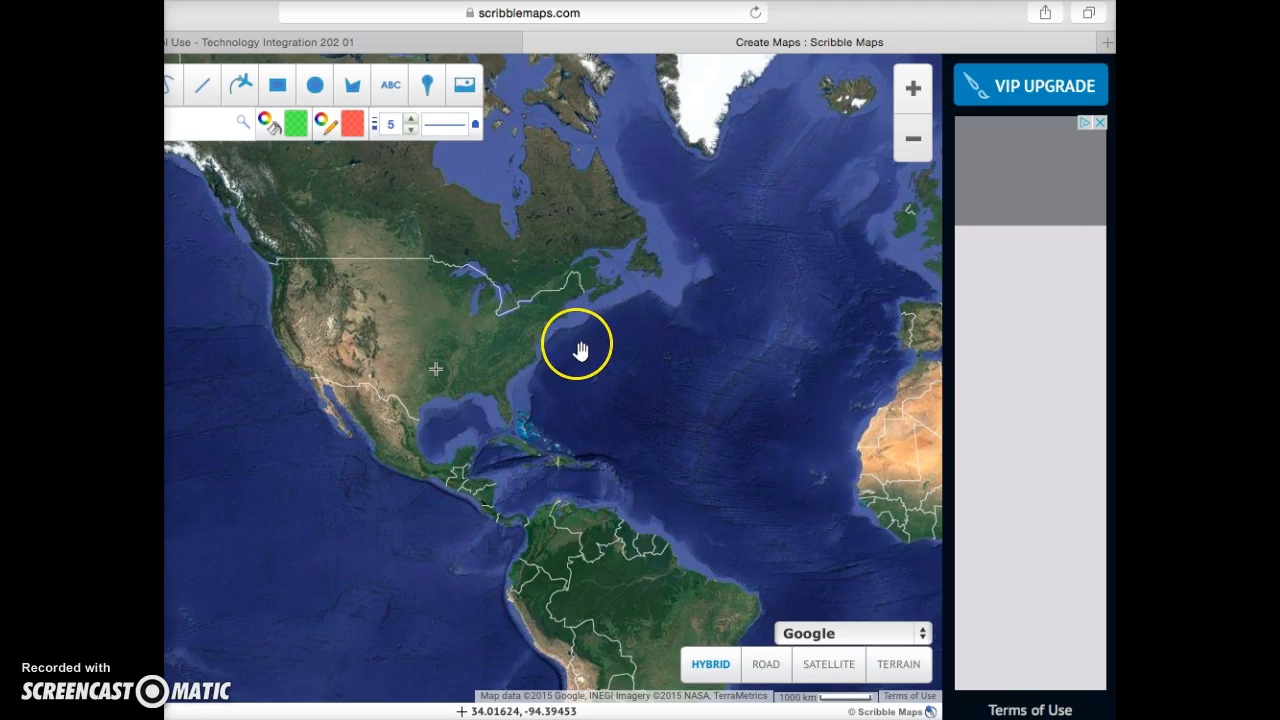
pyautogui.click(557, 357)
pyautogui.click(610, 346)
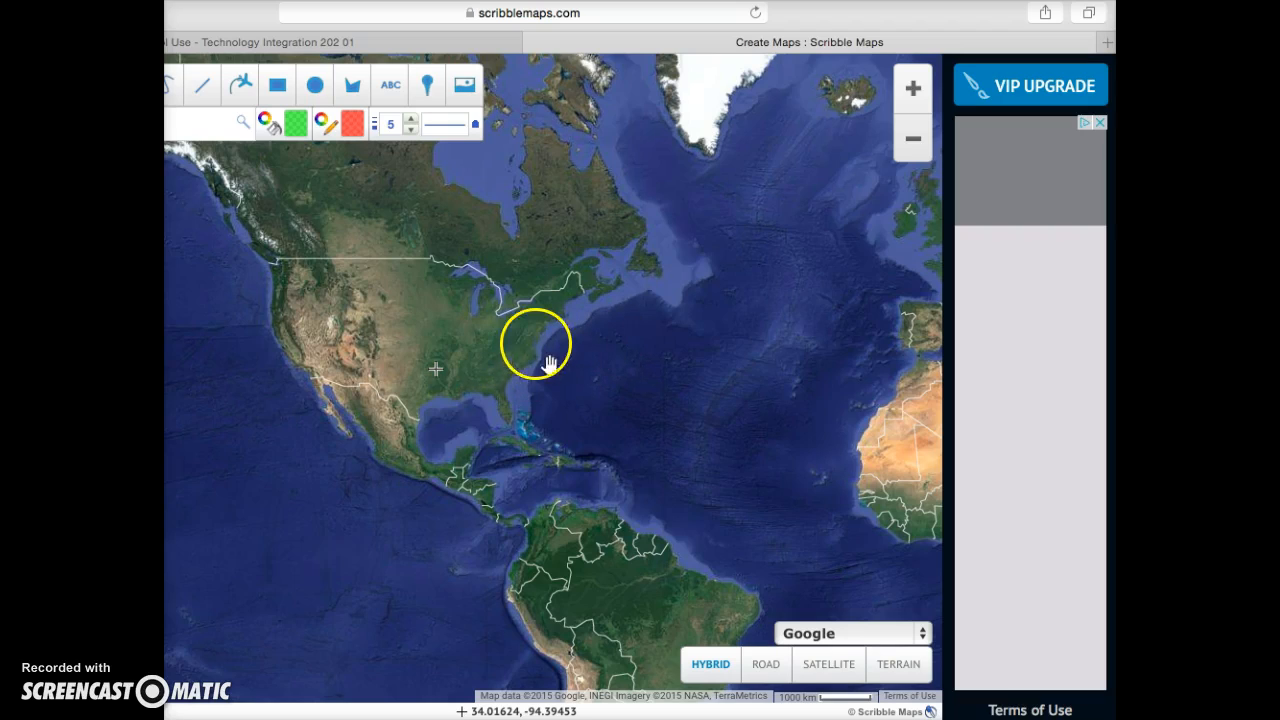
pyautogui.moveTo(626, 343); pyautogui.dragTo(549, 380)
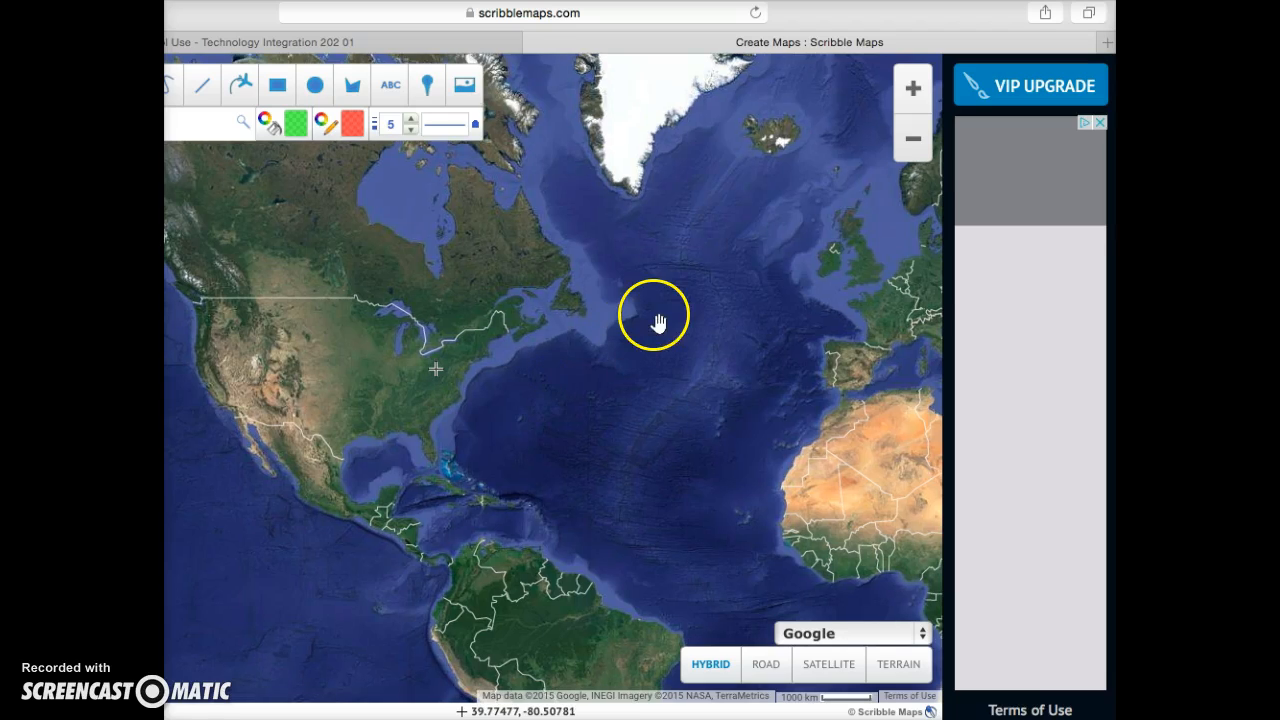
# Zoom the map in on the Mid-Atlantic states and centre it on southern Pennsylvania.
pyautogui.doubleClick(913, 92)
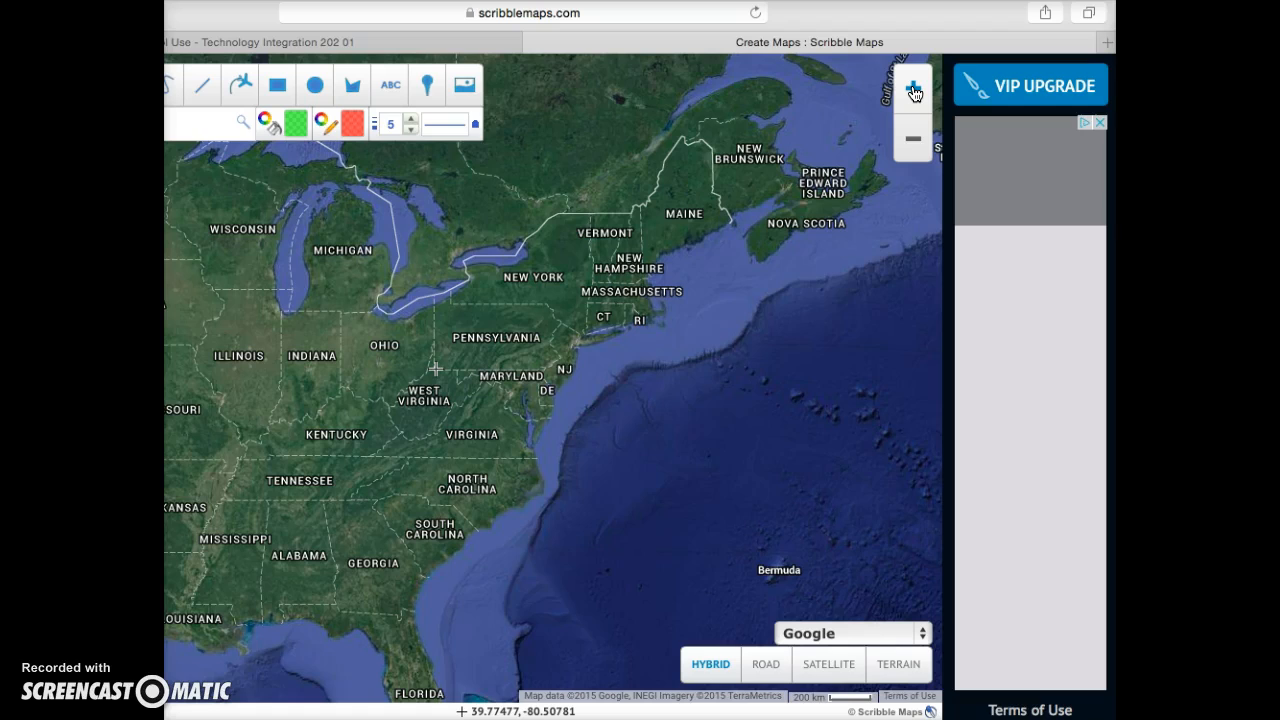
pyautogui.click(913, 91)
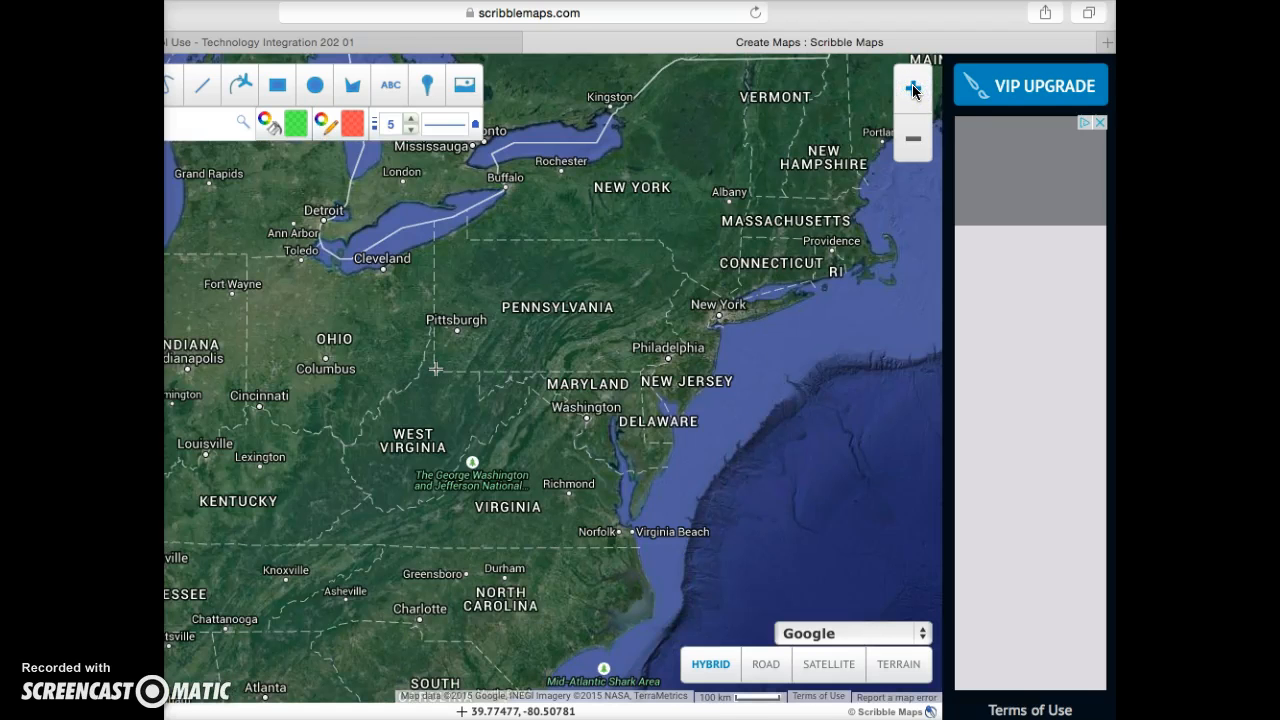
pyautogui.click(913, 91)
pyautogui.click(675, 314)
pyautogui.moveTo(675, 314); pyautogui.dragTo(411, 333)
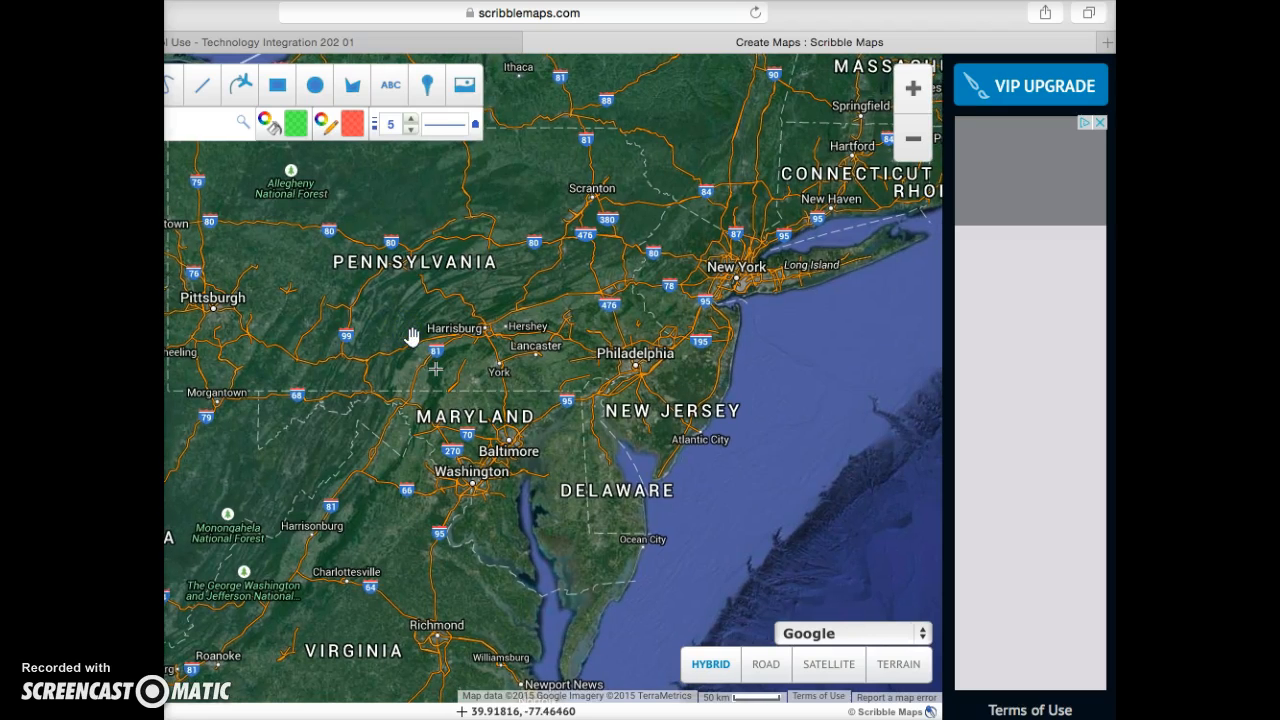
pyautogui.click(718, 284)
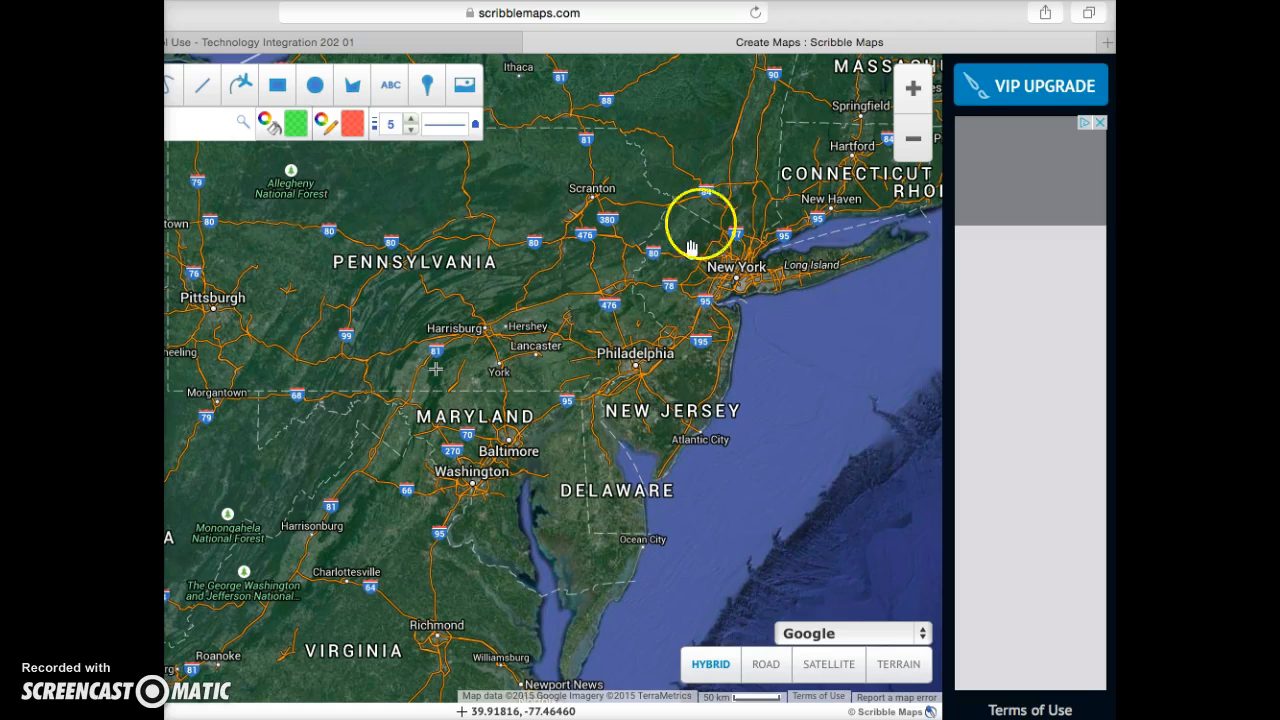
# Zoom in on Gettysburg, Pennsylvania, until its streets show, and bring the area south of the town into view.
pyautogui.click(913, 89)
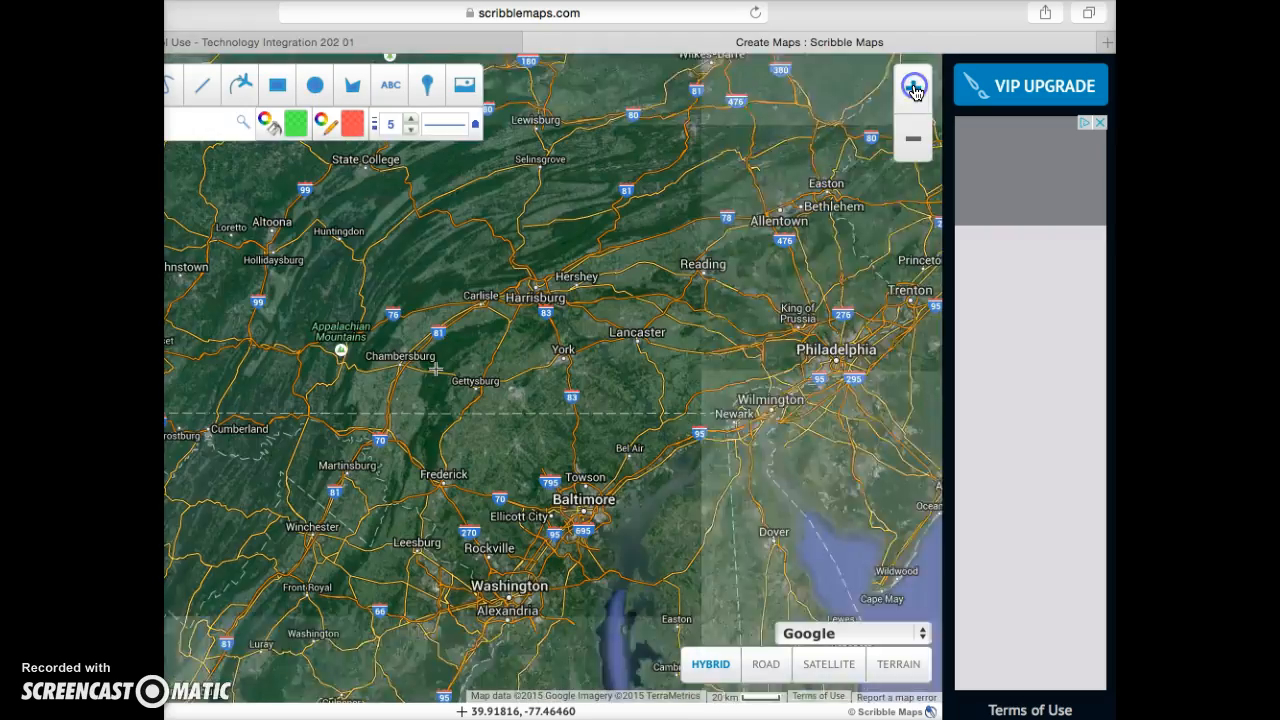
pyautogui.click(913, 89)
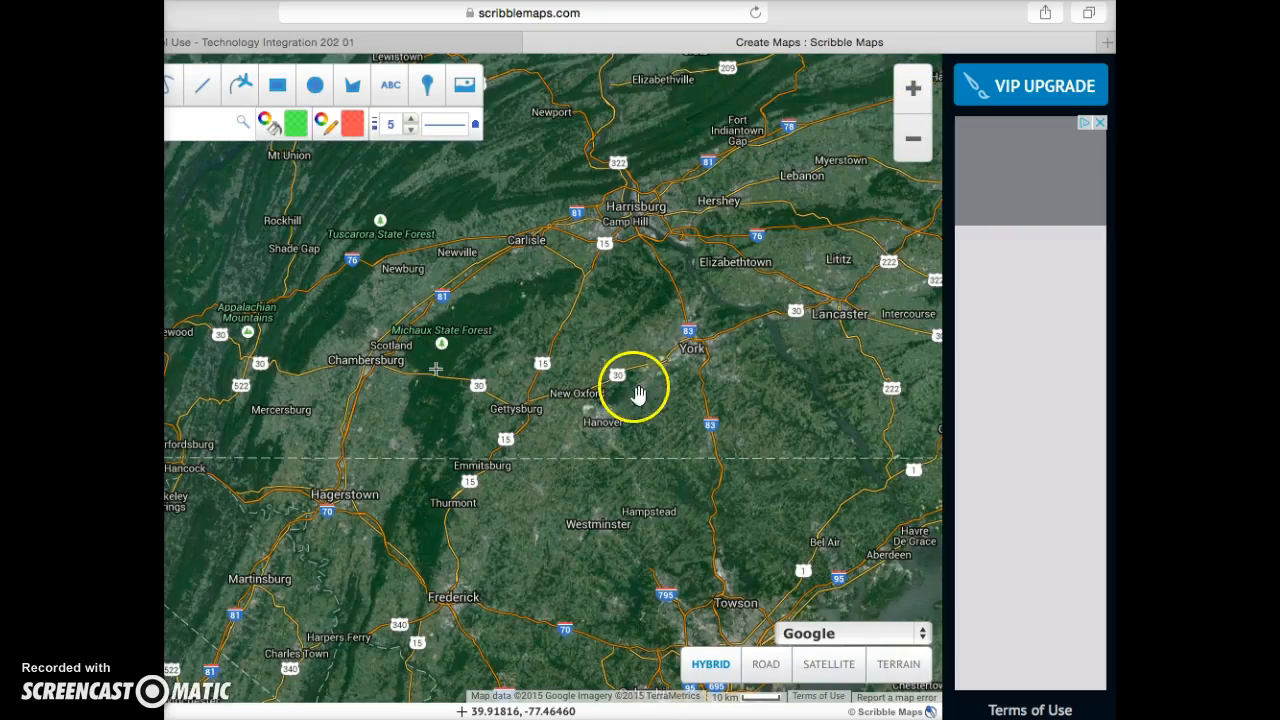
pyautogui.moveTo(689, 420); pyautogui.dragTo(609, 383)
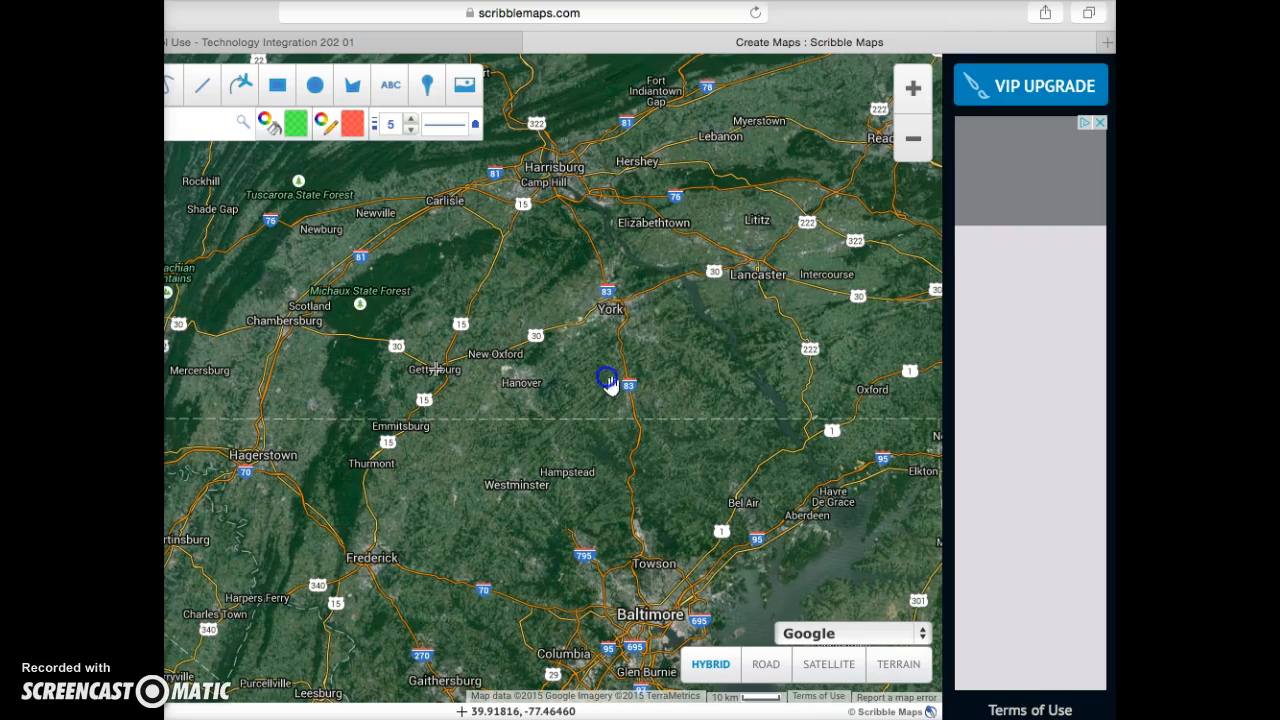
pyautogui.click(915, 90)
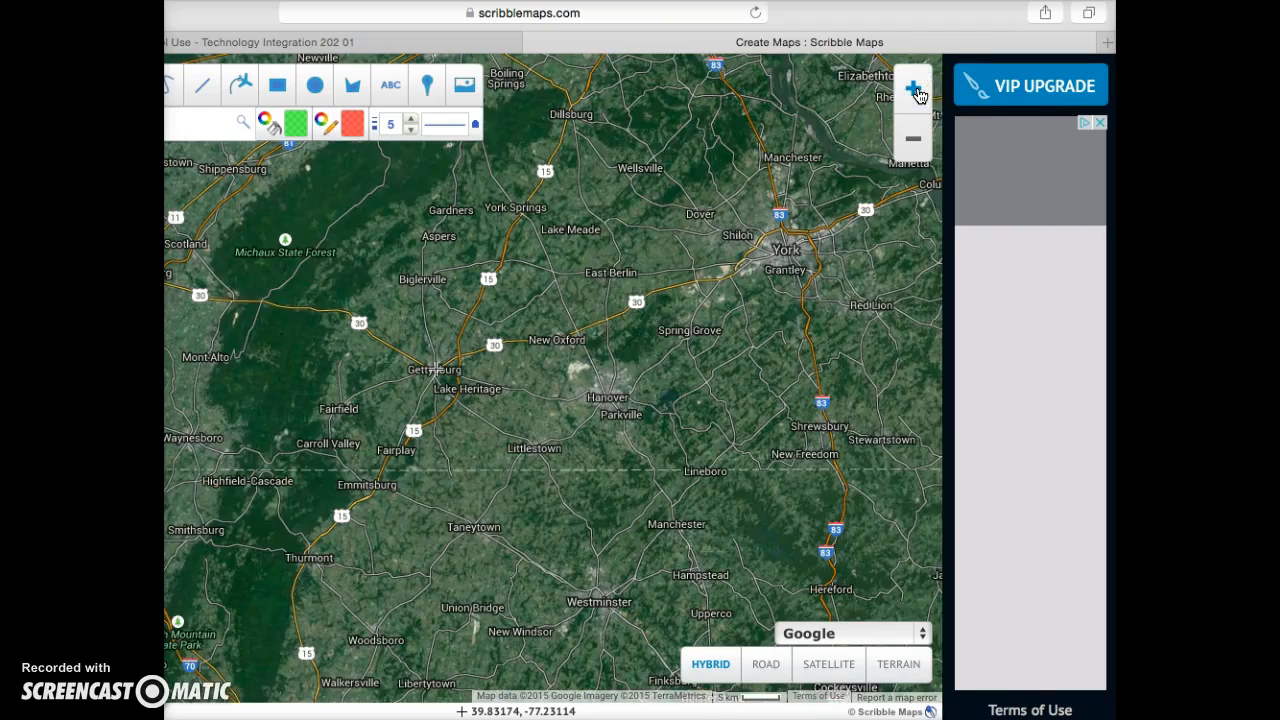
pyautogui.click(915, 90)
pyautogui.click(915, 90)
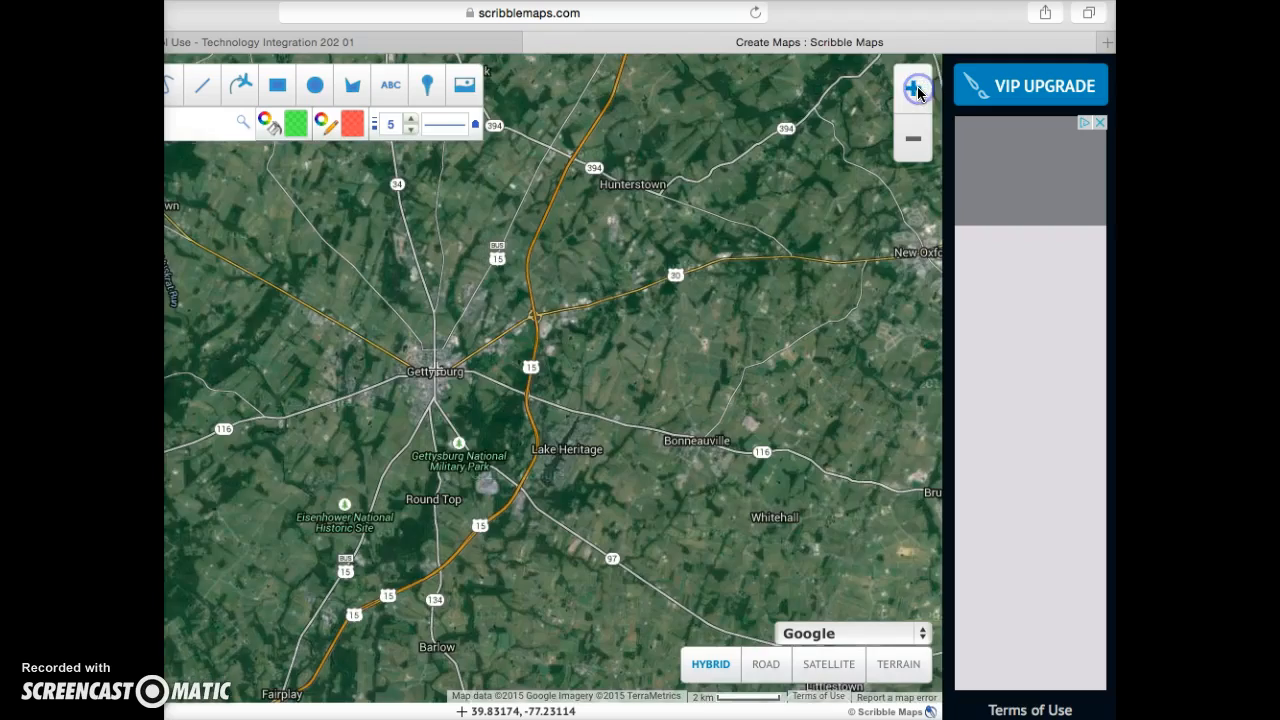
pyautogui.click(915, 90)
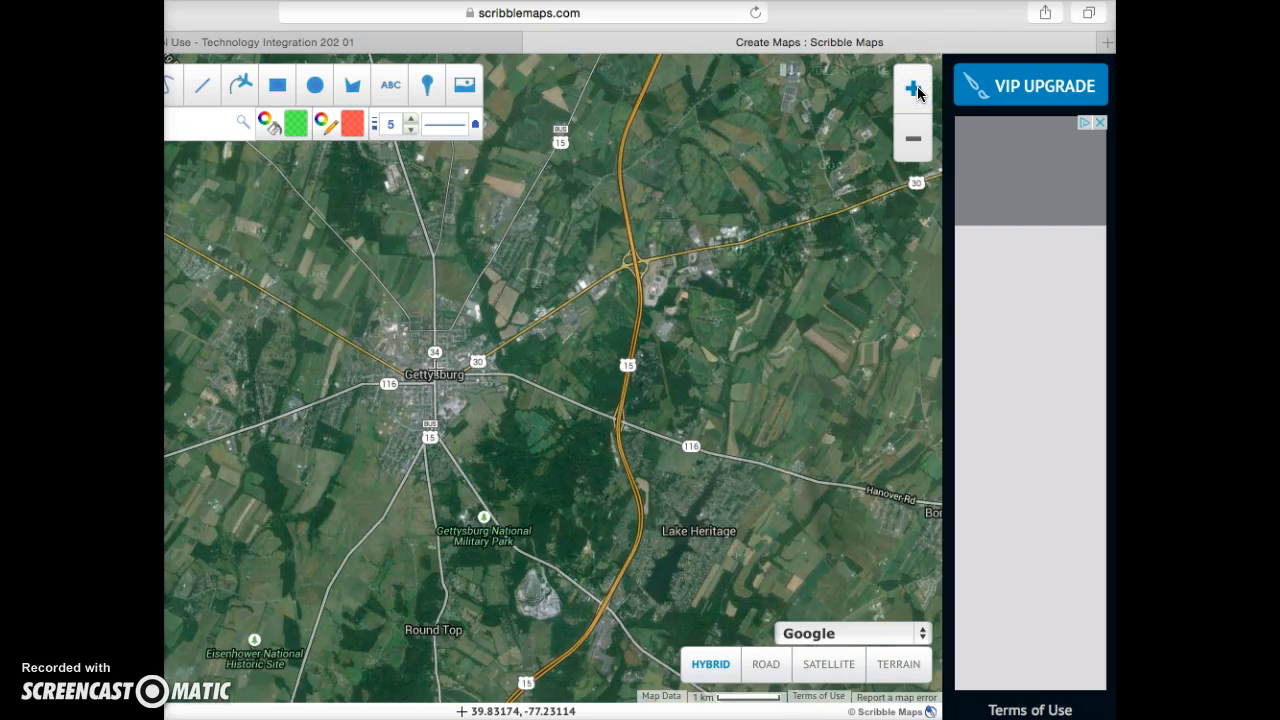
pyautogui.doubleClick(435, 369)
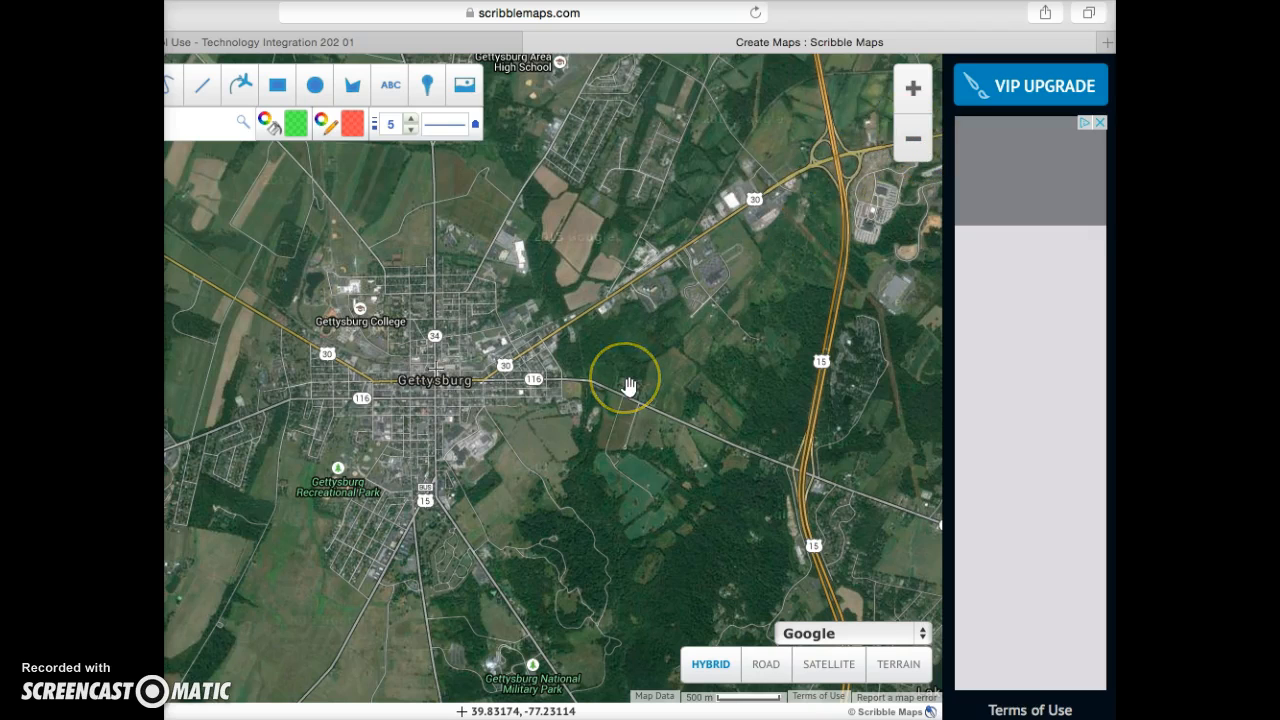
pyautogui.moveTo(628, 387); pyautogui.dragTo(663, 286)
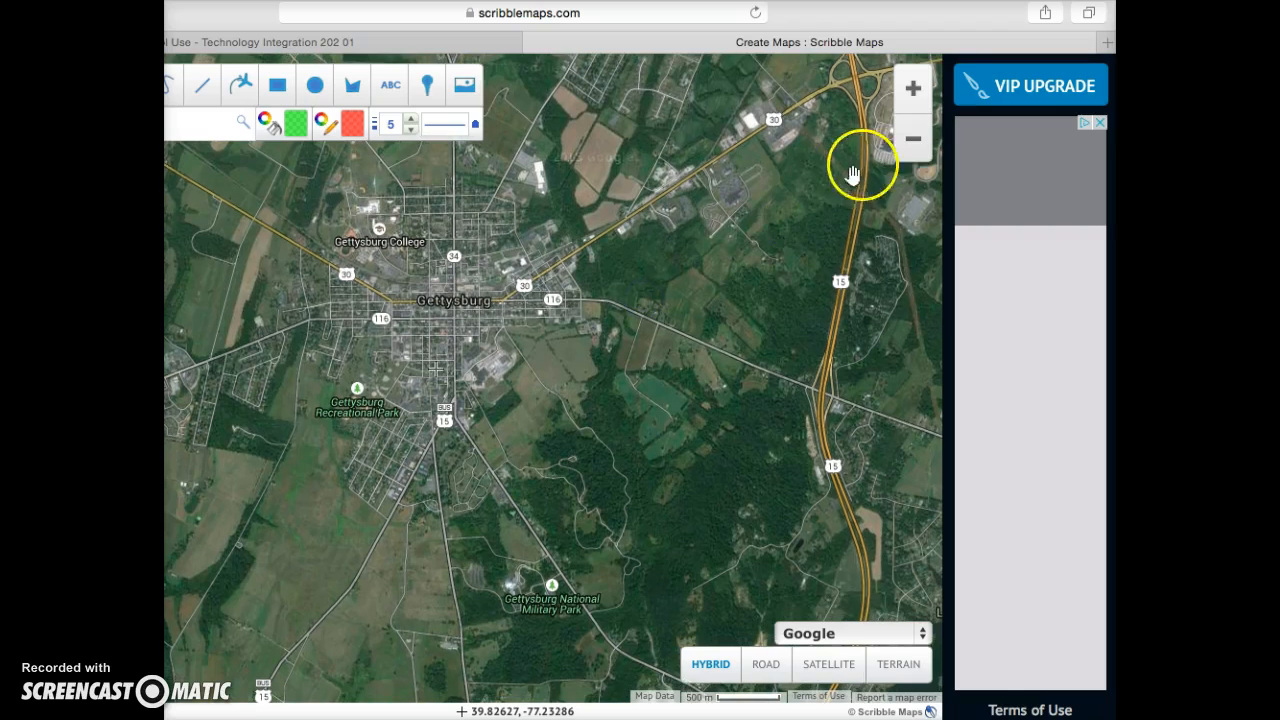
# Widen the map view around Gettysburg by one zoom level and switch the base map to Terrain.
pyautogui.click(912, 137)
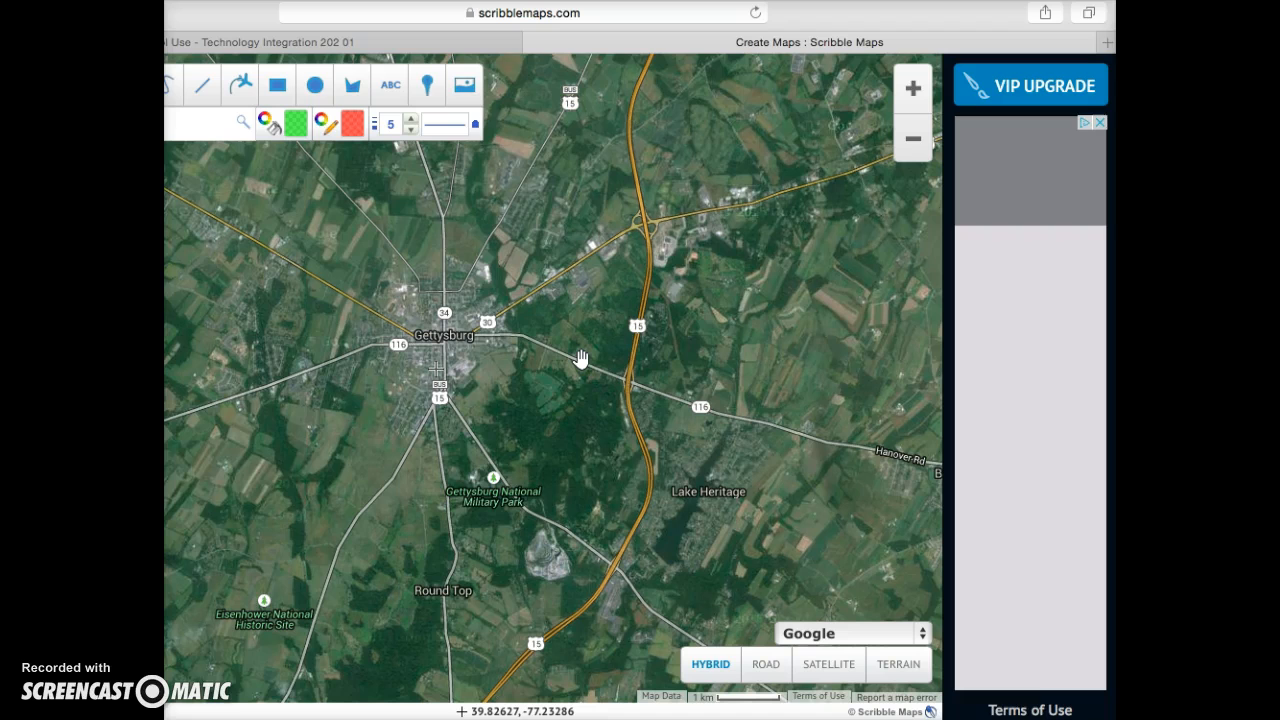
pyautogui.moveTo(580, 358)
pyautogui.mouseDown()
pyautogui.moveTo(560, 237)
pyautogui.moveTo(566, 337)
pyautogui.moveTo(605, 354)
pyautogui.mouseUp()
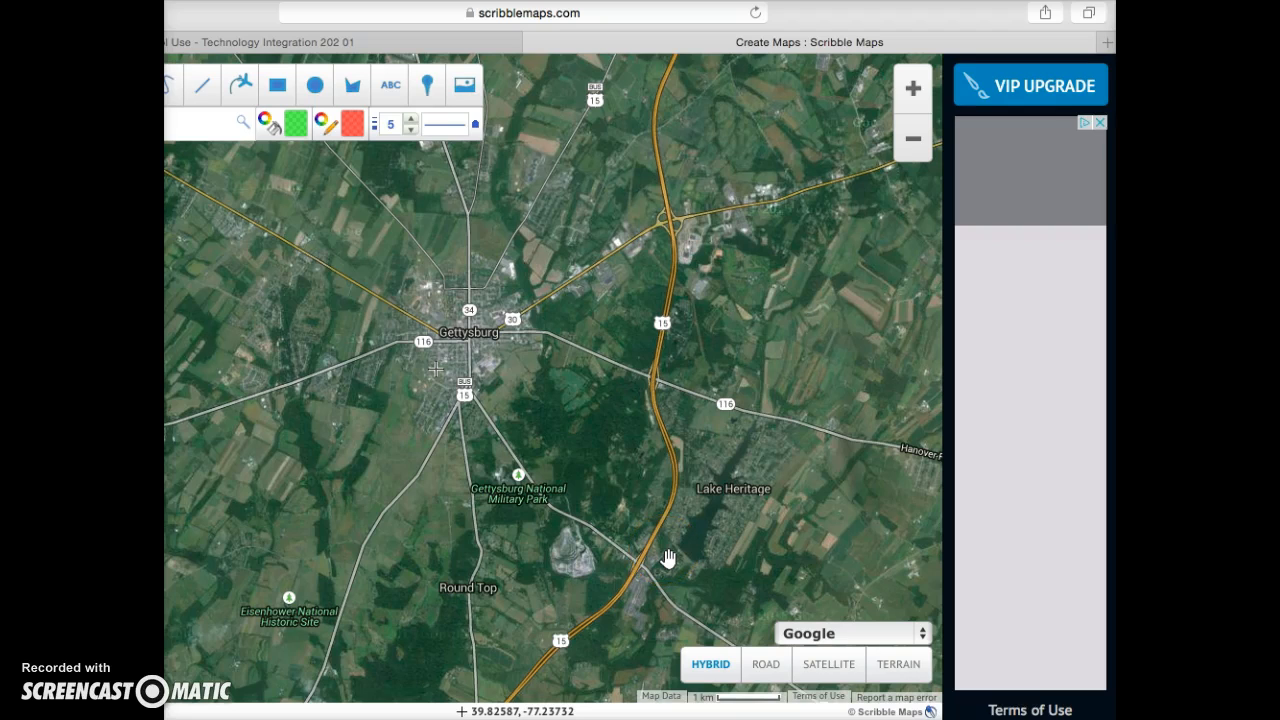
pyautogui.moveTo(667, 556); pyautogui.dragTo(661, 528)
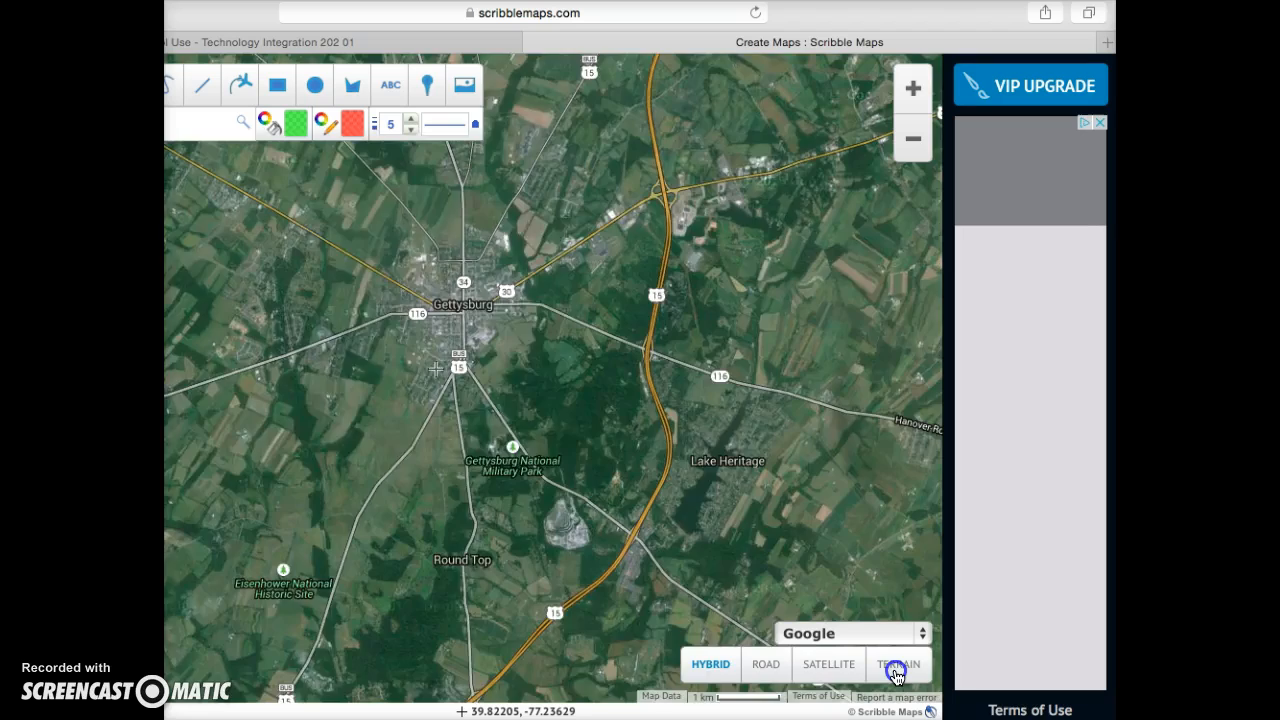
pyautogui.click(897, 668)
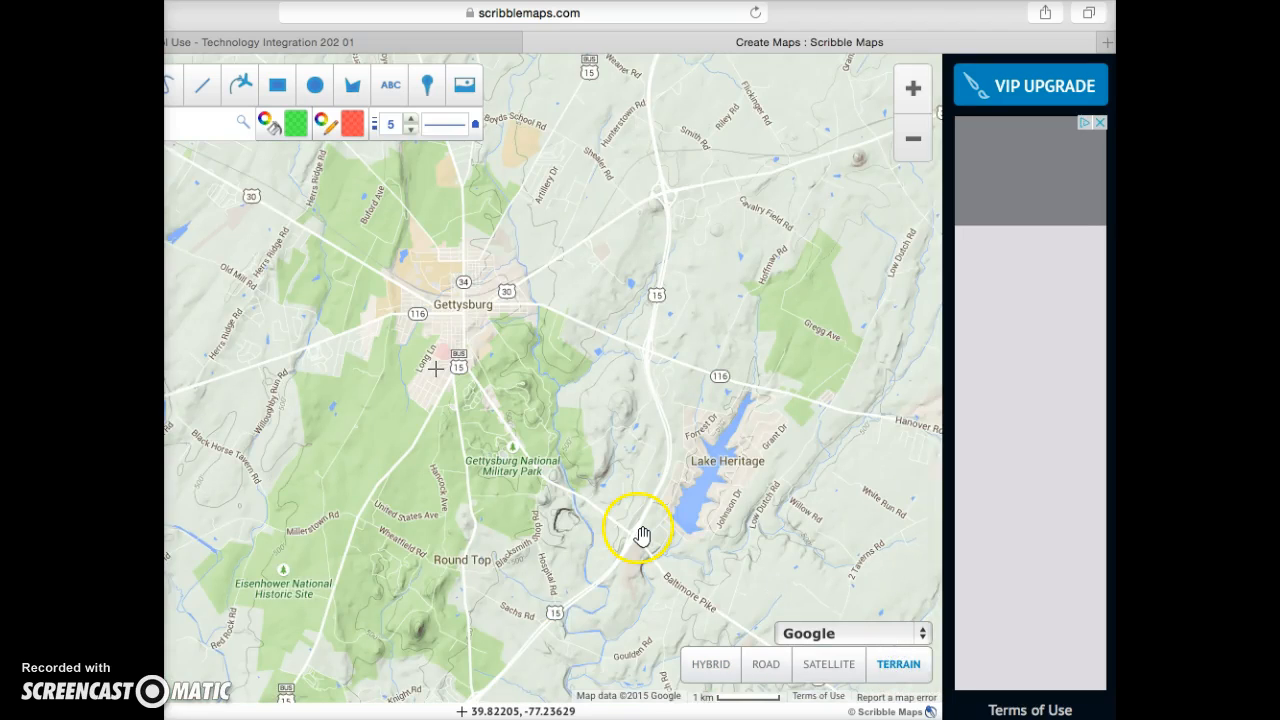
# Examine the area around Gettysburg, comparing the Satellite, Road and Hybrid base maps before returning to Terrain.
pyautogui.moveTo(476, 510); pyautogui.dragTo(458, 468)
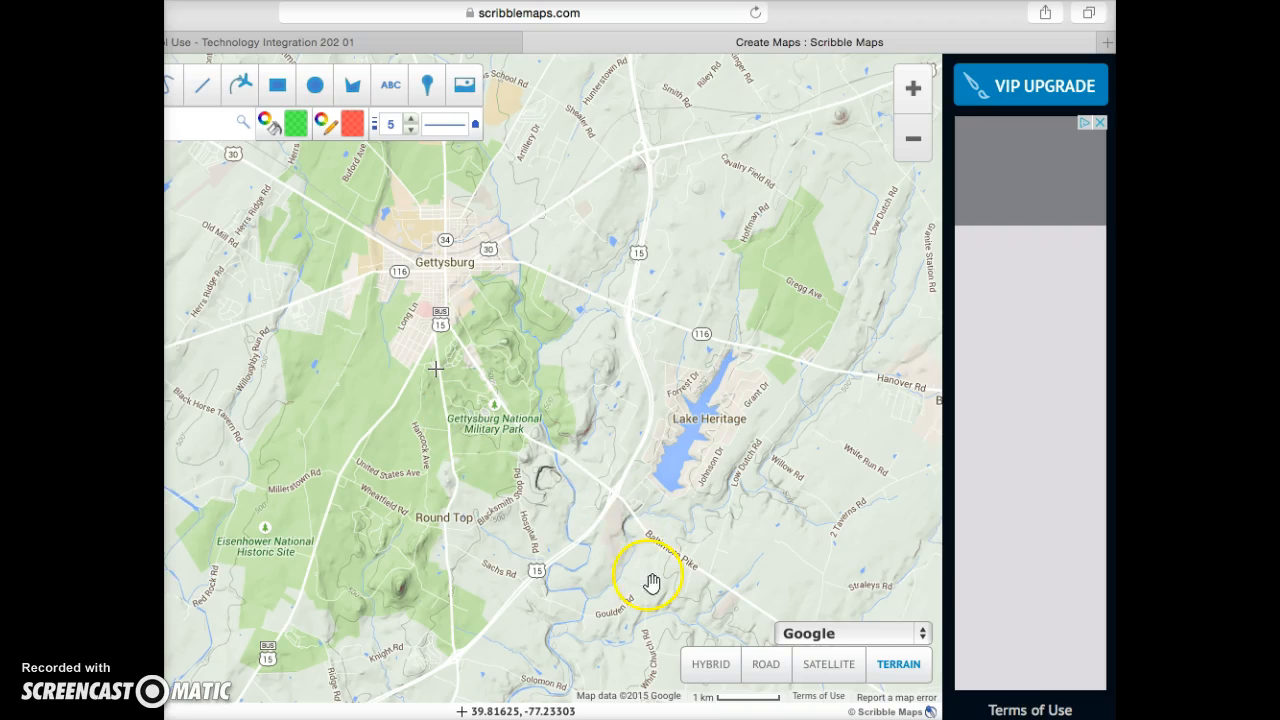
pyautogui.moveTo(414, 453); pyautogui.dragTo(394, 401)
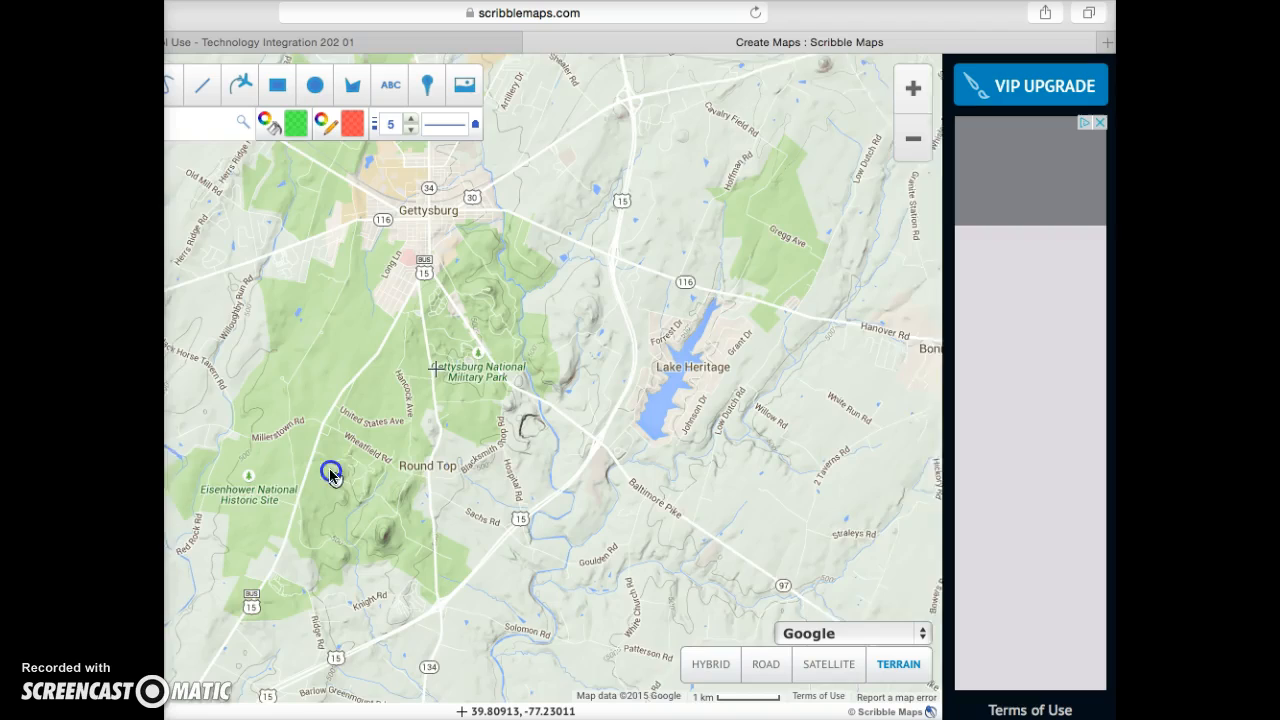
pyautogui.moveTo(331, 476); pyautogui.dragTo(375, 459)
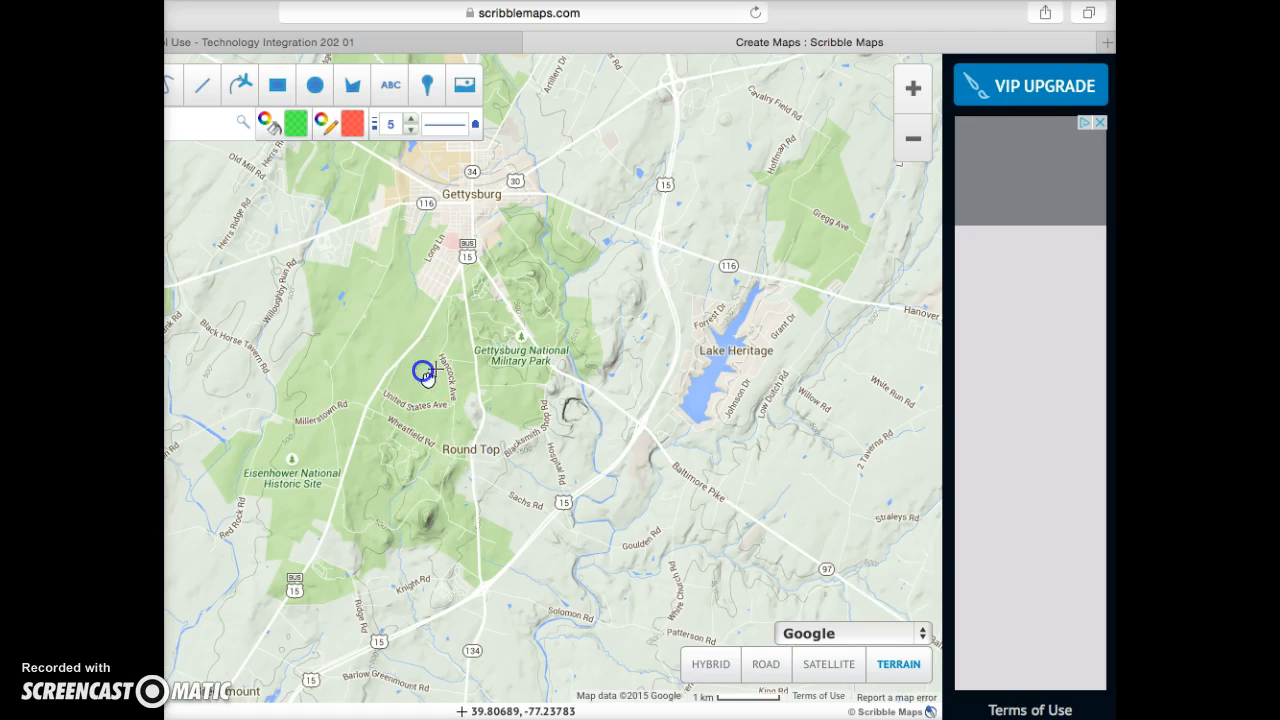
pyautogui.moveTo(429, 371); pyautogui.dragTo(427, 421)
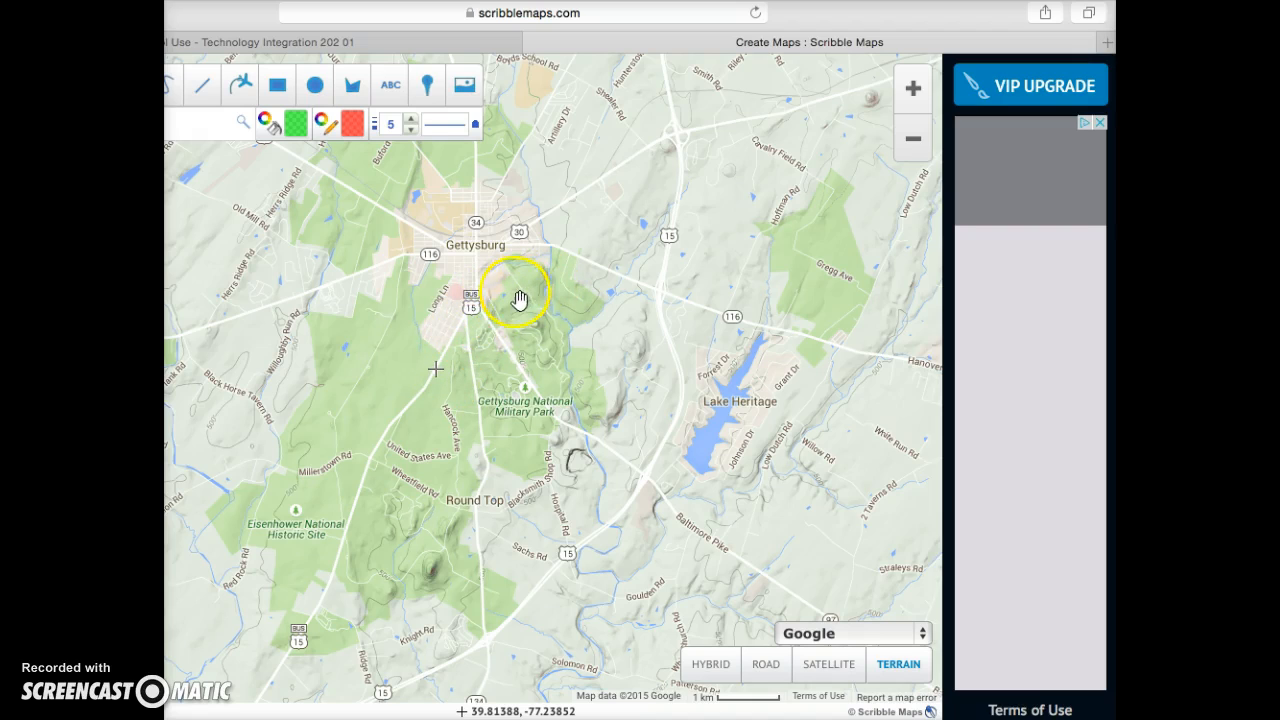
pyautogui.click(824, 668)
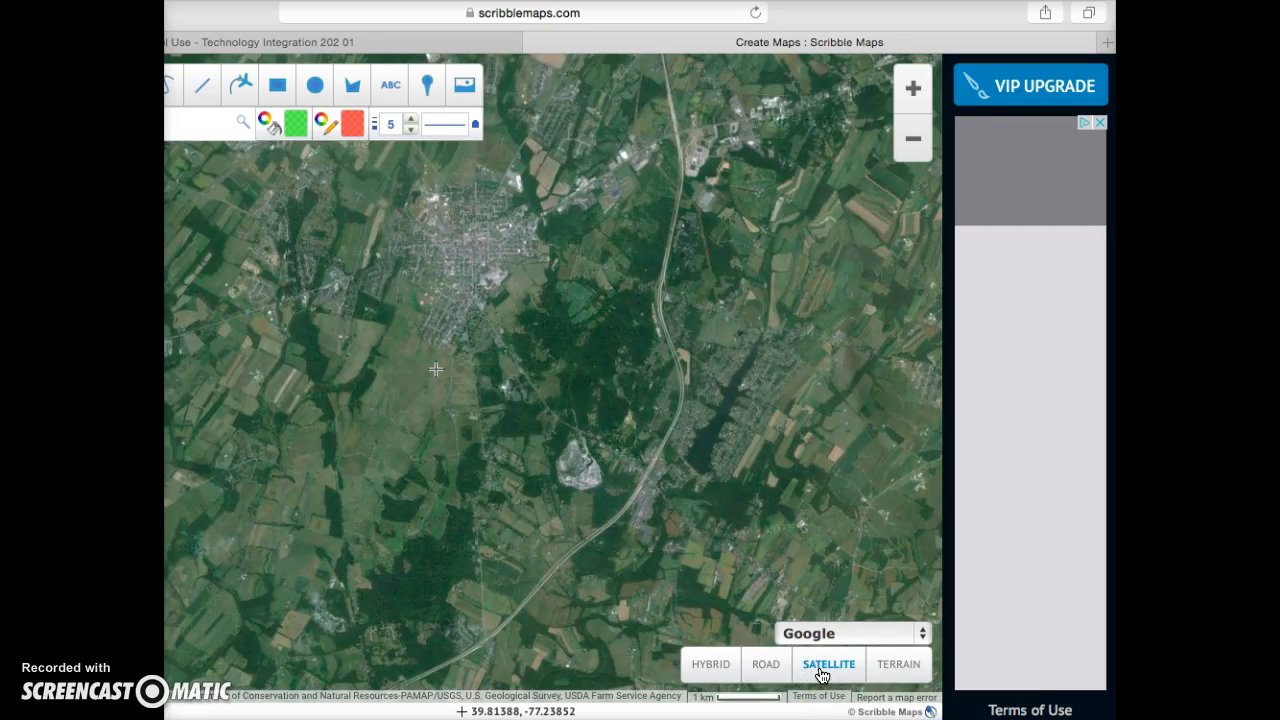
pyautogui.click(766, 665)
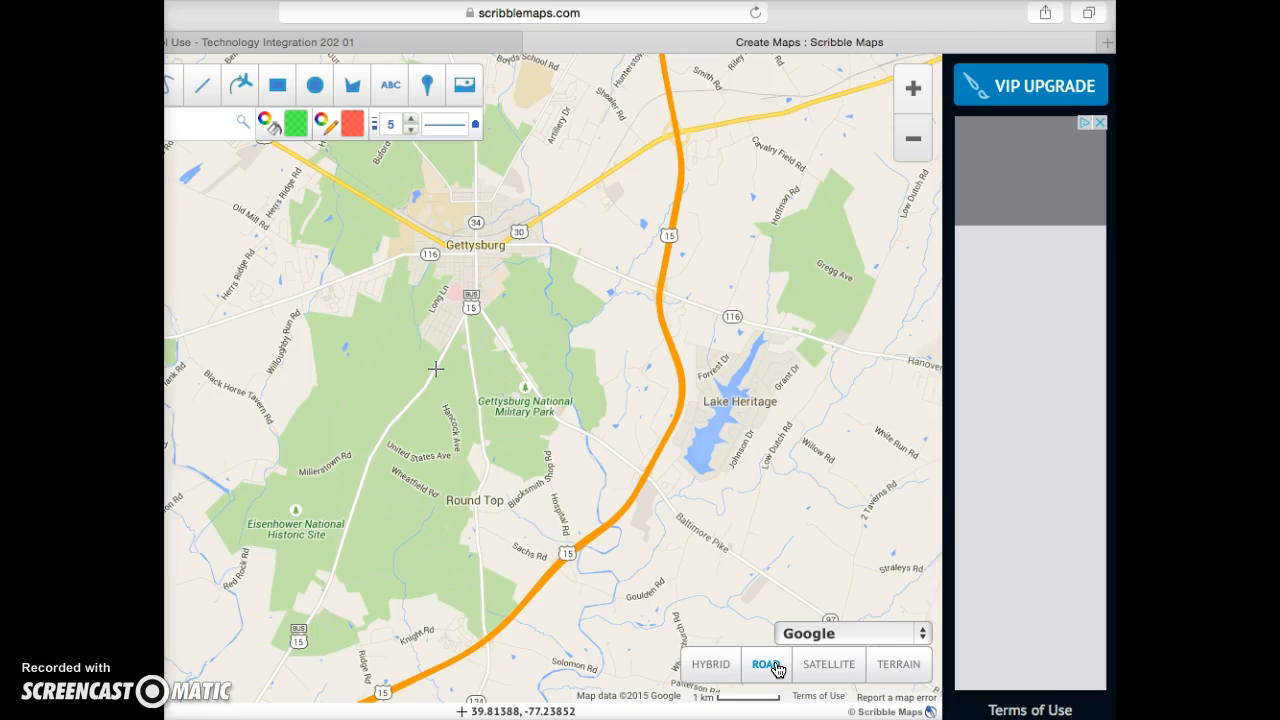
pyautogui.click(714, 665)
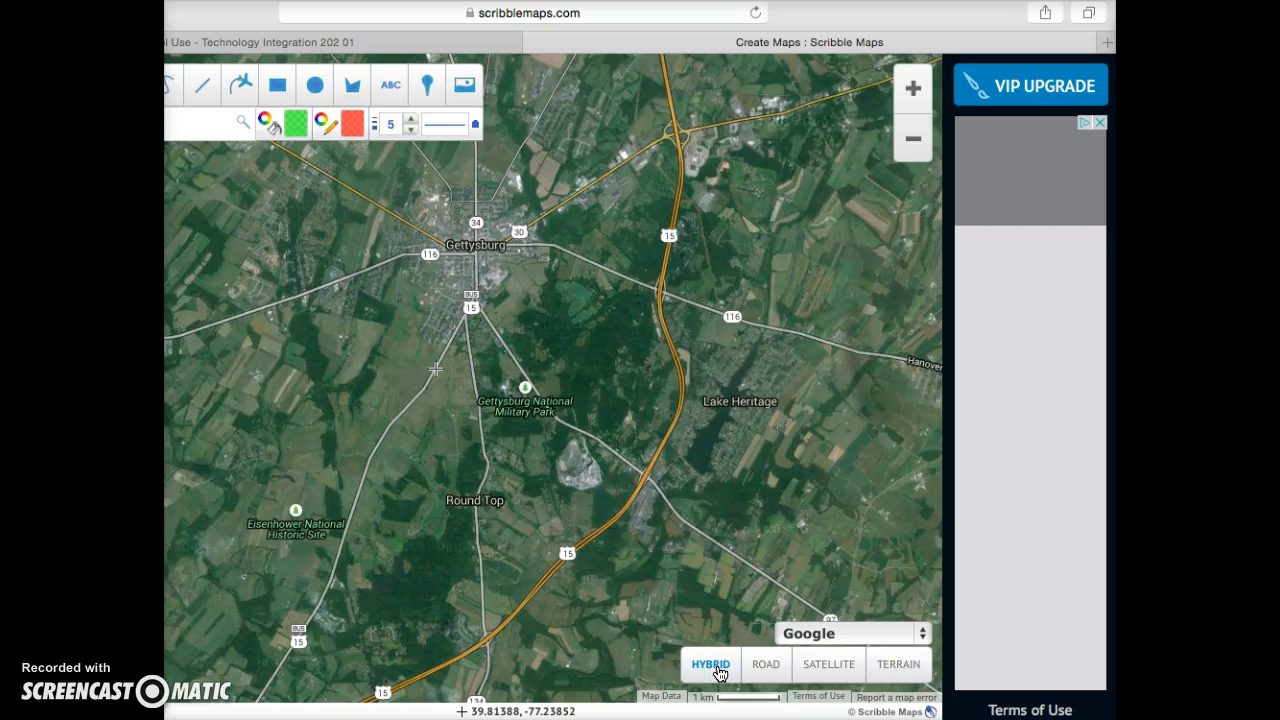
pyautogui.click(894, 668)
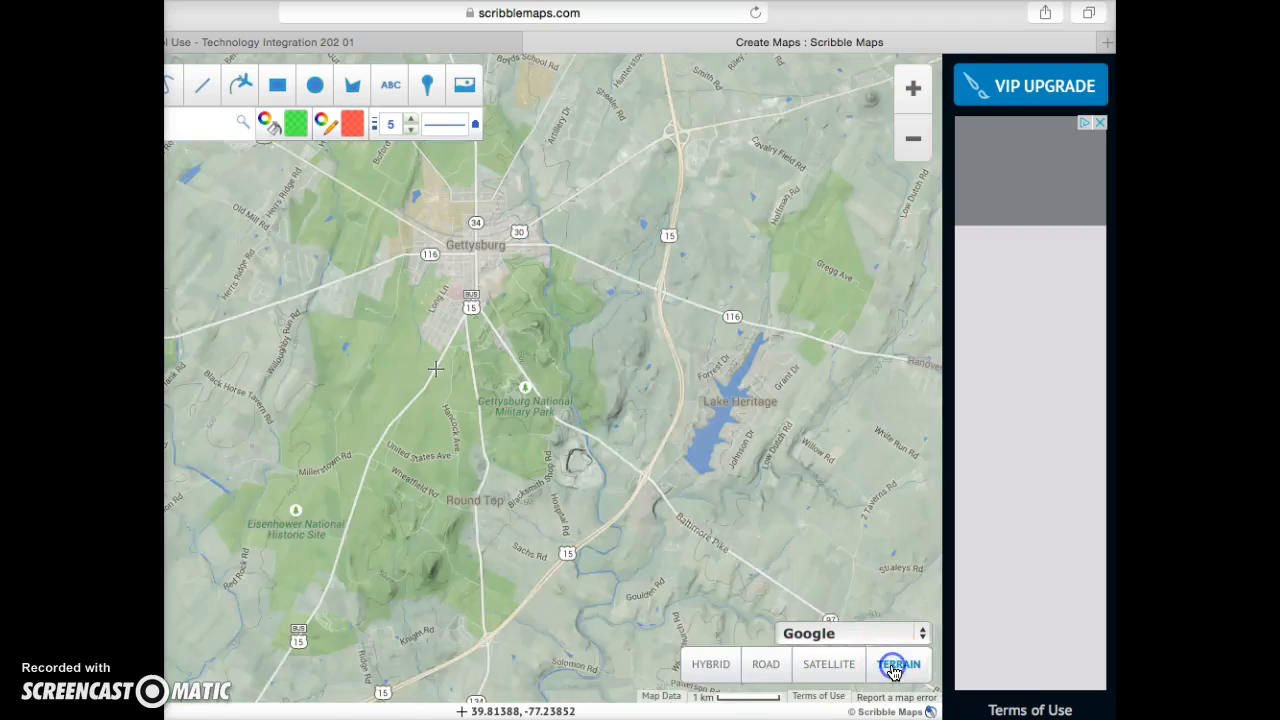
# Draw a freehand red scribble over the park area south of Gettysburg and a red arrow pointing to it from the west.
pyautogui.click(510, 553)
pyautogui.moveTo(511, 557)
pyautogui.mouseDown()
pyautogui.moveTo(509, 614)
pyautogui.moveTo(464, 573)
pyautogui.moveTo(525, 578)
pyautogui.moveTo(521, 537)
pyautogui.mouseUp()
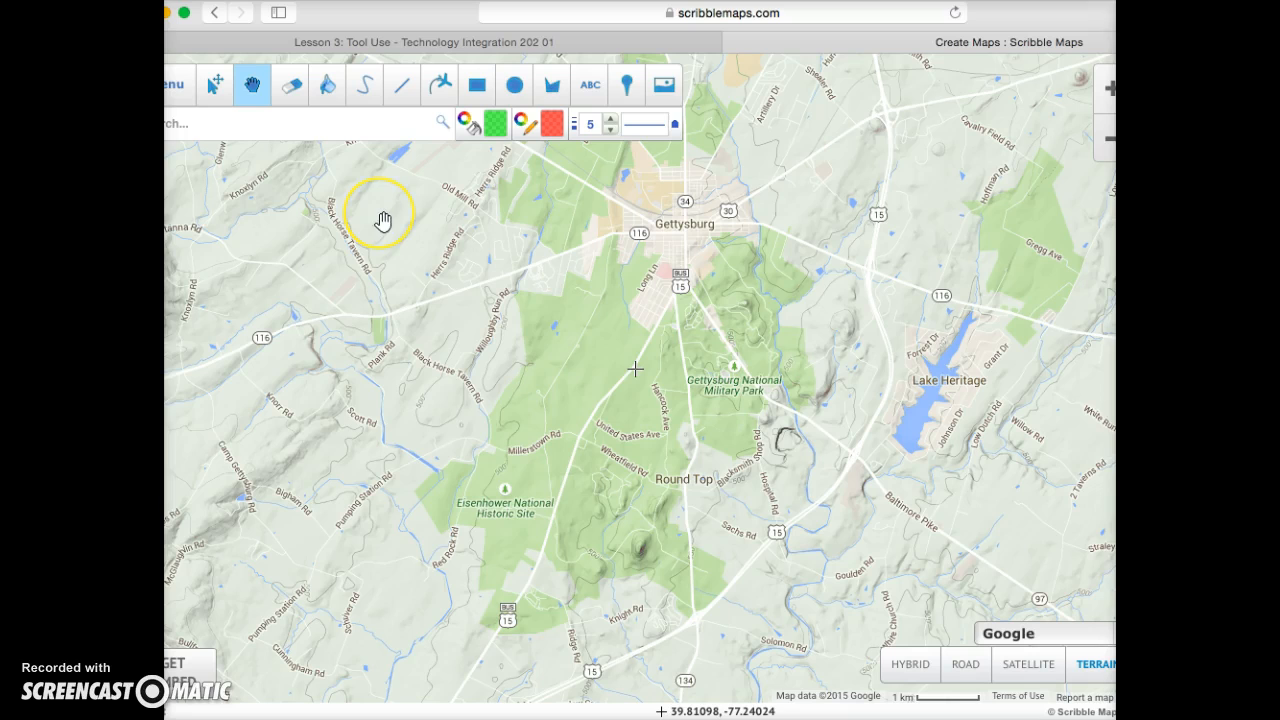
pyautogui.click(366, 95)
pyautogui.moveTo(623, 395)
pyautogui.mouseDown()
pyautogui.moveTo(580, 430)
pyautogui.moveTo(712, 318)
pyautogui.moveTo(685, 398)
pyautogui.moveTo(630, 414)
pyautogui.moveTo(583, 390)
pyautogui.moveTo(598, 336)
pyautogui.mouseUp()
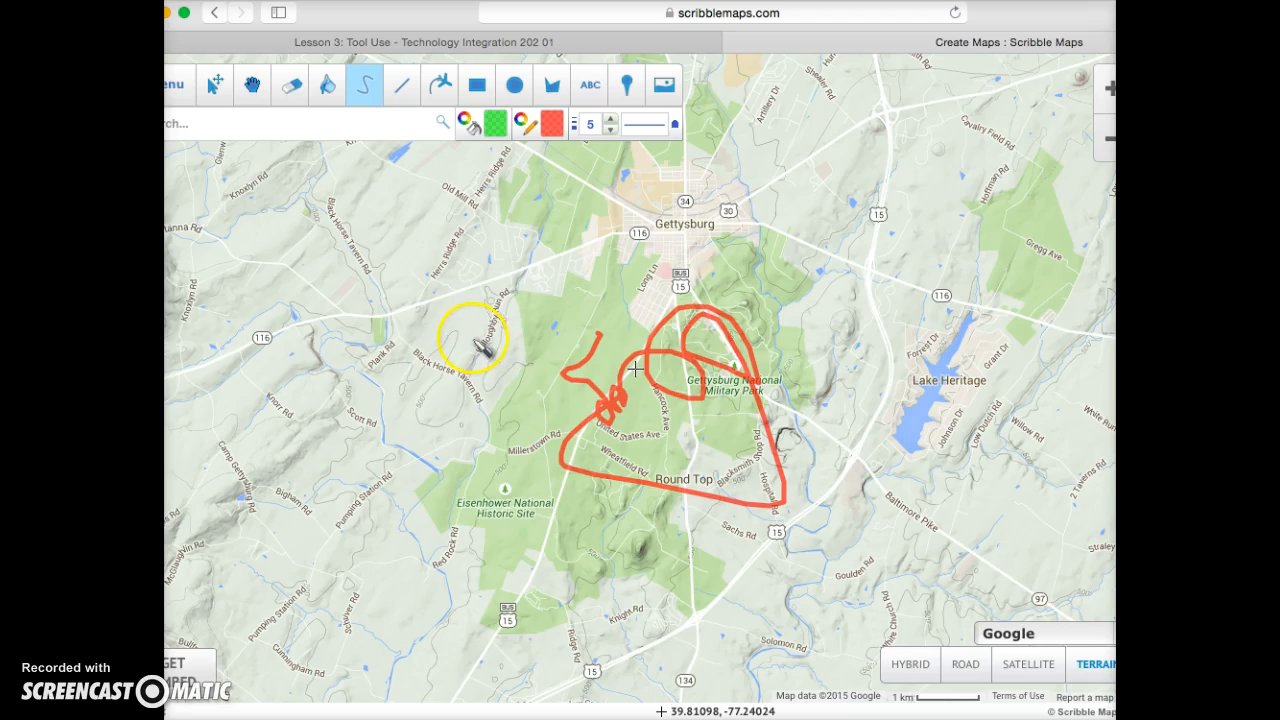
pyautogui.moveTo(495, 351)
pyautogui.mouseDown()
pyautogui.moveTo(555, 381)
pyautogui.moveTo(557, 354)
pyautogui.moveTo(575, 392)
pyautogui.moveTo(518, 388)
pyautogui.mouseUp()
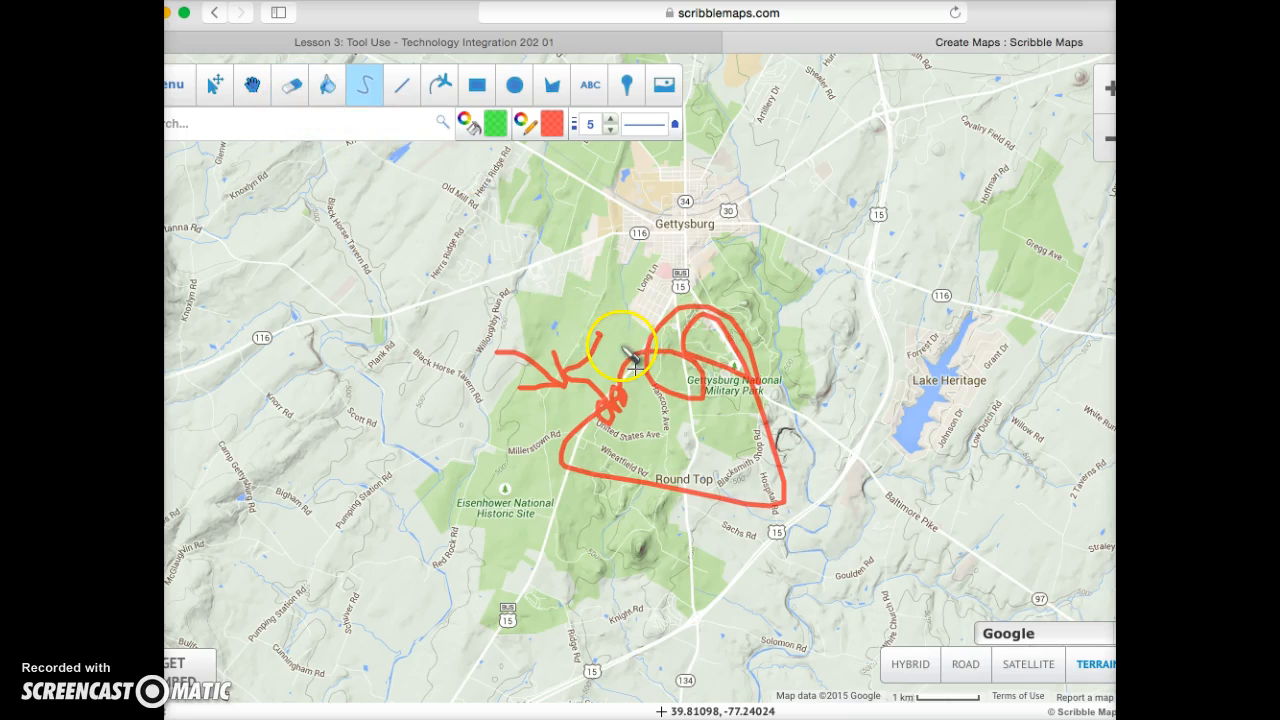
# Erase the large red scribble south of Gettysburg, confirming the deletion and keeping the arrow.
pyautogui.click(291, 90)
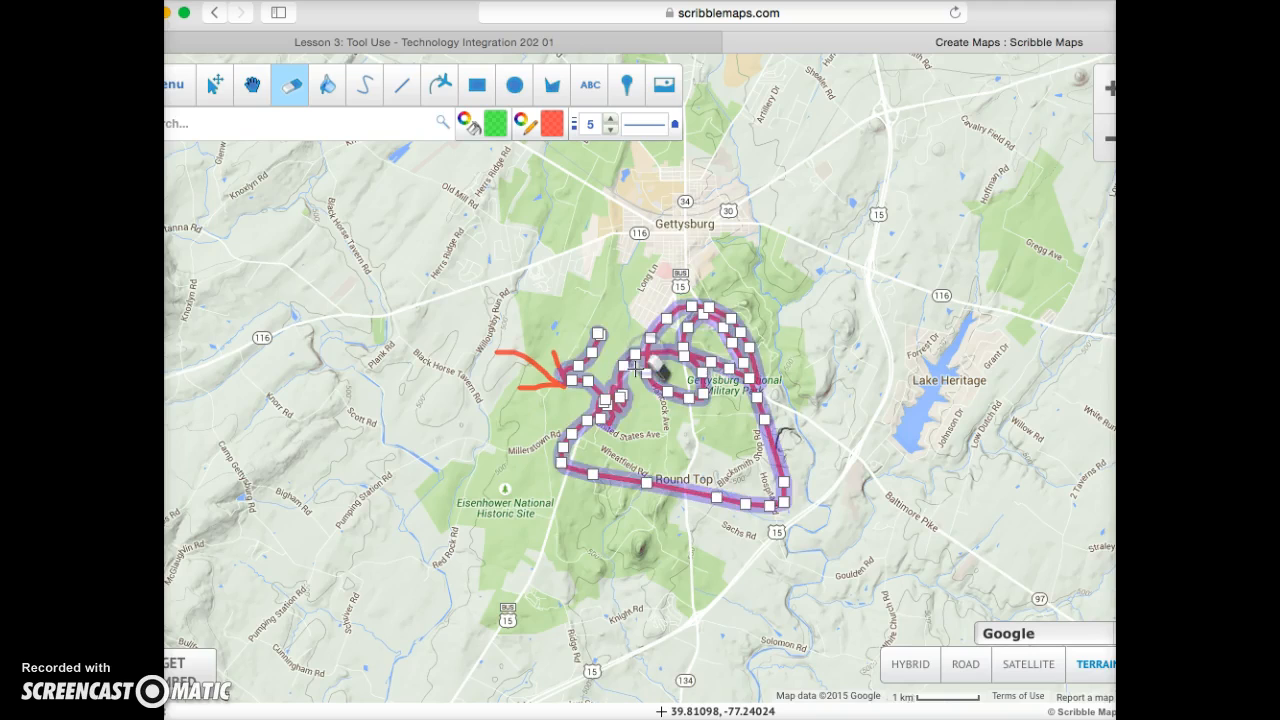
pyautogui.click(651, 367)
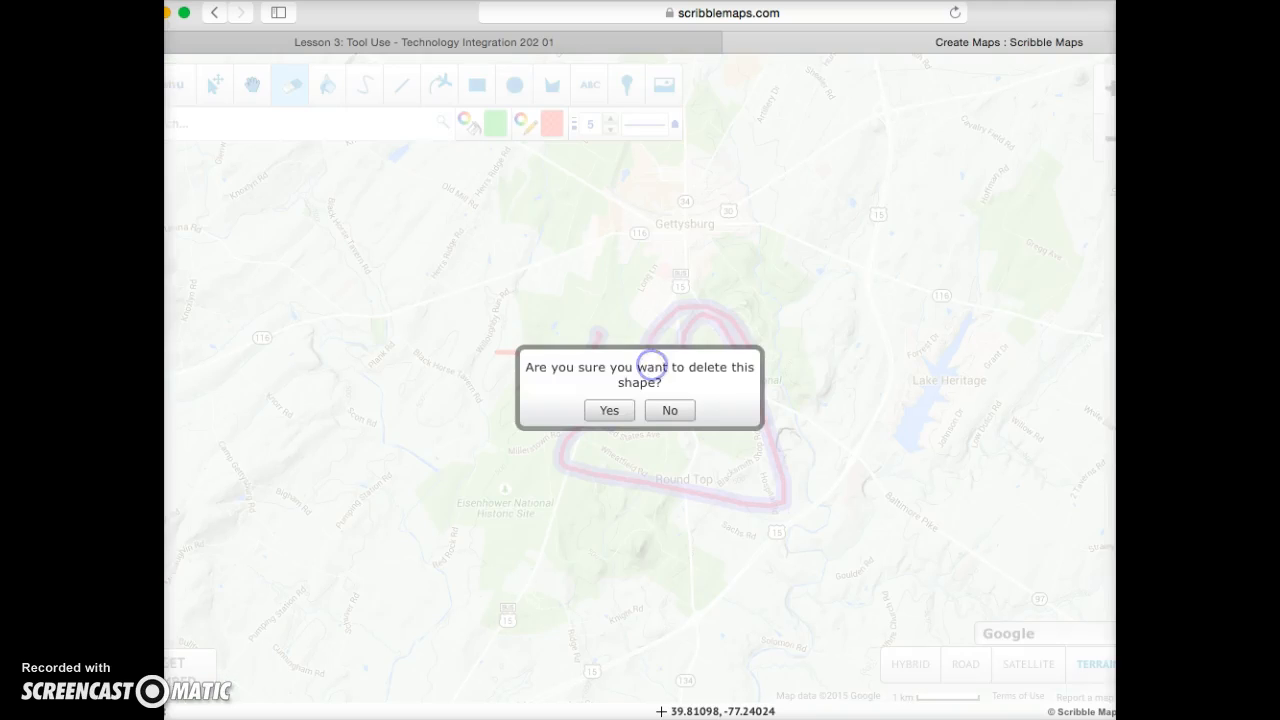
pyautogui.click(607, 412)
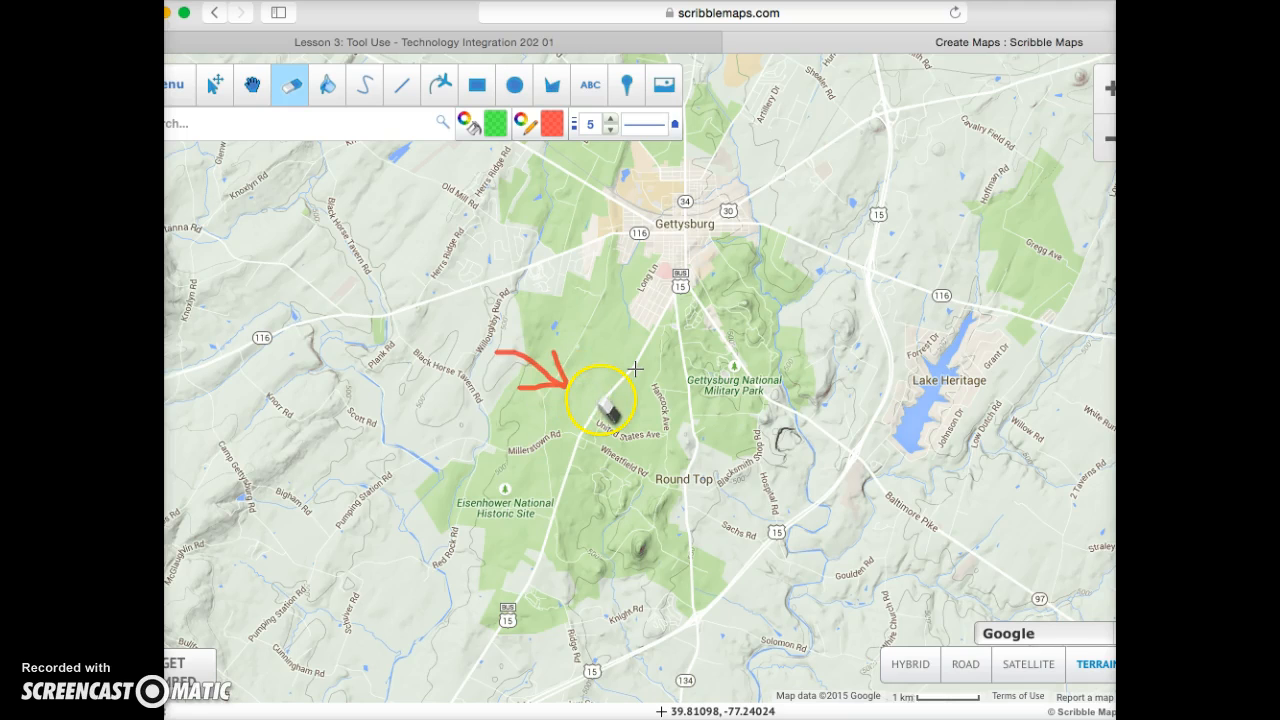
# Draw a hooked red freehand line from the Round Top area north to Gettysburg, plus a straight one in #1F32FF blue just west of it.
pyautogui.click(366, 92)
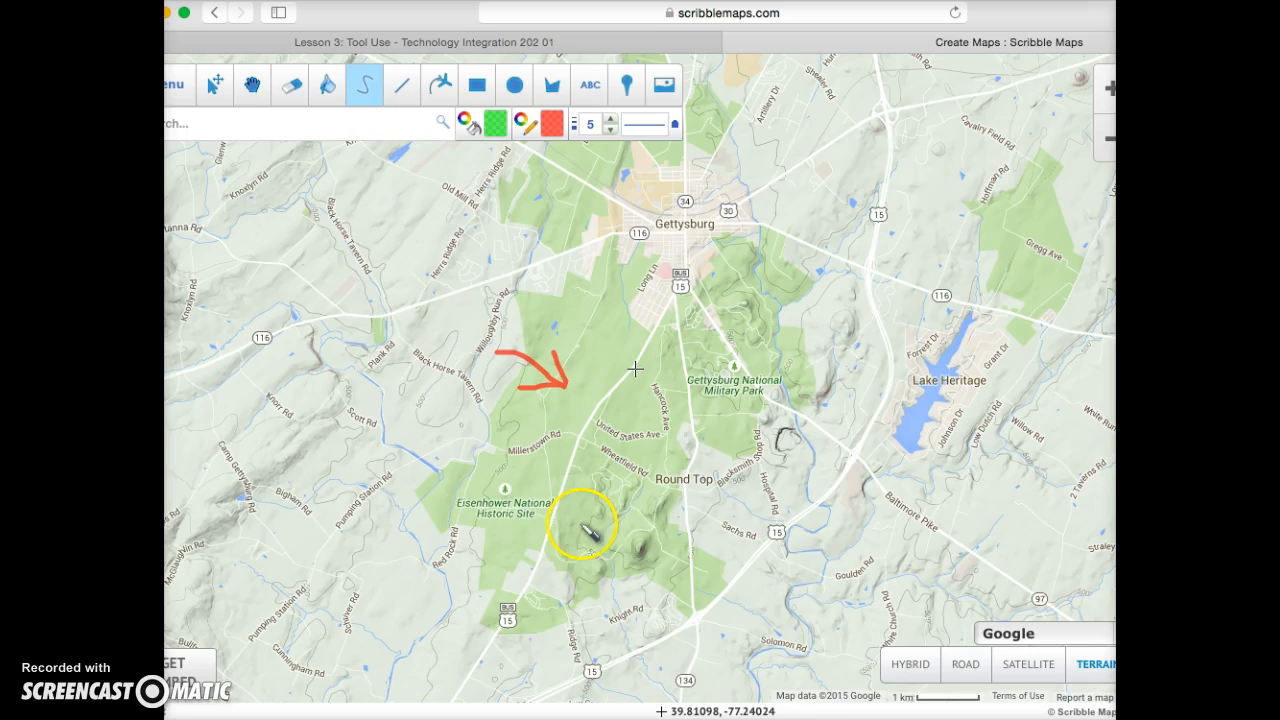
pyautogui.moveTo(640, 570)
pyautogui.mouseDown()
pyautogui.moveTo(637, 327)
pyautogui.moveTo(680, 290)
pyautogui.moveTo(723, 294)
pyautogui.moveTo(763, 334)
pyautogui.mouseUp()
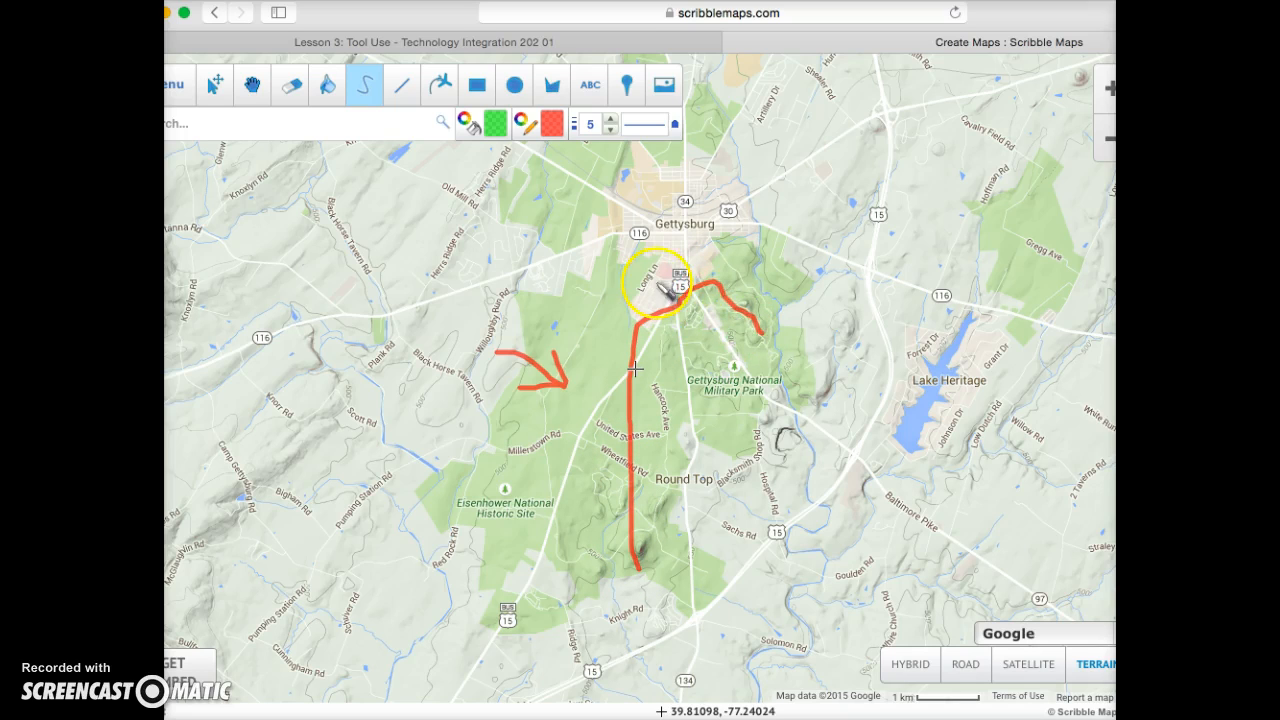
pyautogui.click(553, 140)
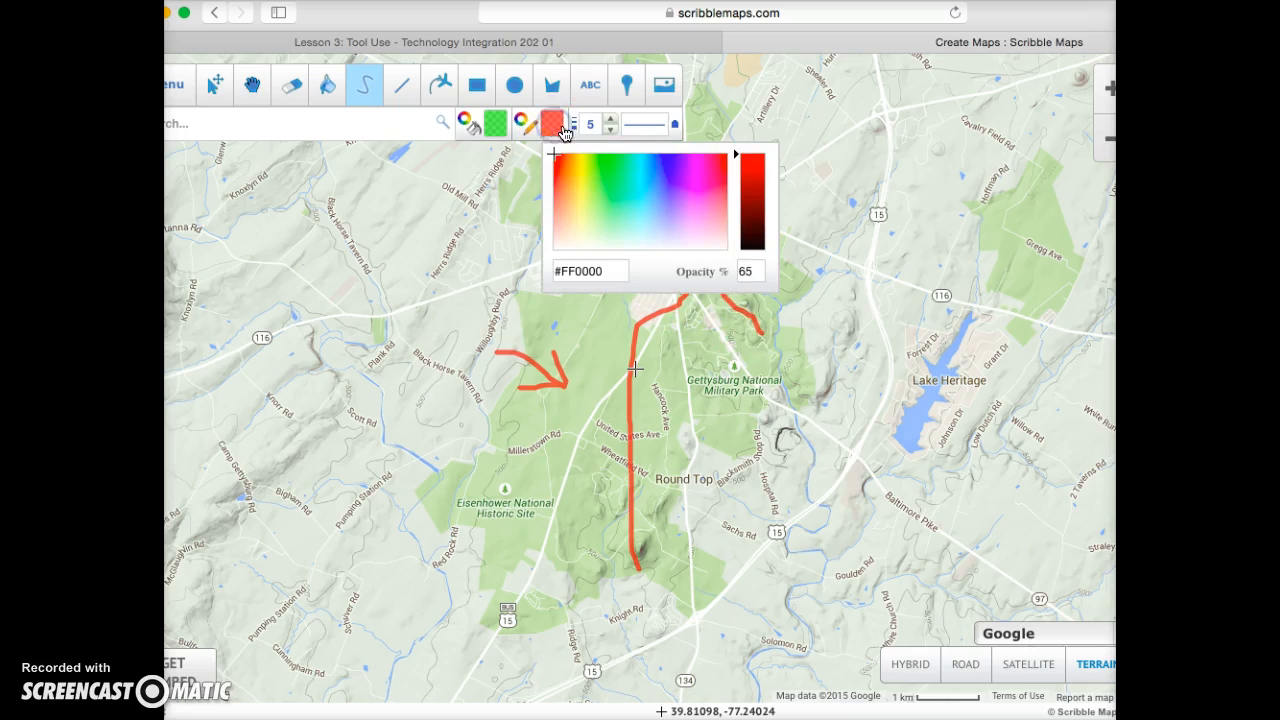
pyautogui.click(664, 162)
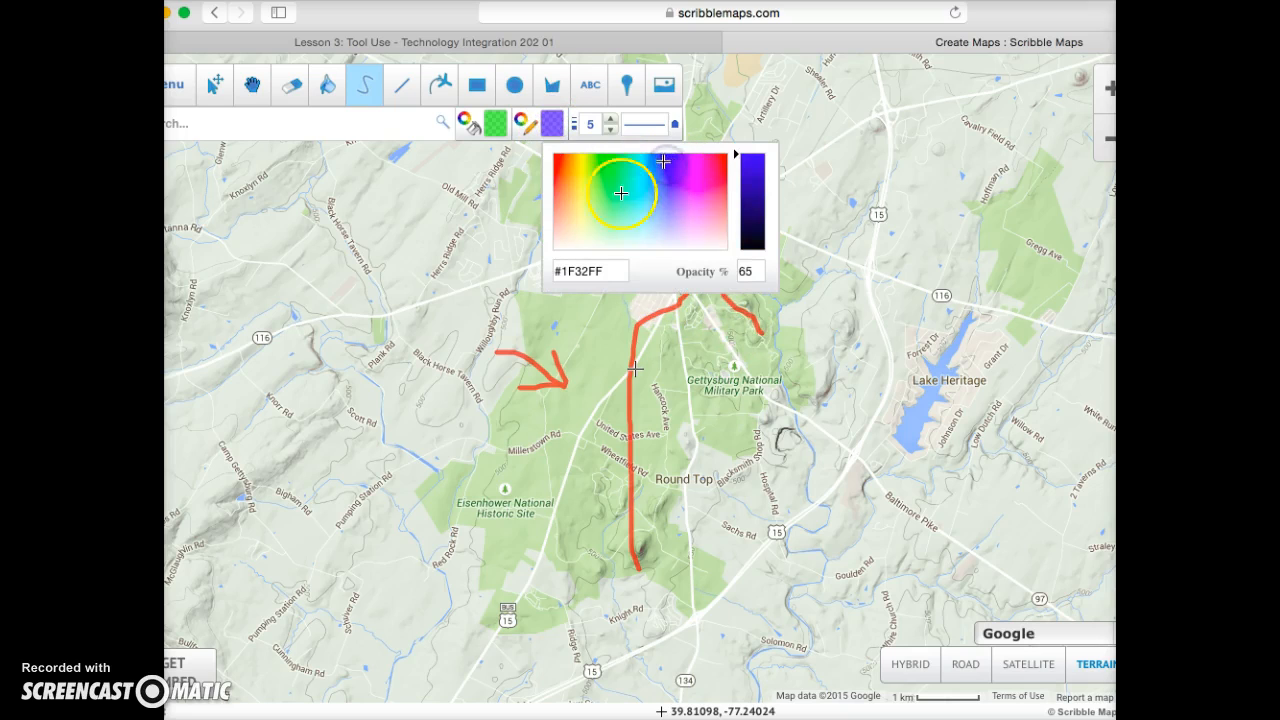
pyautogui.moveTo(619, 551); pyautogui.dragTo(616, 390)
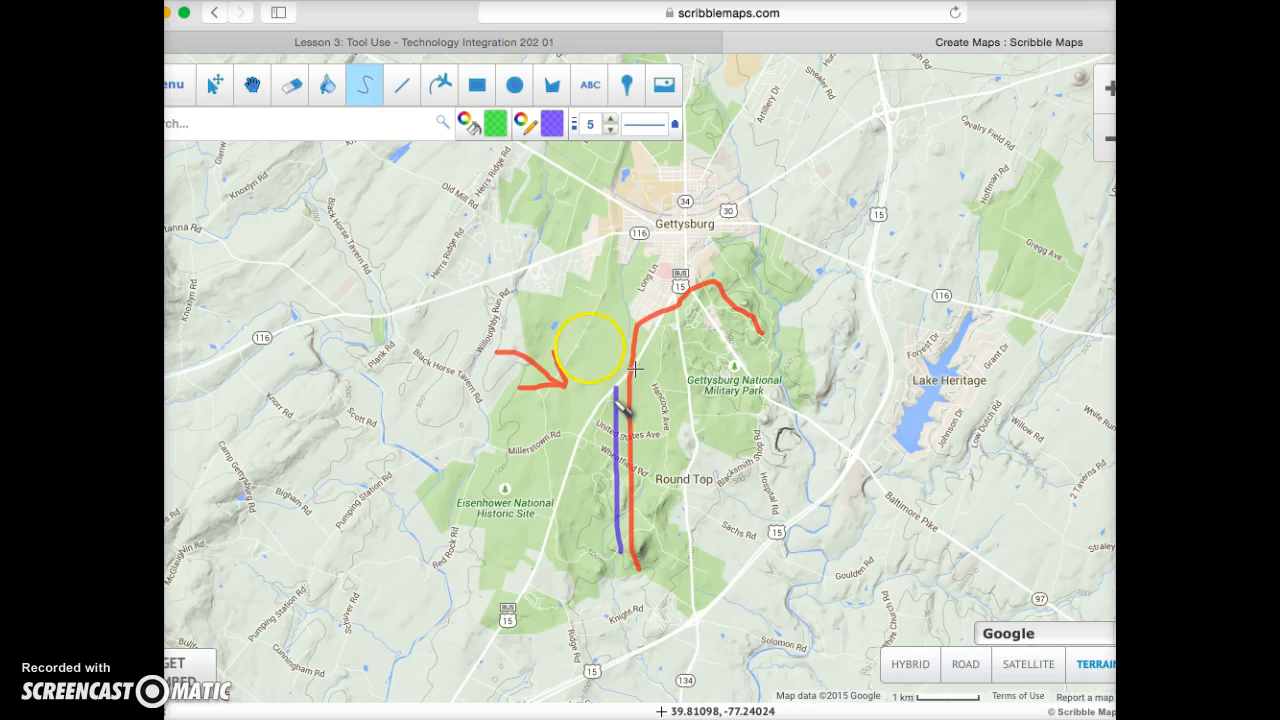
# Set the line colour to #1E30F5 and draw a second hooked freehand line along the east side of the red one.
pyautogui.click(562, 119)
pyautogui.click(754, 163)
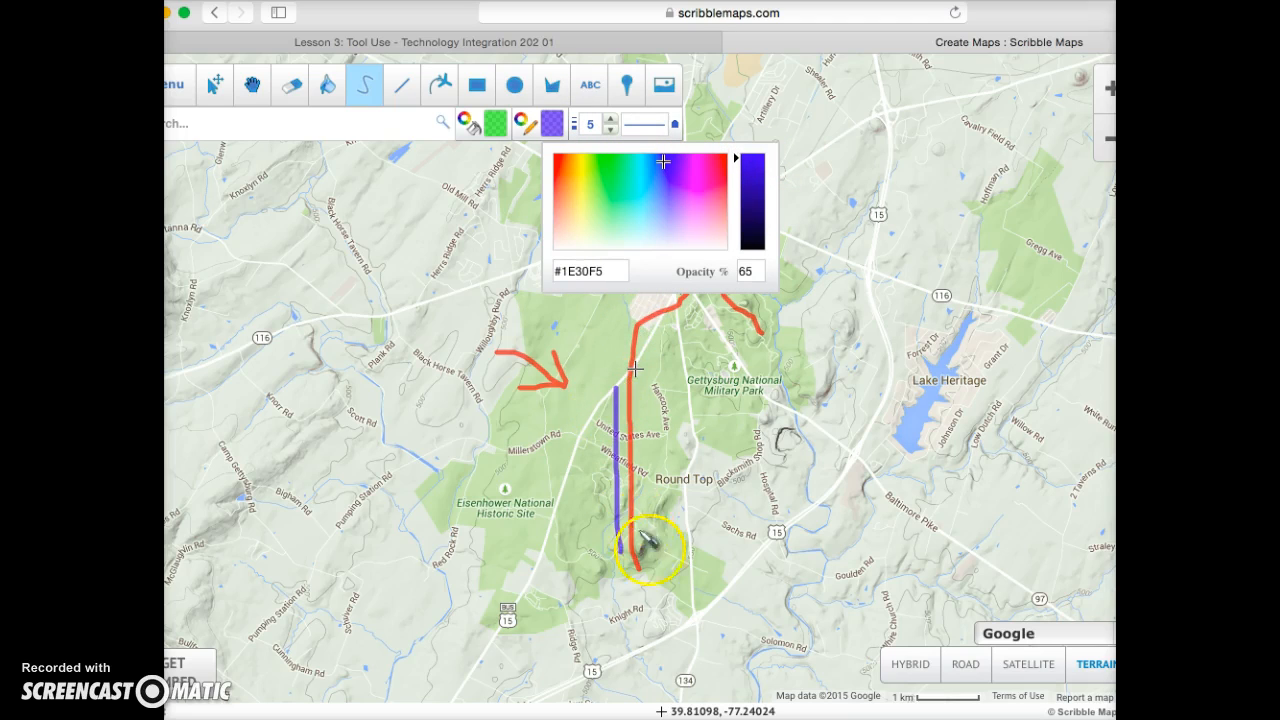
pyautogui.click(652, 558)
pyautogui.moveTo(652, 558)
pyautogui.mouseDown()
pyautogui.moveTo(643, 349)
pyautogui.moveTo(698, 310)
pyautogui.moveTo(741, 310)
pyautogui.mouseUp()
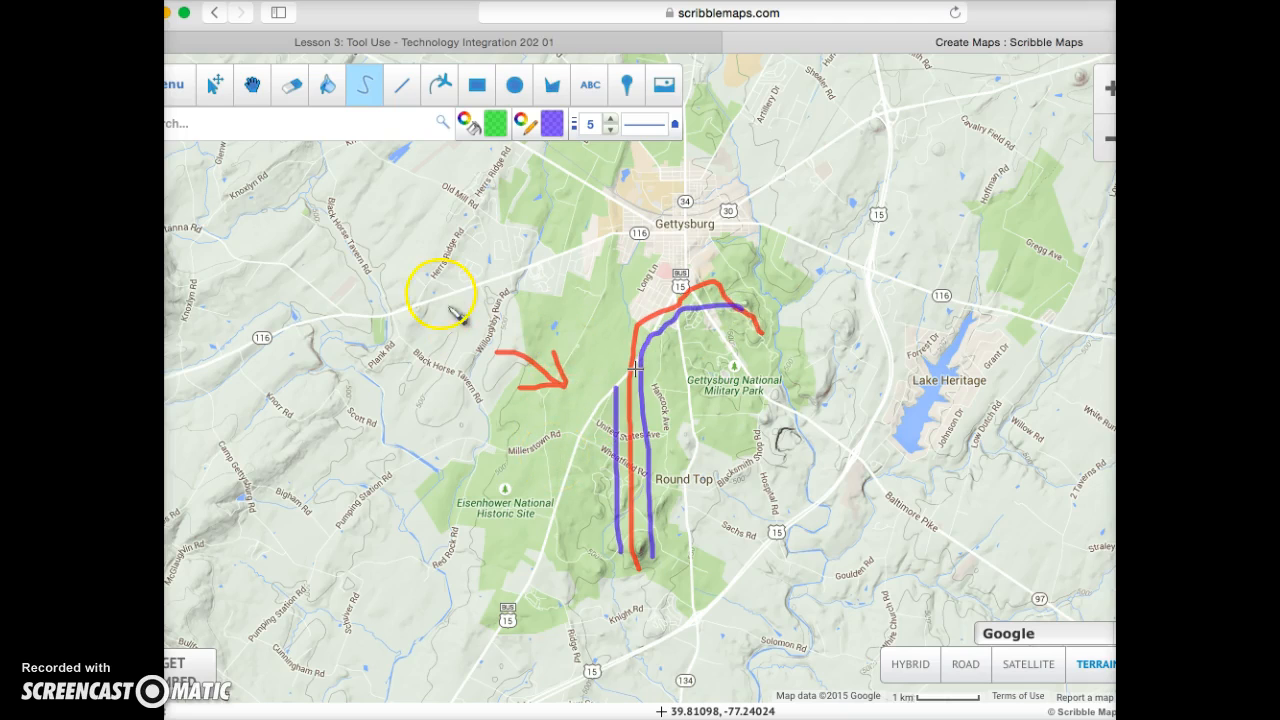
# Erase the red arrow's lower barb, the hooked red line and both blue lines.
pyautogui.click(291, 86)
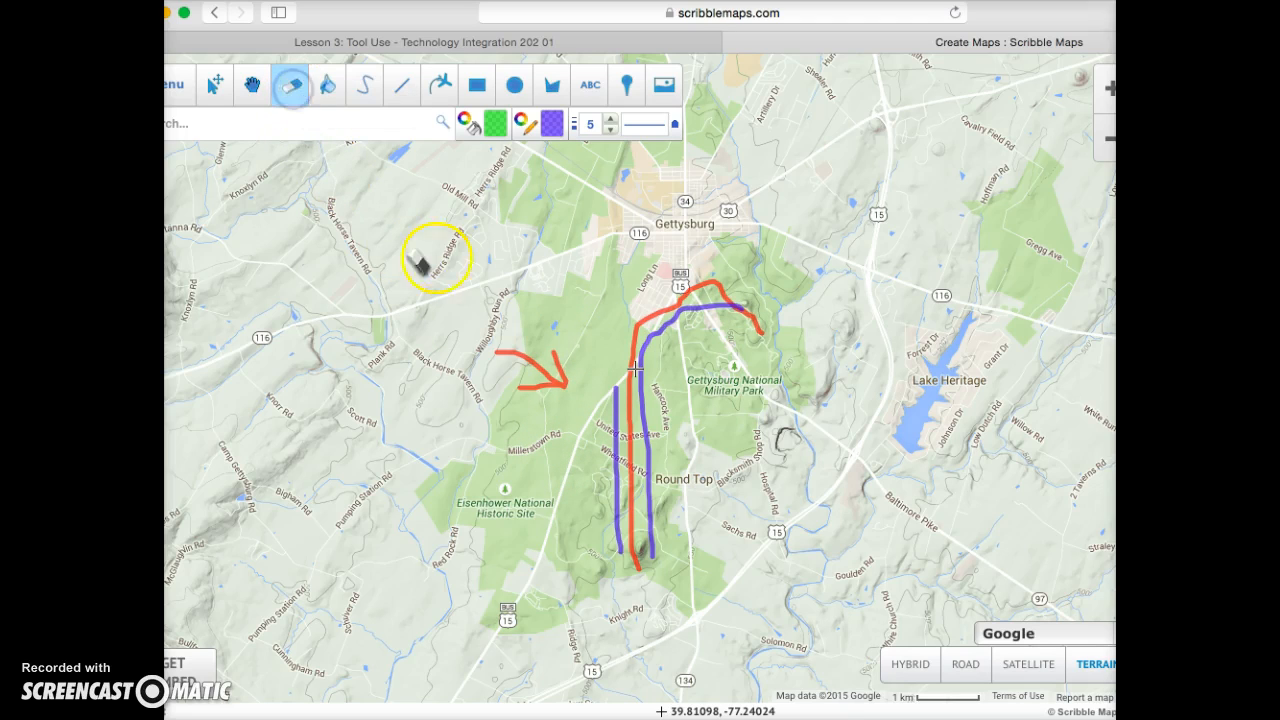
pyautogui.click(550, 375)
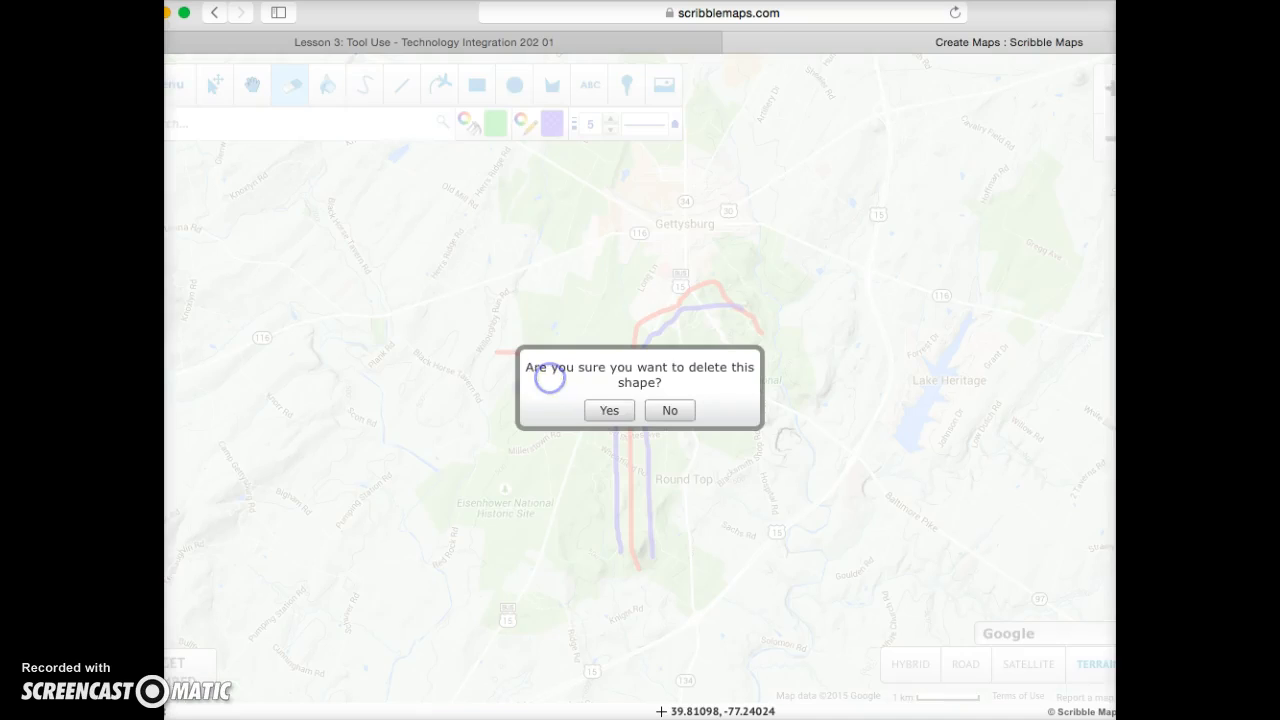
pyautogui.click(606, 411)
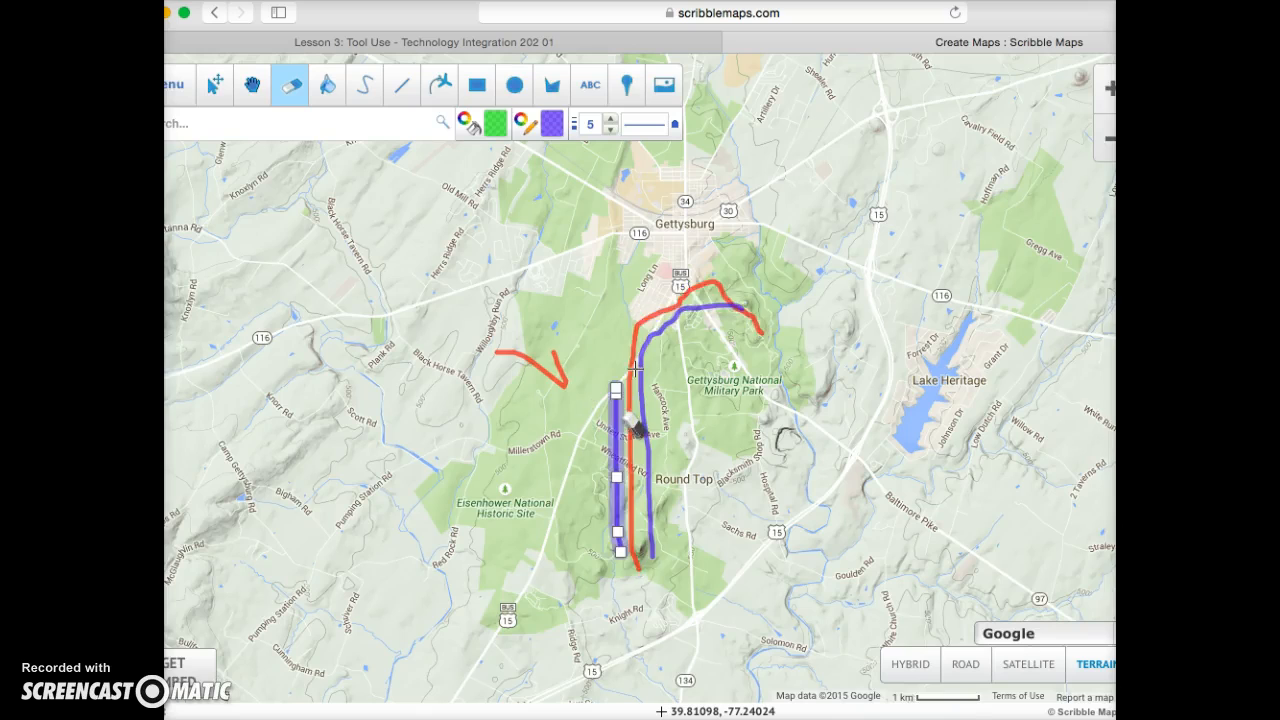
pyautogui.click(624, 413)
pyautogui.click(616, 421)
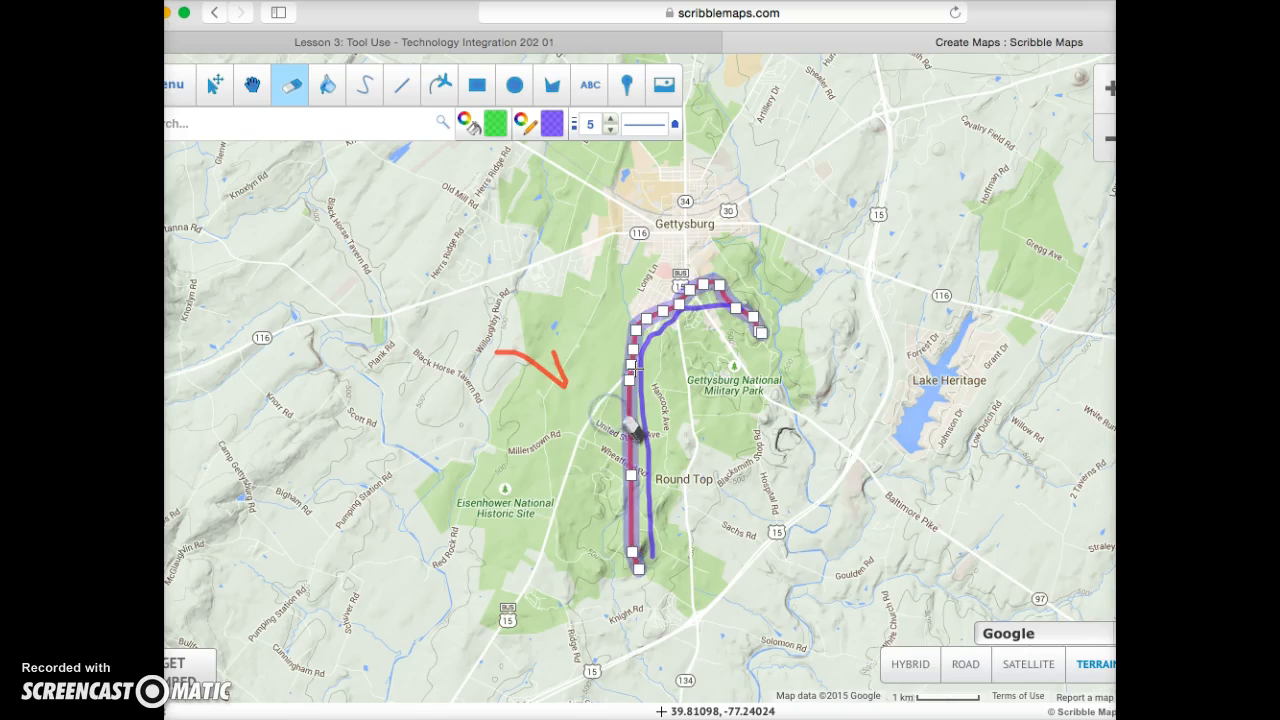
pyautogui.click(626, 419)
pyautogui.click(626, 424)
pyautogui.click(642, 428)
pyautogui.click(629, 417)
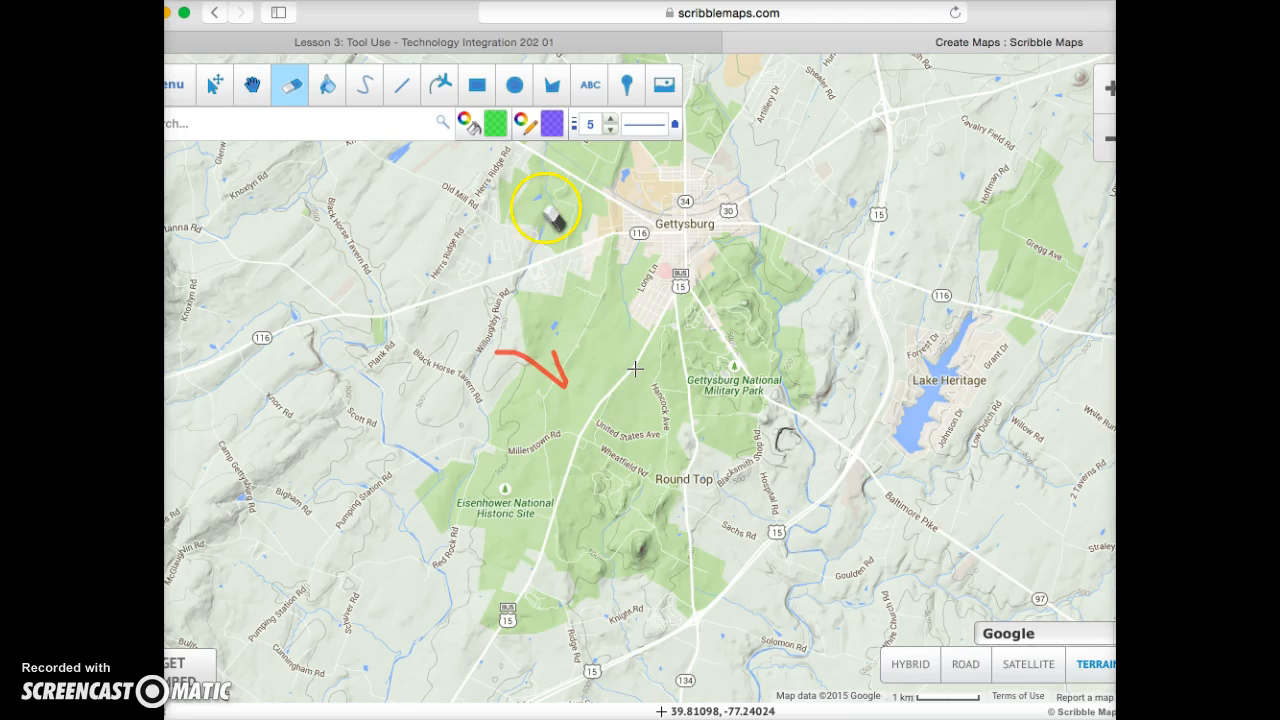
# Erase the remaining barb and shaft of the red arrow west of the park.
pyautogui.click(553, 357)
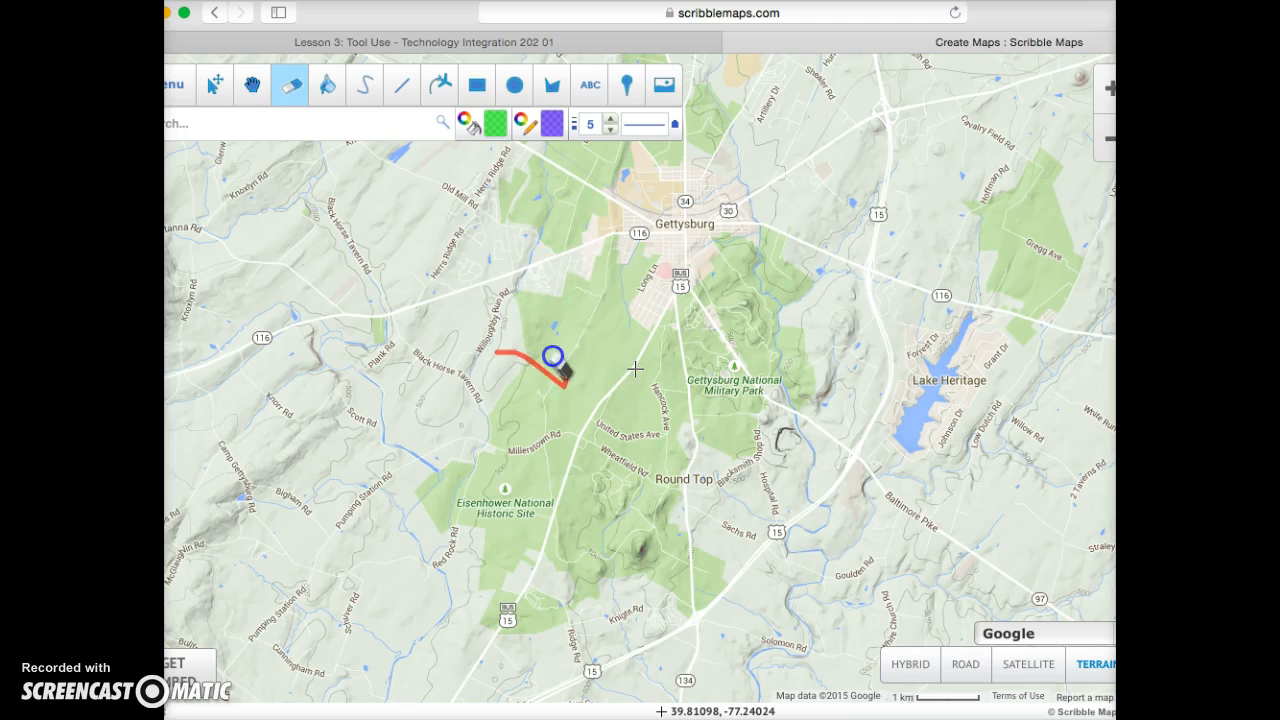
pyautogui.click(556, 365)
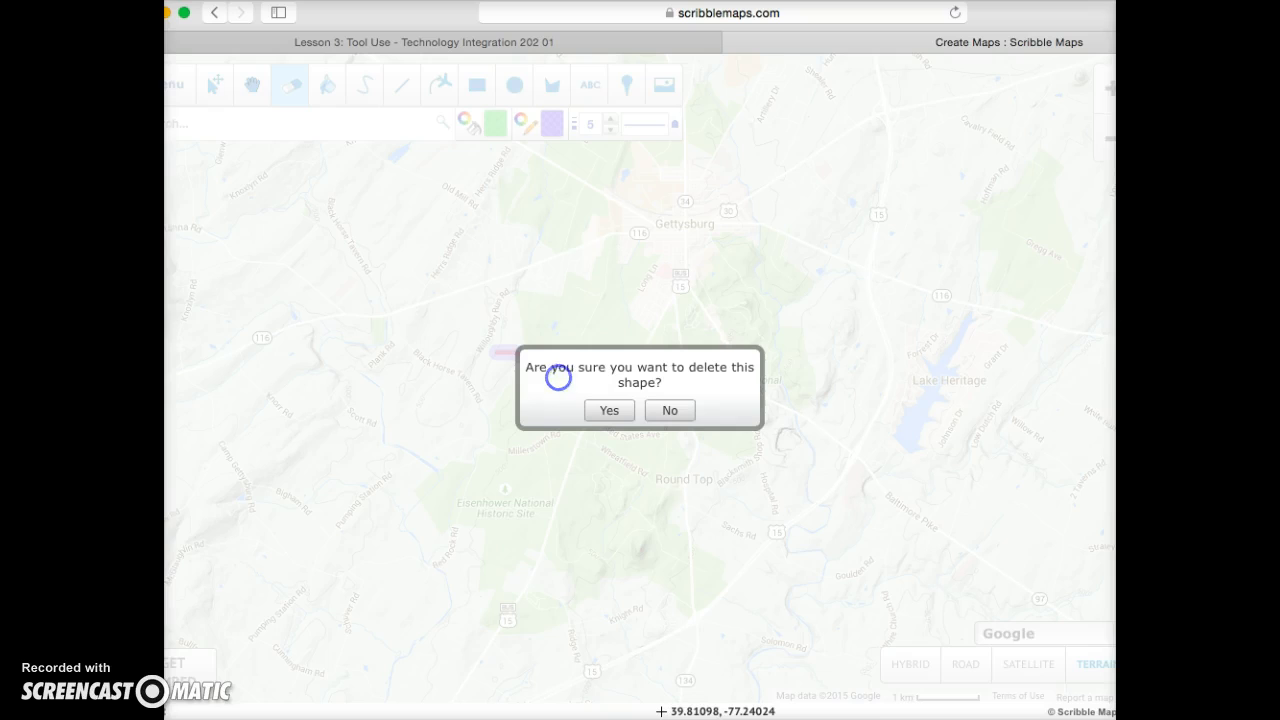
pyautogui.click(608, 412)
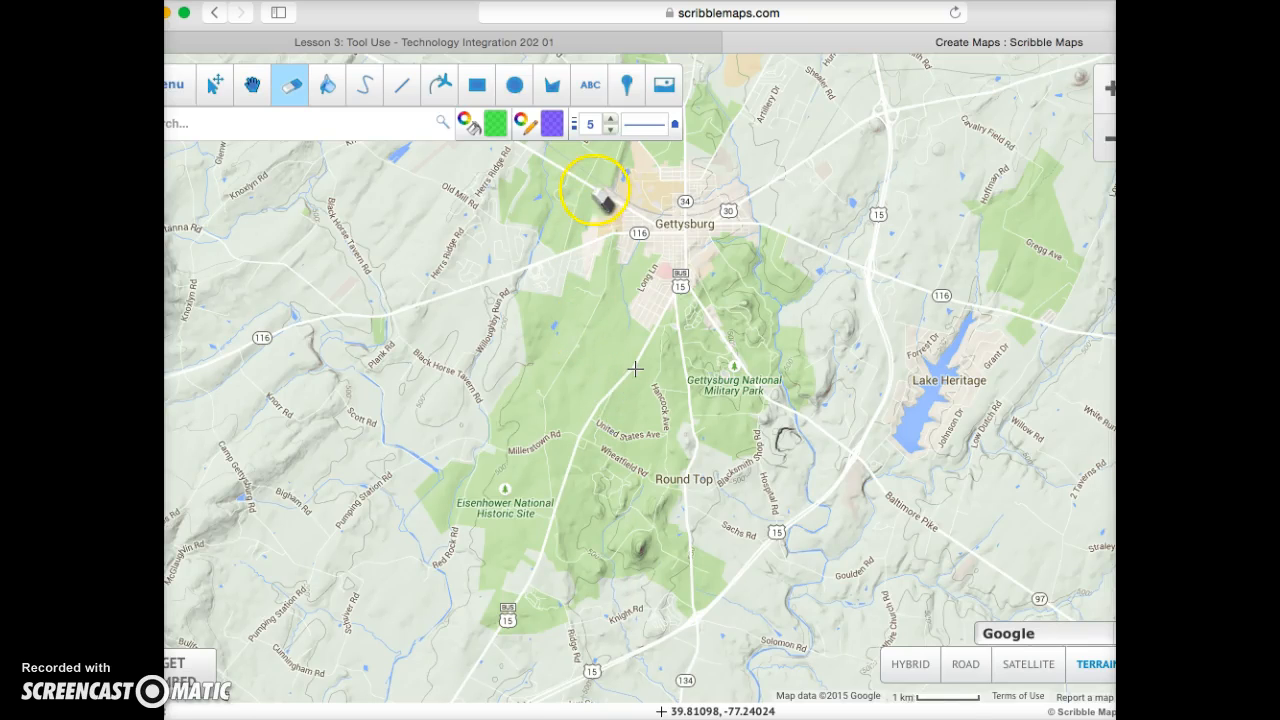
# Place the blue numeric marker 1 on the road just northwest of Gettysburg and save it without a title or description.
pyautogui.click(623, 97)
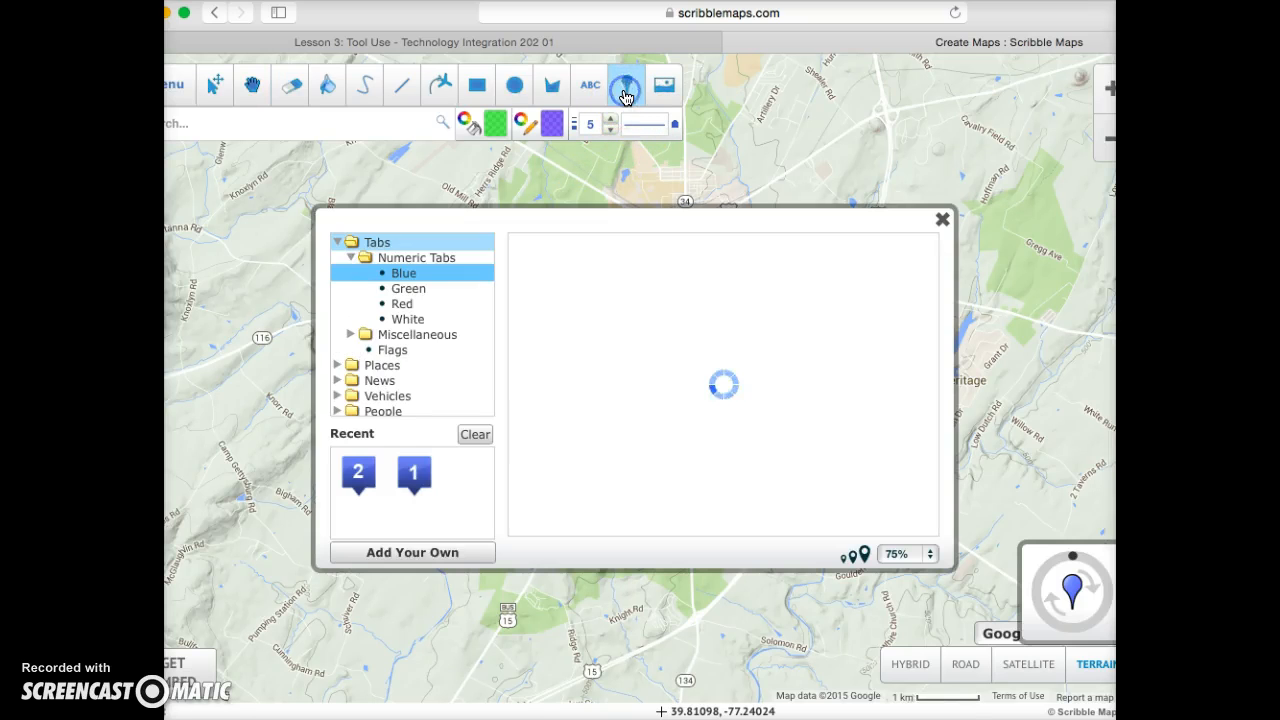
pyautogui.click(537, 262)
pyautogui.moveTo(537, 265)
pyautogui.mouseDown()
pyautogui.moveTo(609, 509)
pyautogui.moveTo(626, 514)
pyautogui.moveTo(632, 542)
pyautogui.moveTo(640, 271)
pyautogui.moveTo(606, 190)
pyautogui.mouseUp()
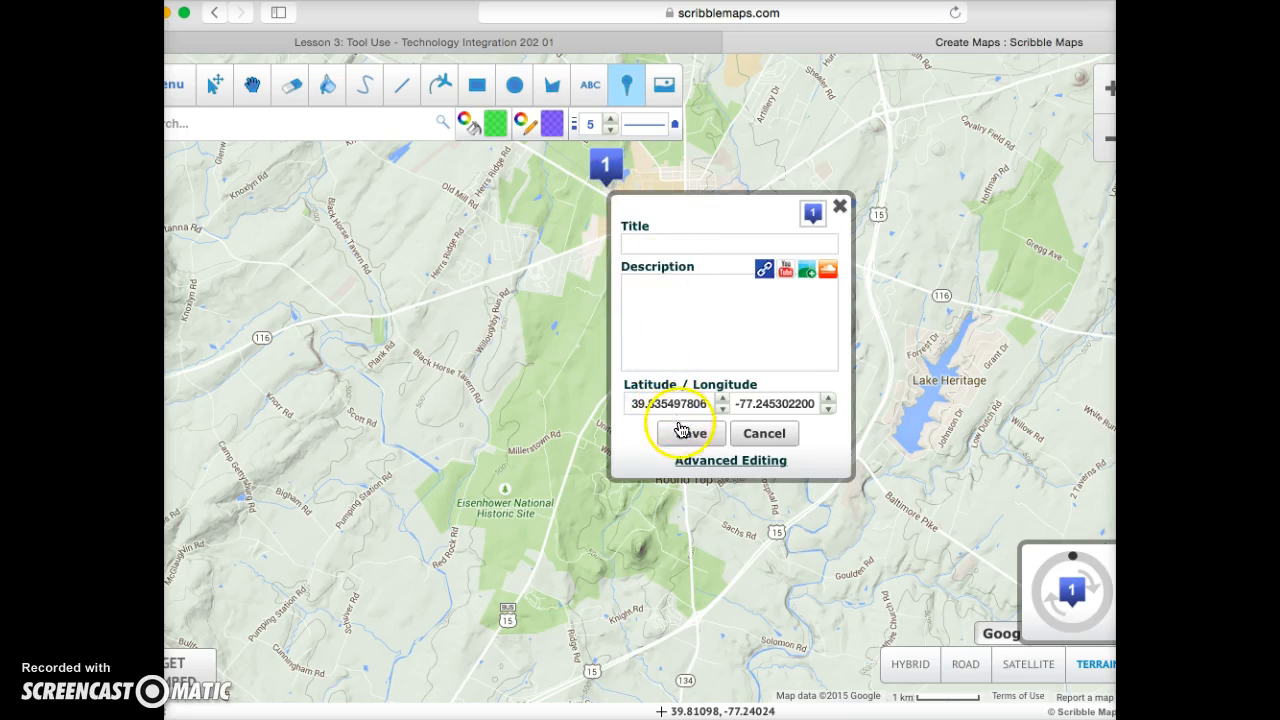
pyautogui.click(688, 433)
pyautogui.scroll(4, 658, 313)
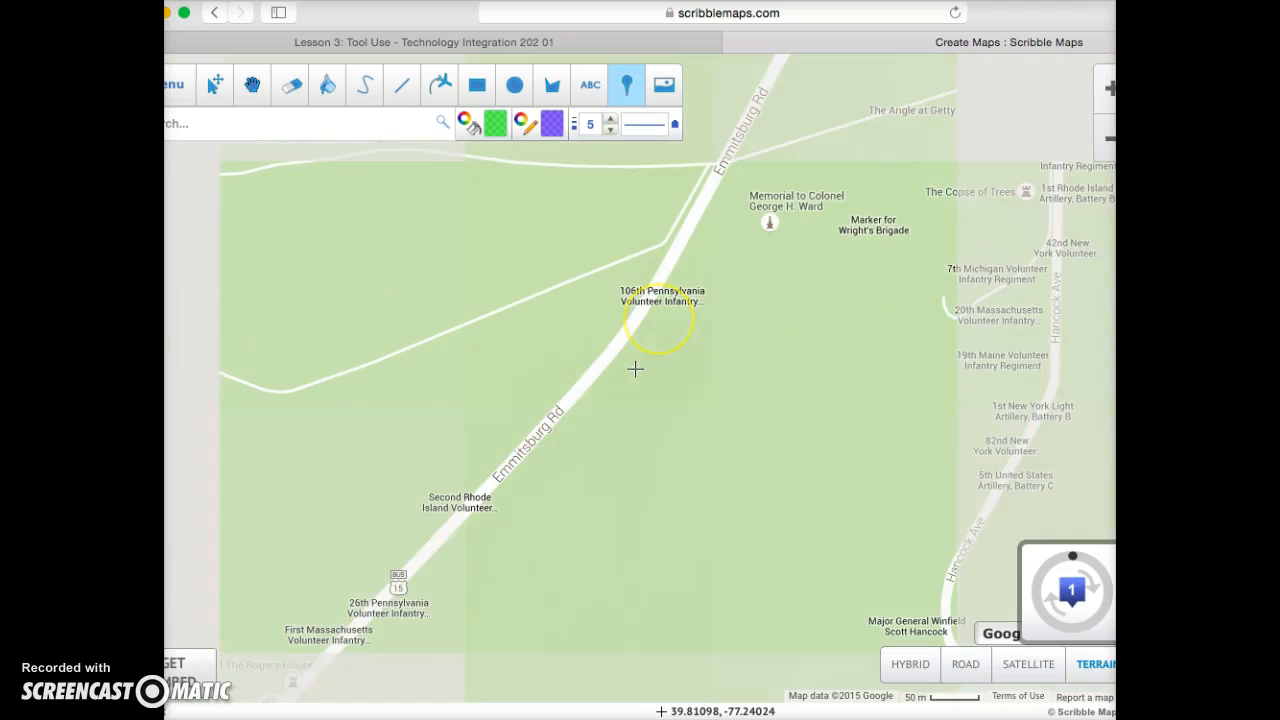
pyautogui.press('shift+super+backslash')
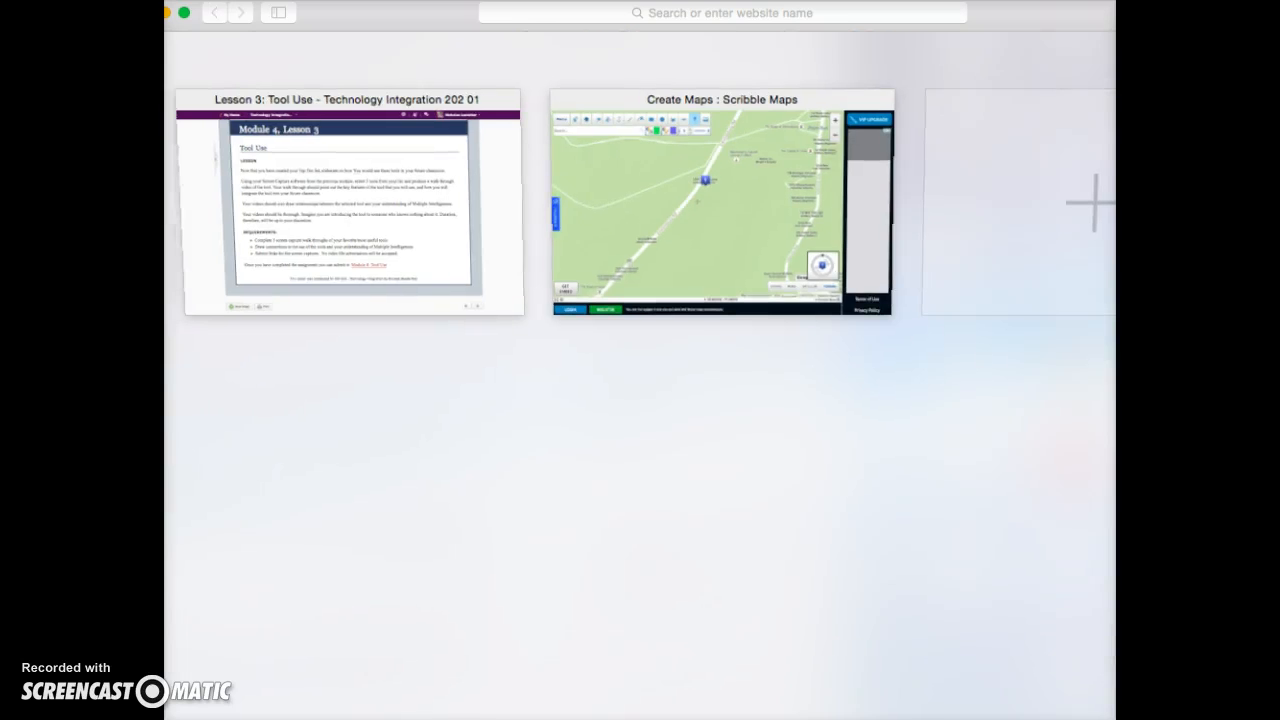
pyautogui.click(661, 240)
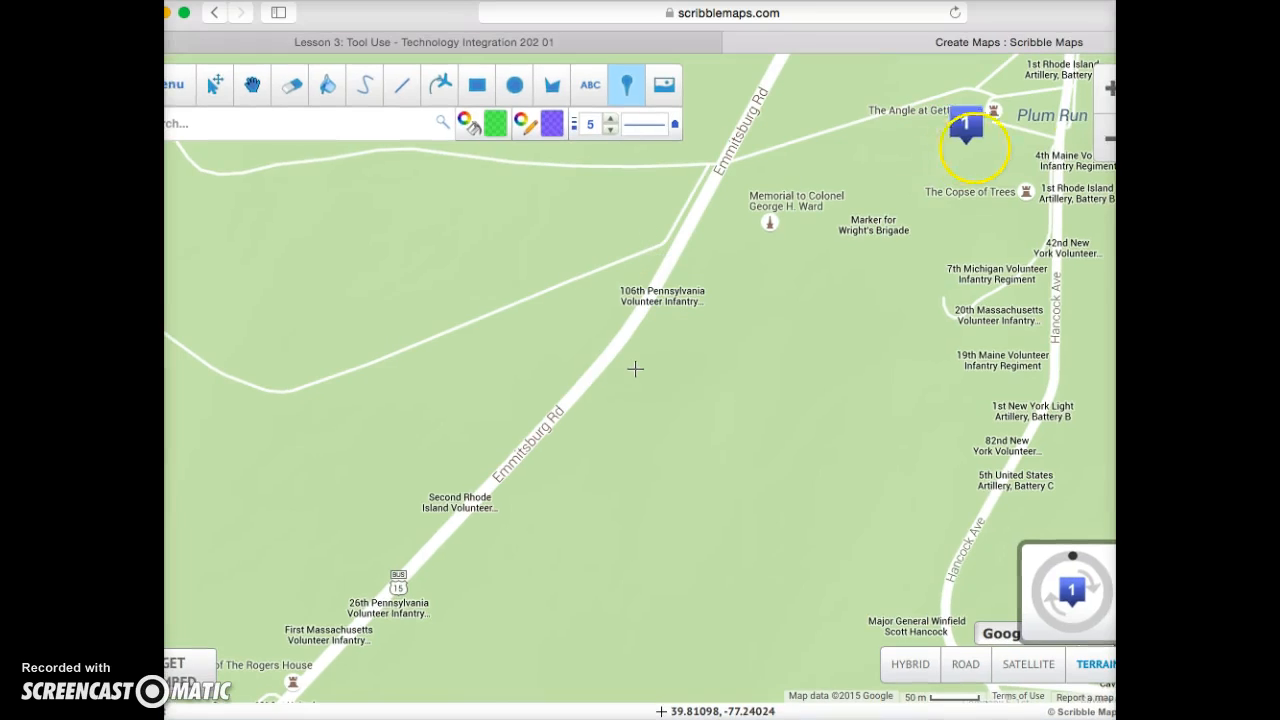
pyautogui.click(1107, 148)
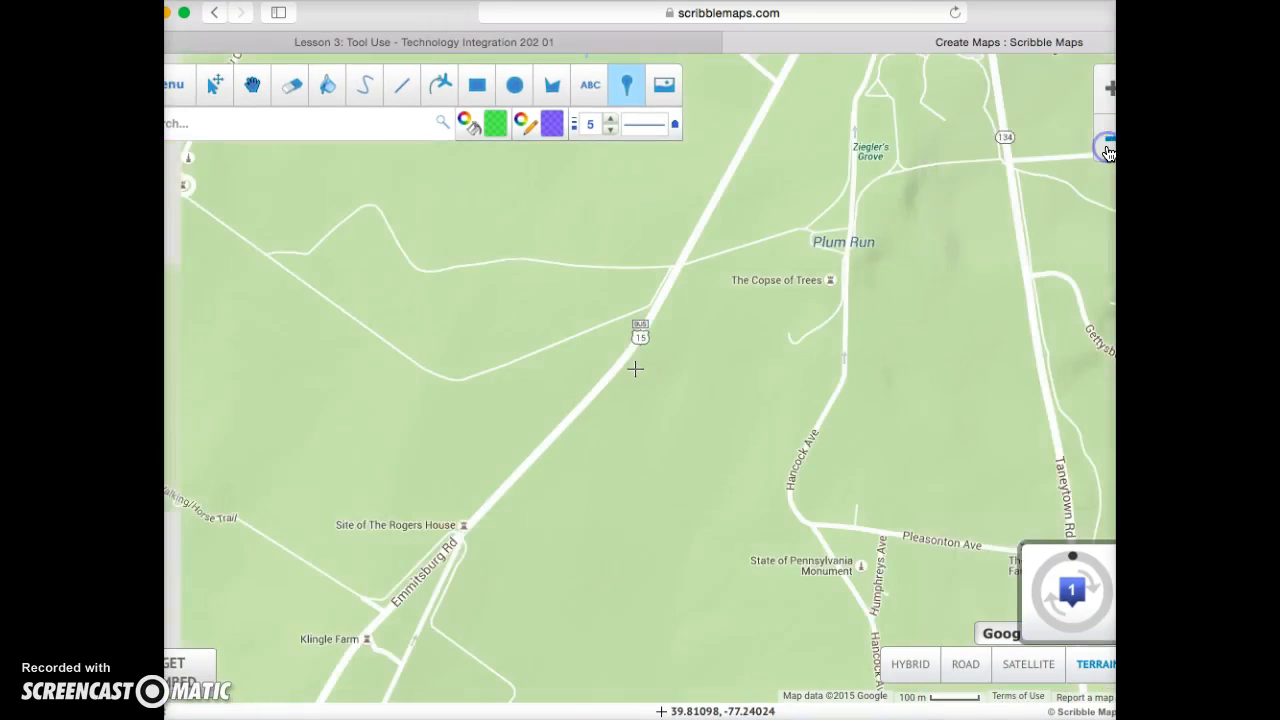
pyautogui.click(1107, 148)
pyautogui.click(1107, 148)
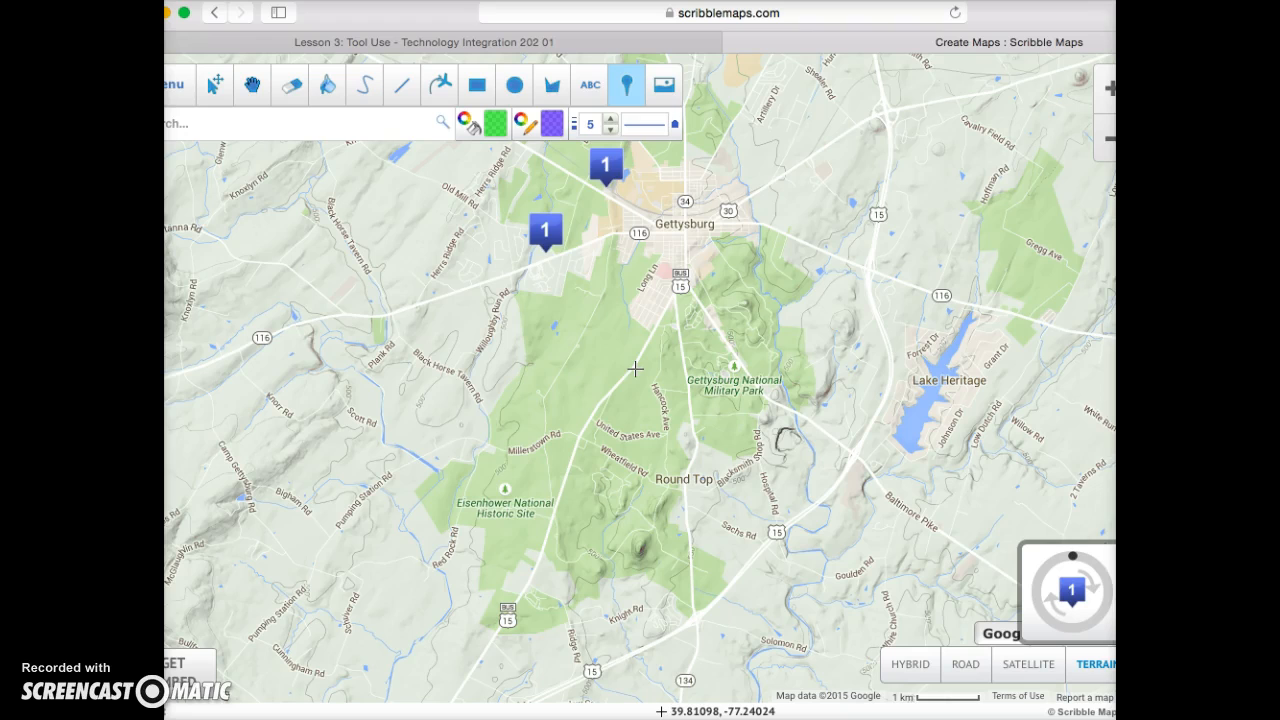
# Place a text label titled "July 2" on the parkland just south of Round Top and save it without a description.
pyautogui.click(590, 84)
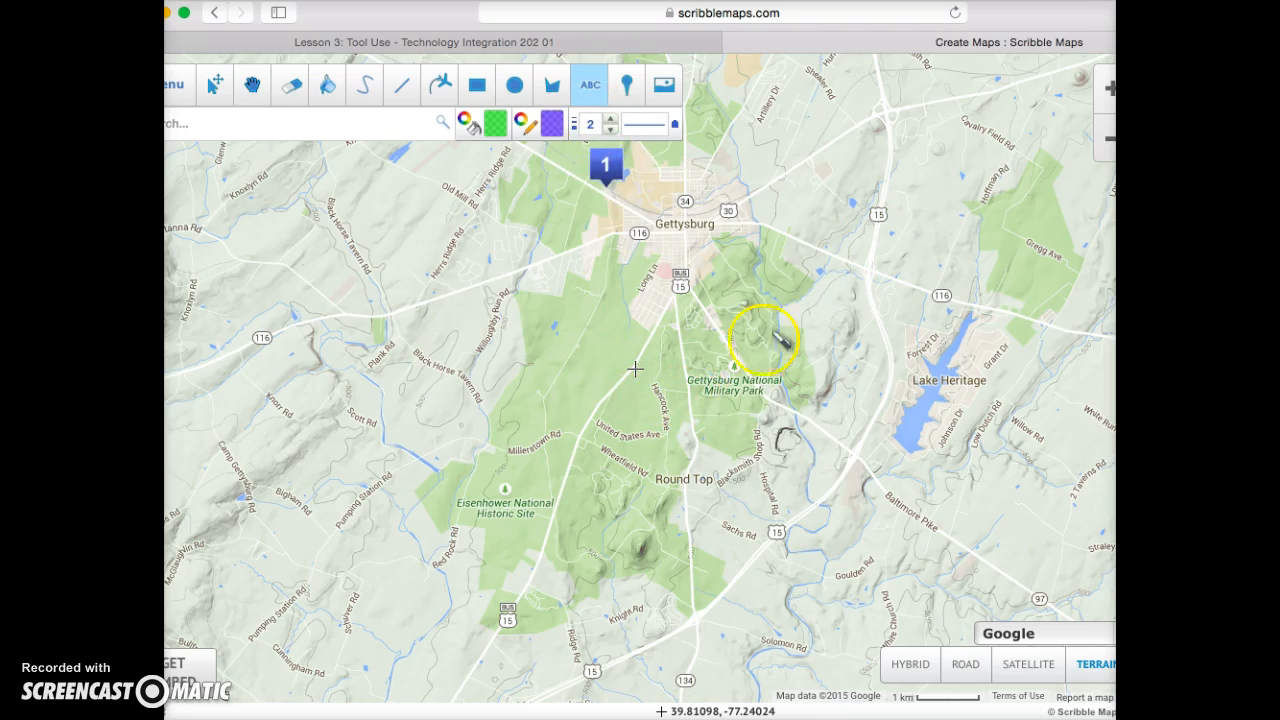
pyautogui.click(1104, 96)
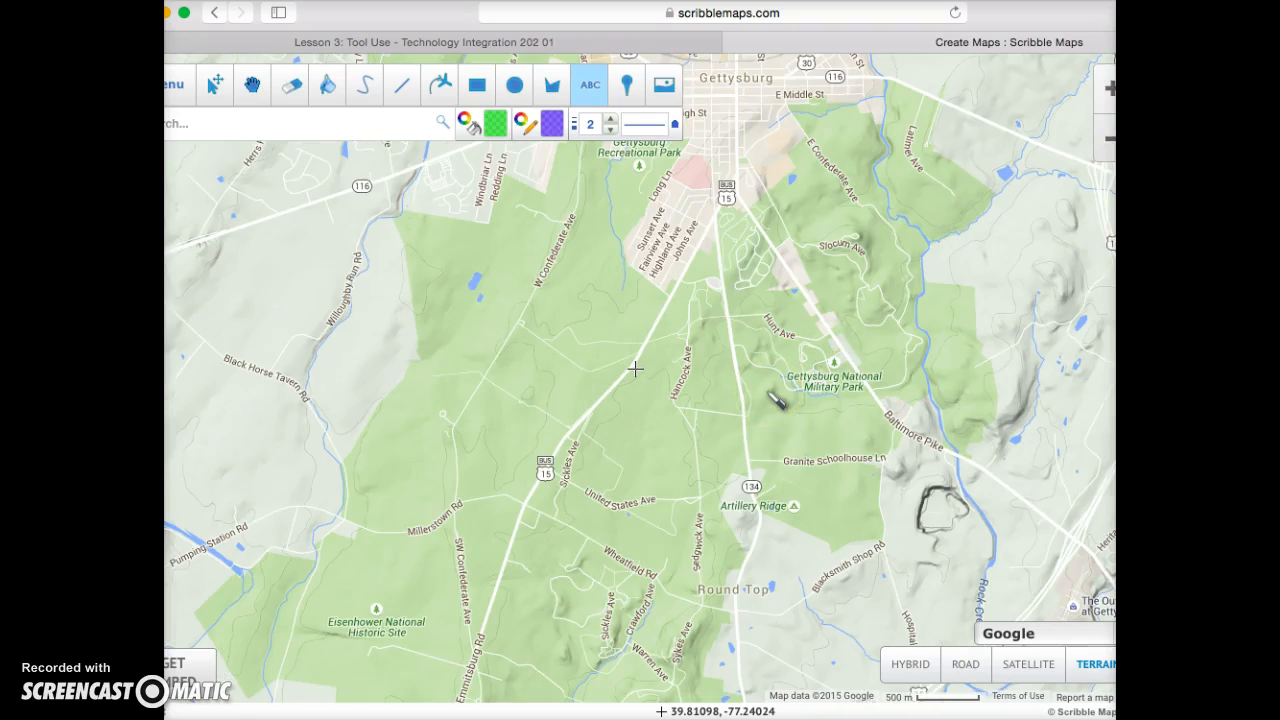
pyautogui.scroll(-3, 722, 415)
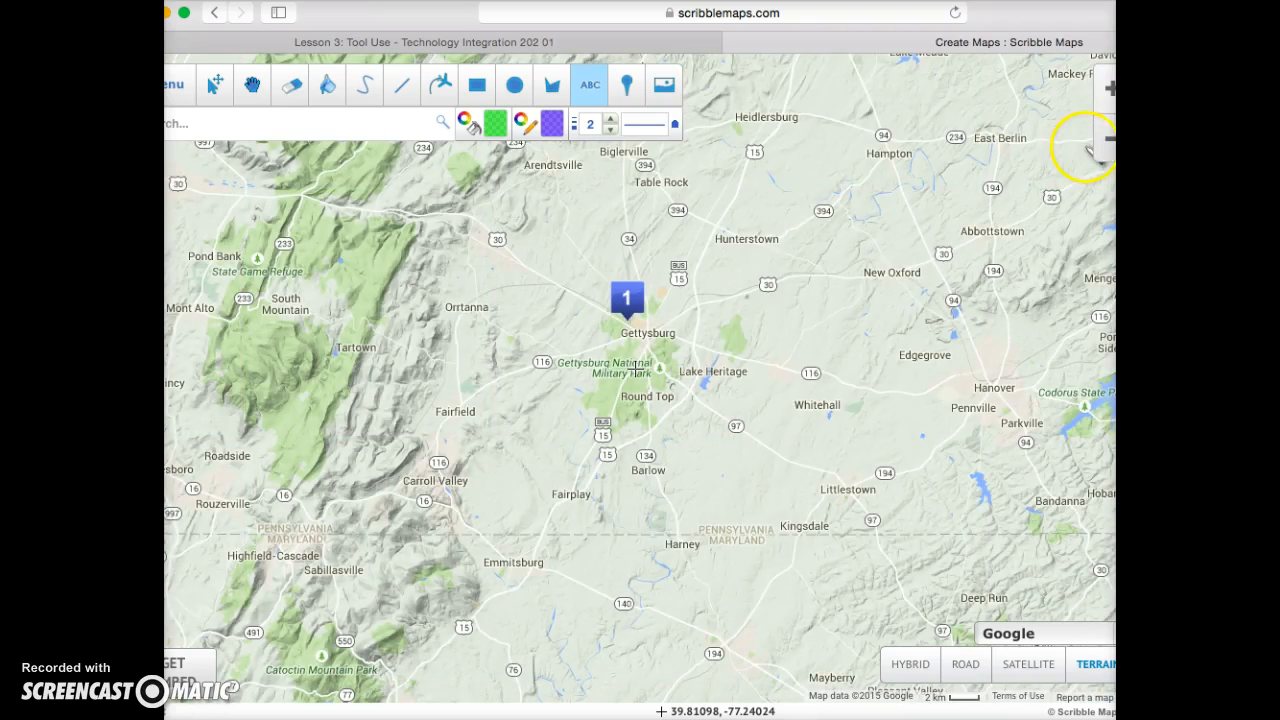
pyautogui.click(1108, 90)
pyautogui.click(1108, 90)
pyautogui.click(1108, 90)
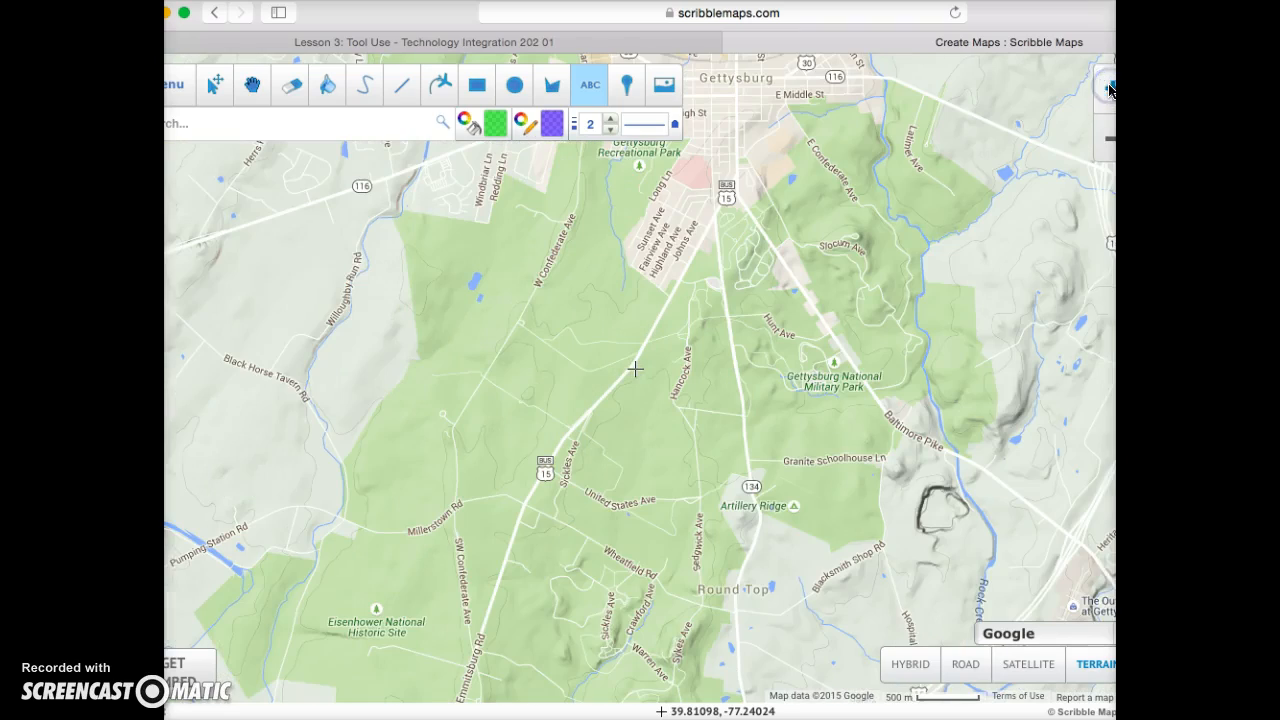
pyautogui.click(1108, 136)
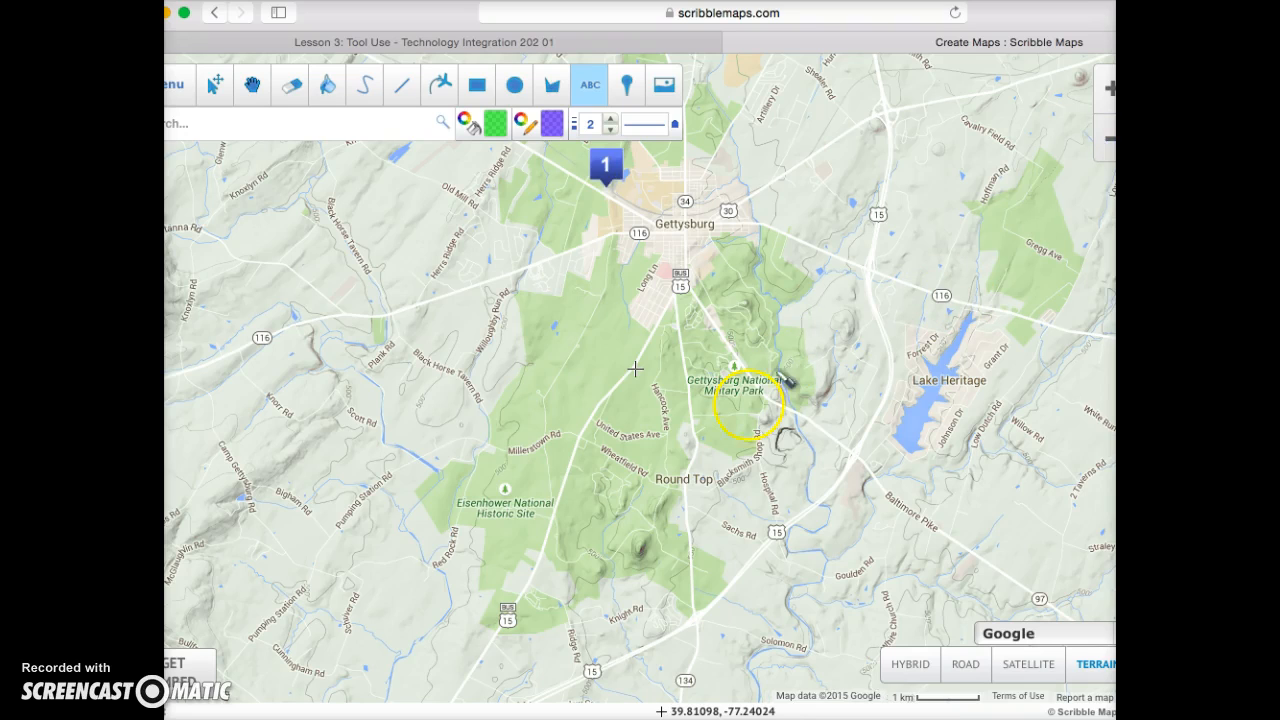
pyautogui.click(640, 546)
pyautogui.click(697, 454)
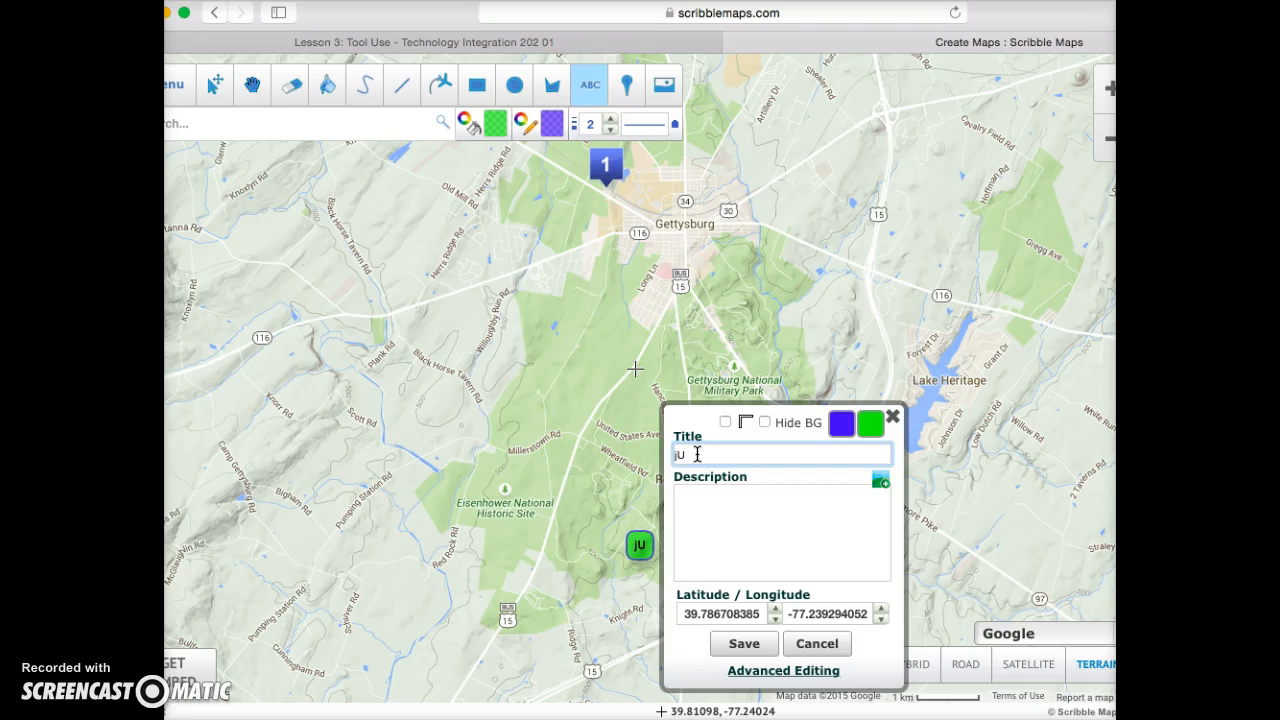
pyautogui.write('July 2ng')
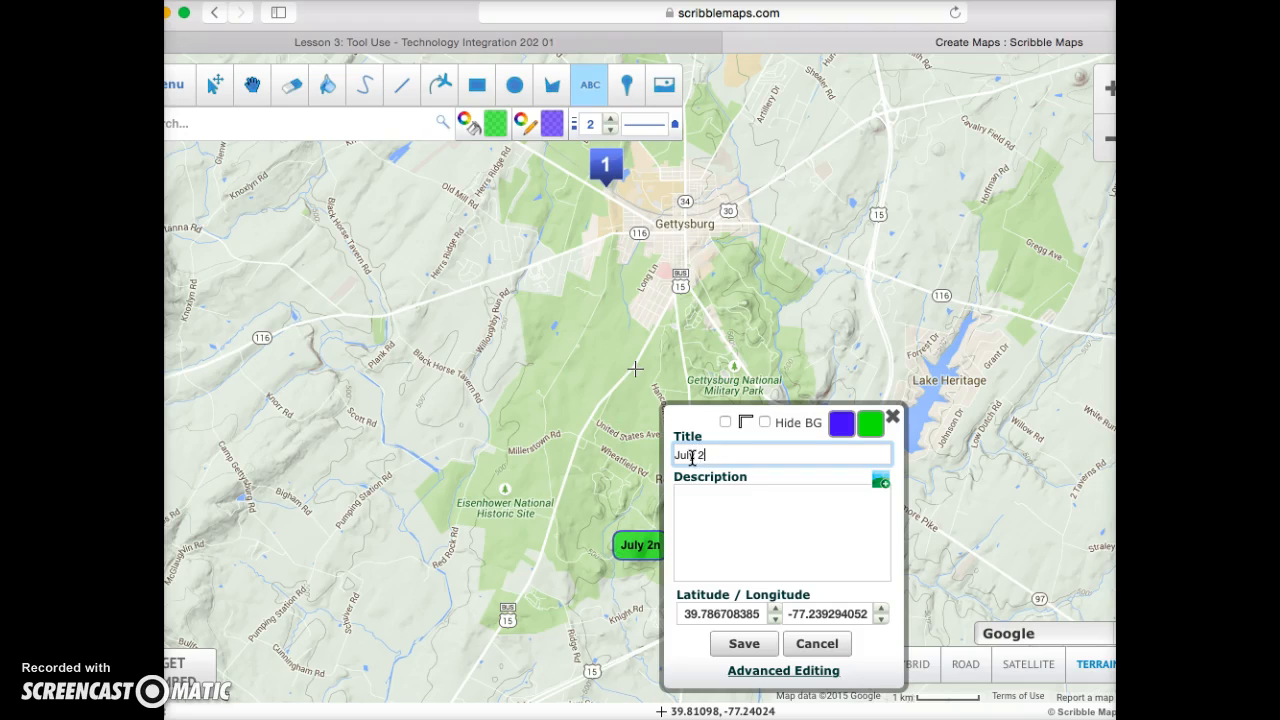
pyautogui.click(745, 644)
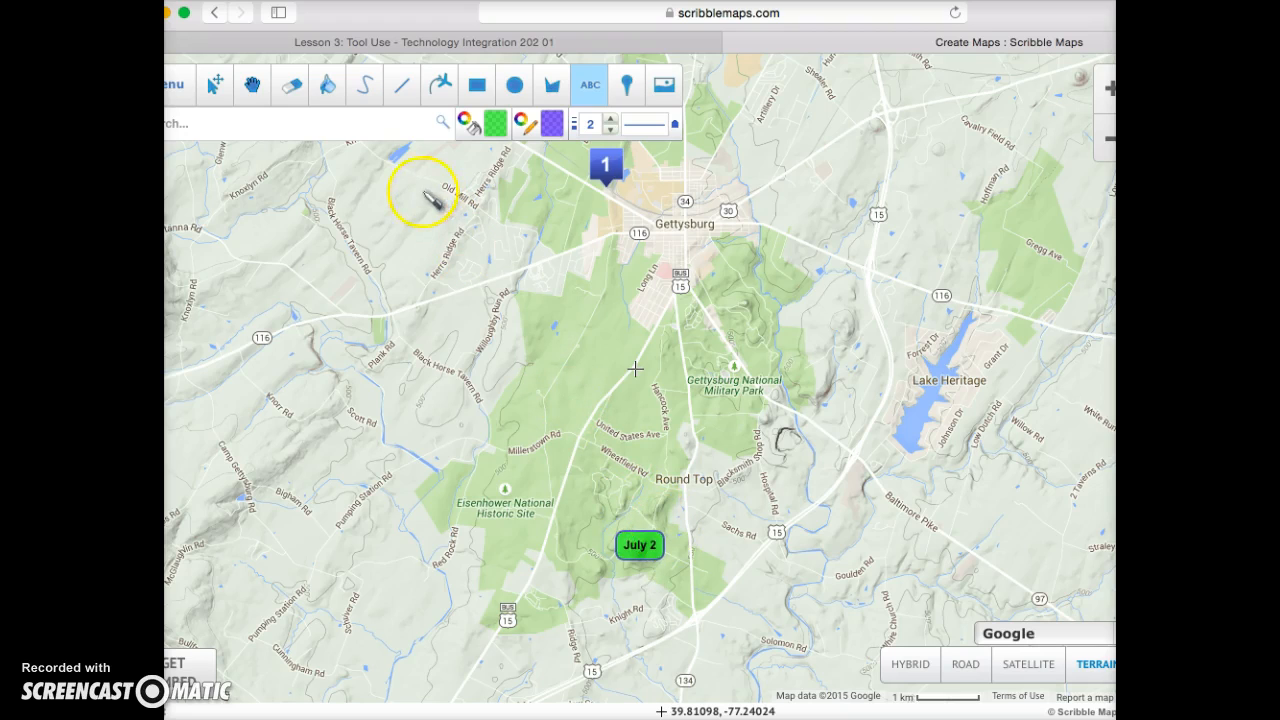
# Erase the "July 2" label south of Round Top and the blue marker 1 northwest of Gettysburg.
pyautogui.click(294, 90)
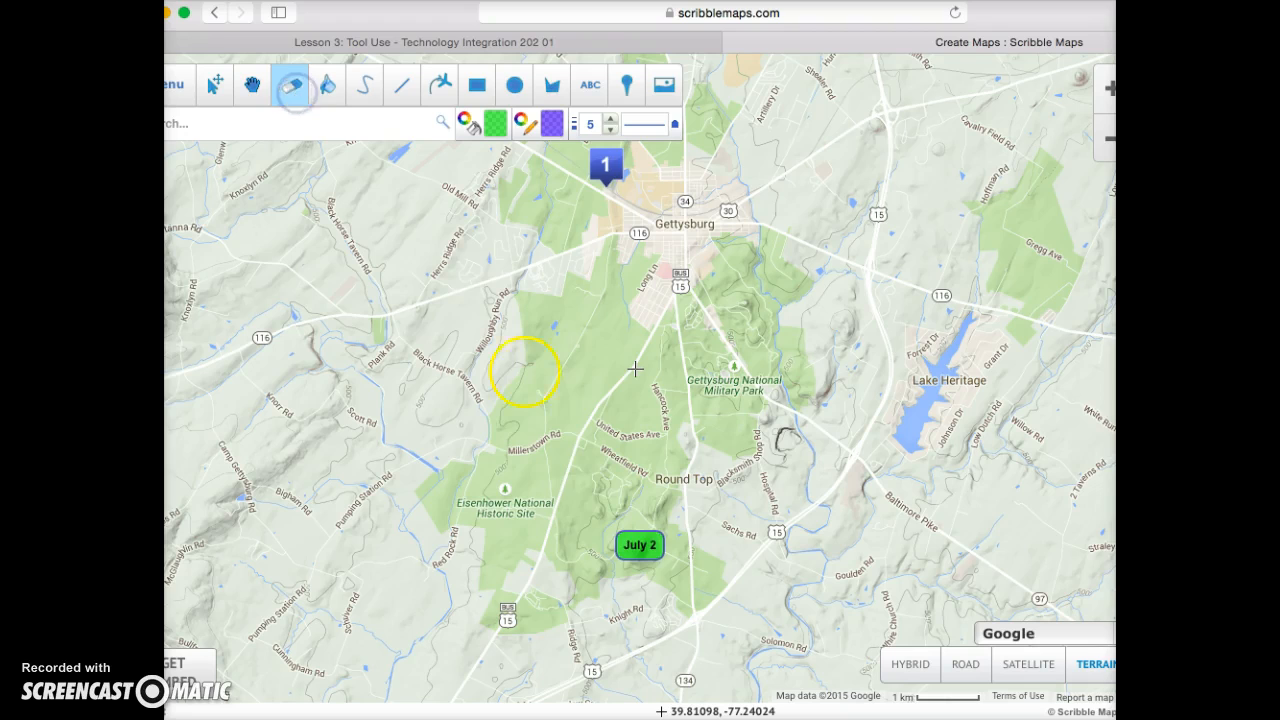
pyautogui.click(638, 542)
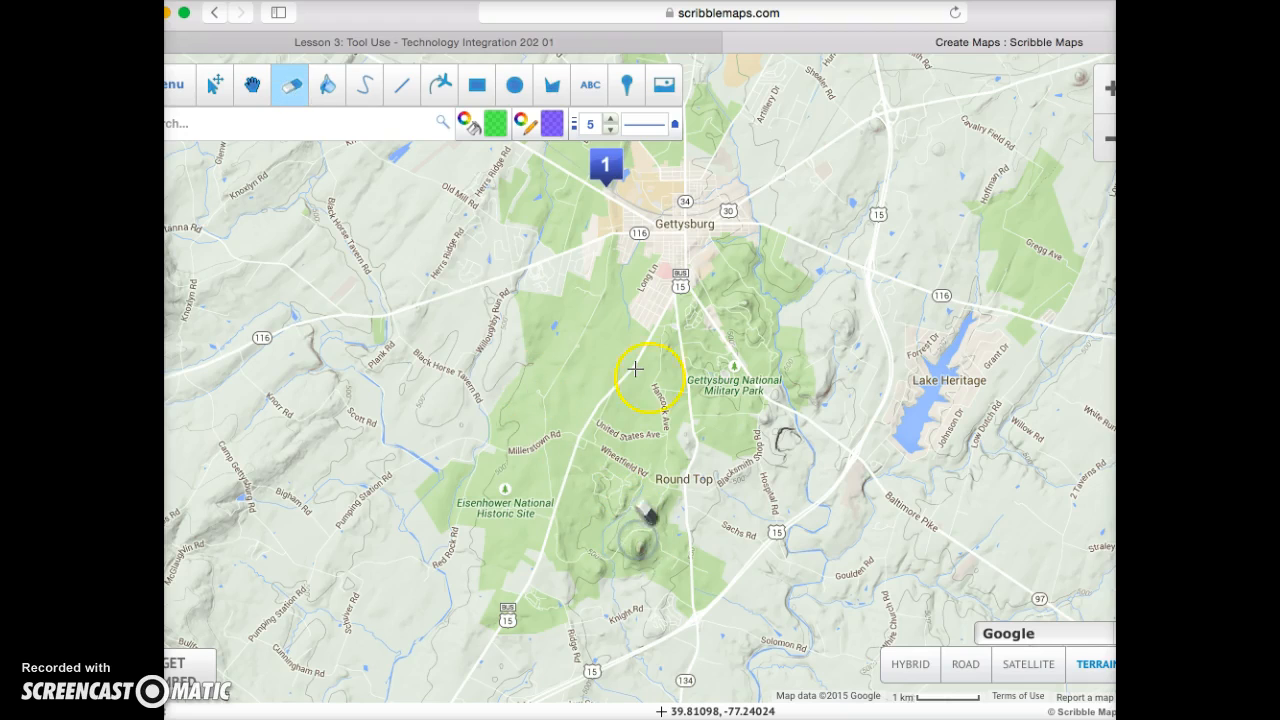
pyautogui.click(606, 168)
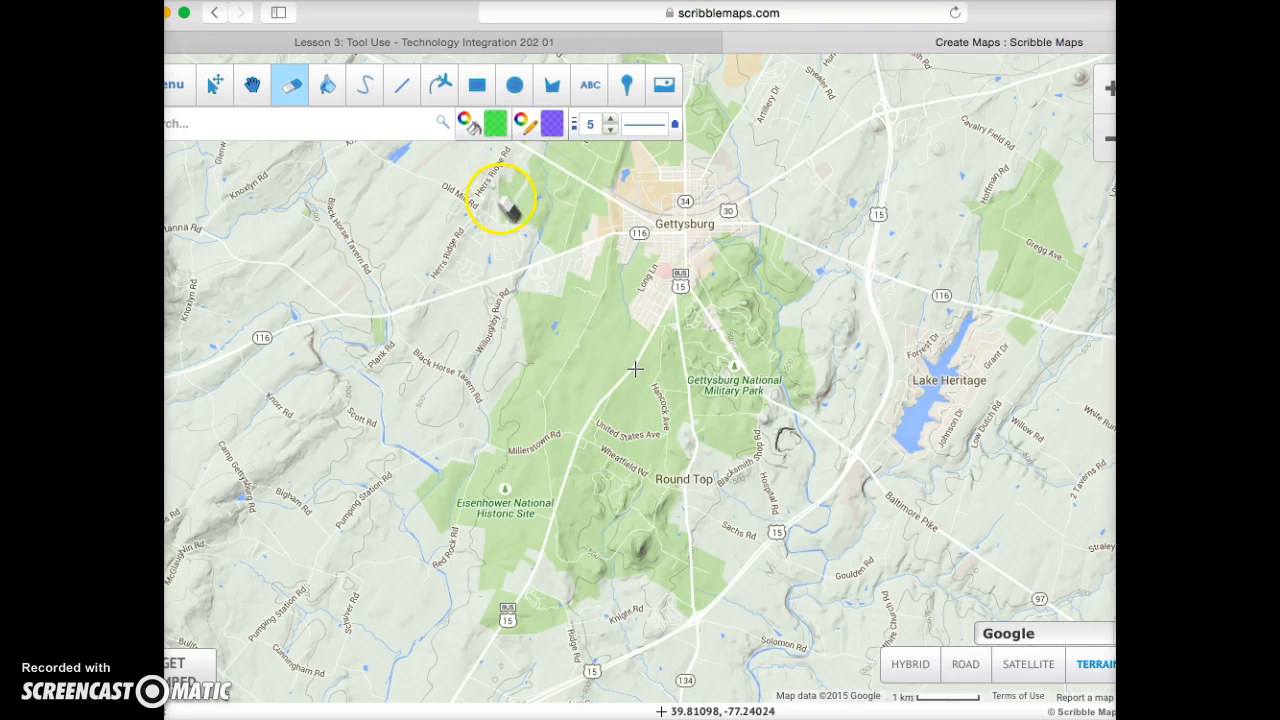
# Draw an irregular closed polygon with green fill and purple outline across the area west of Gettysburg National Military Park.
pyautogui.click(551, 85)
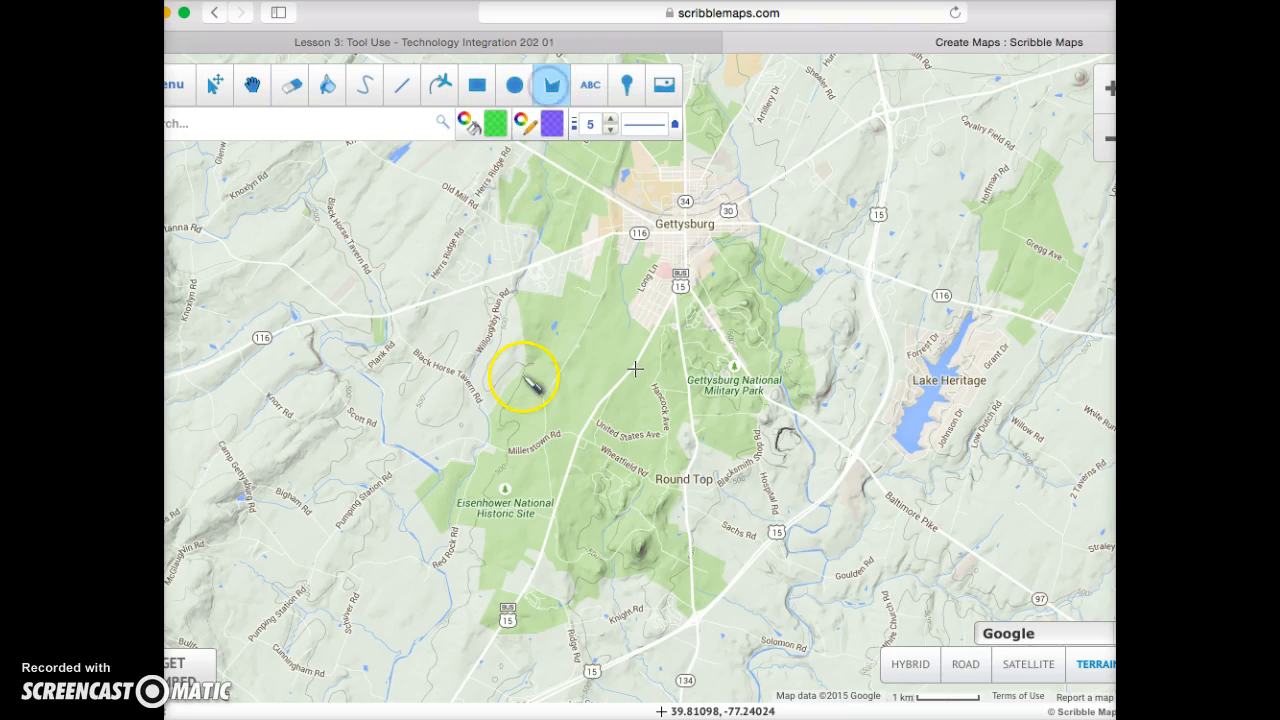
pyautogui.click(384, 483)
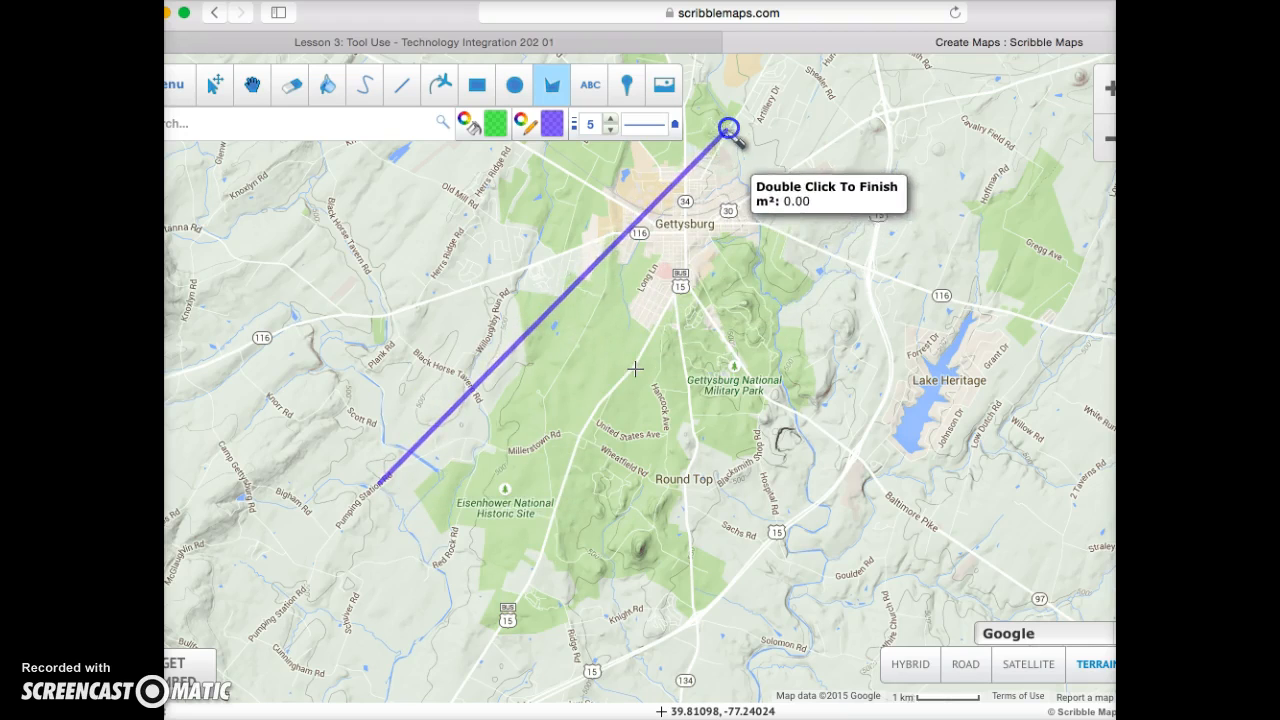
pyautogui.click(603, 205)
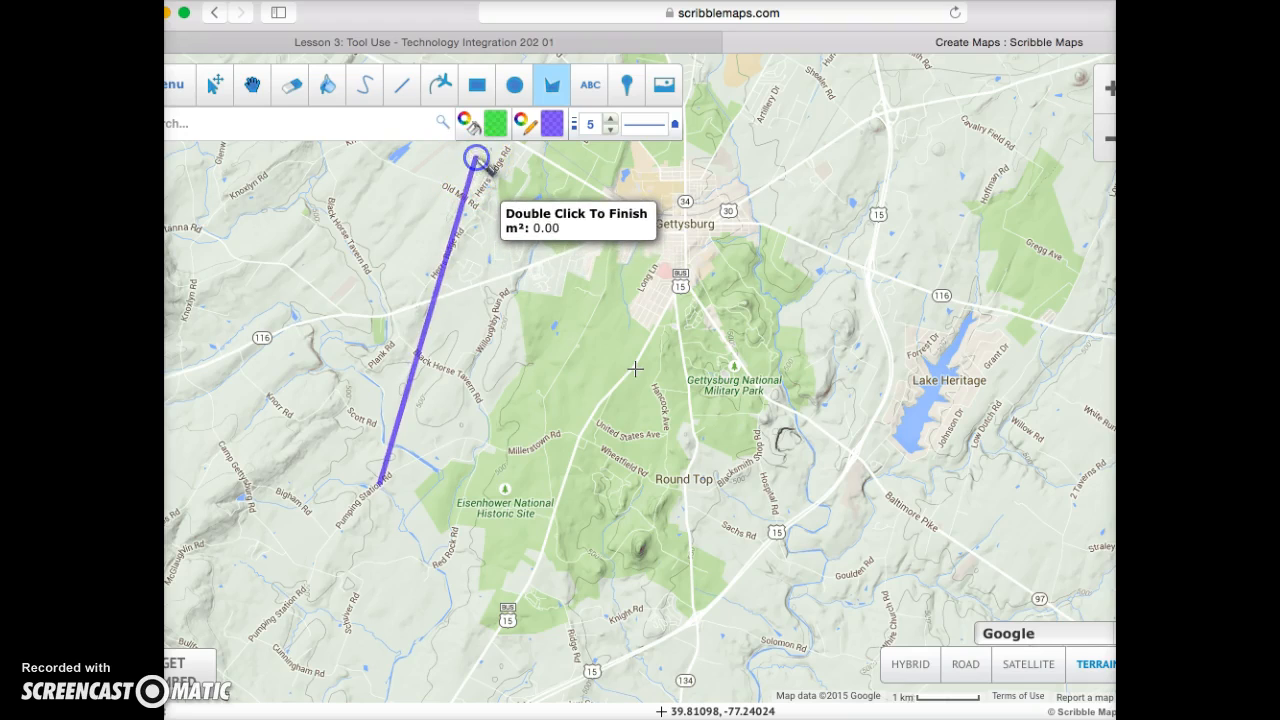
pyautogui.click(477, 158)
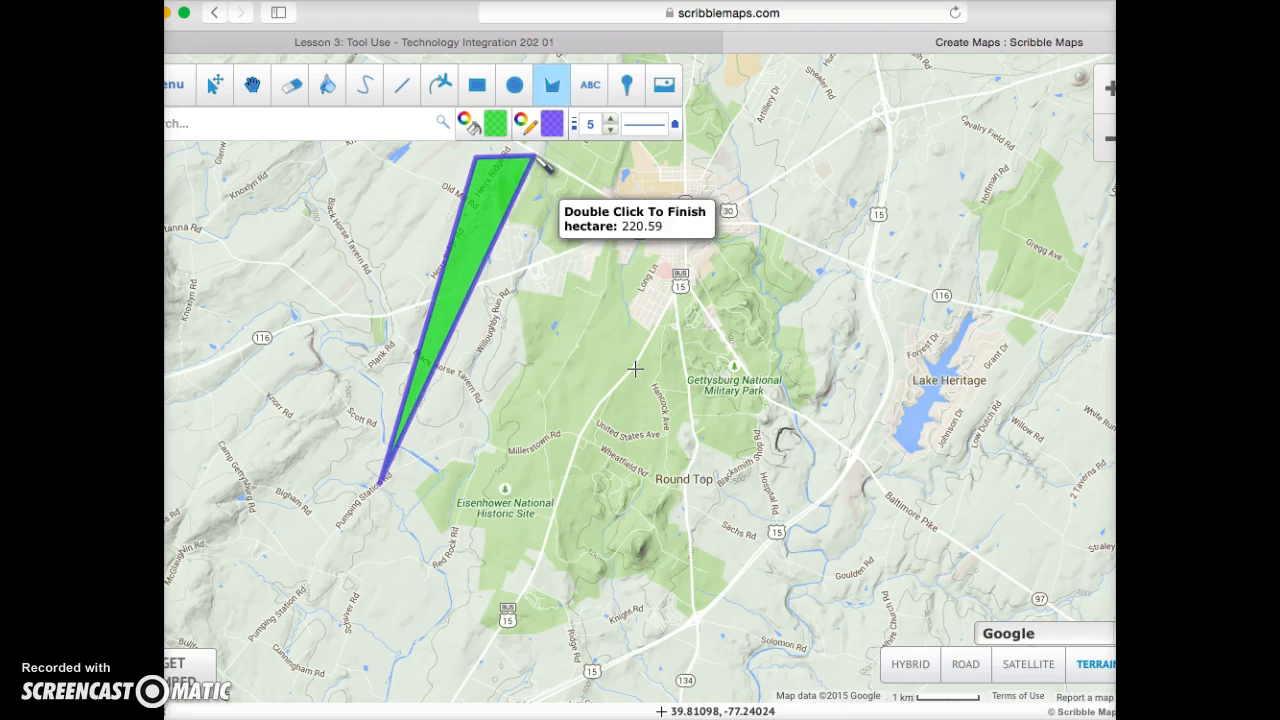
pyautogui.click(527, 158)
pyautogui.click(536, 157)
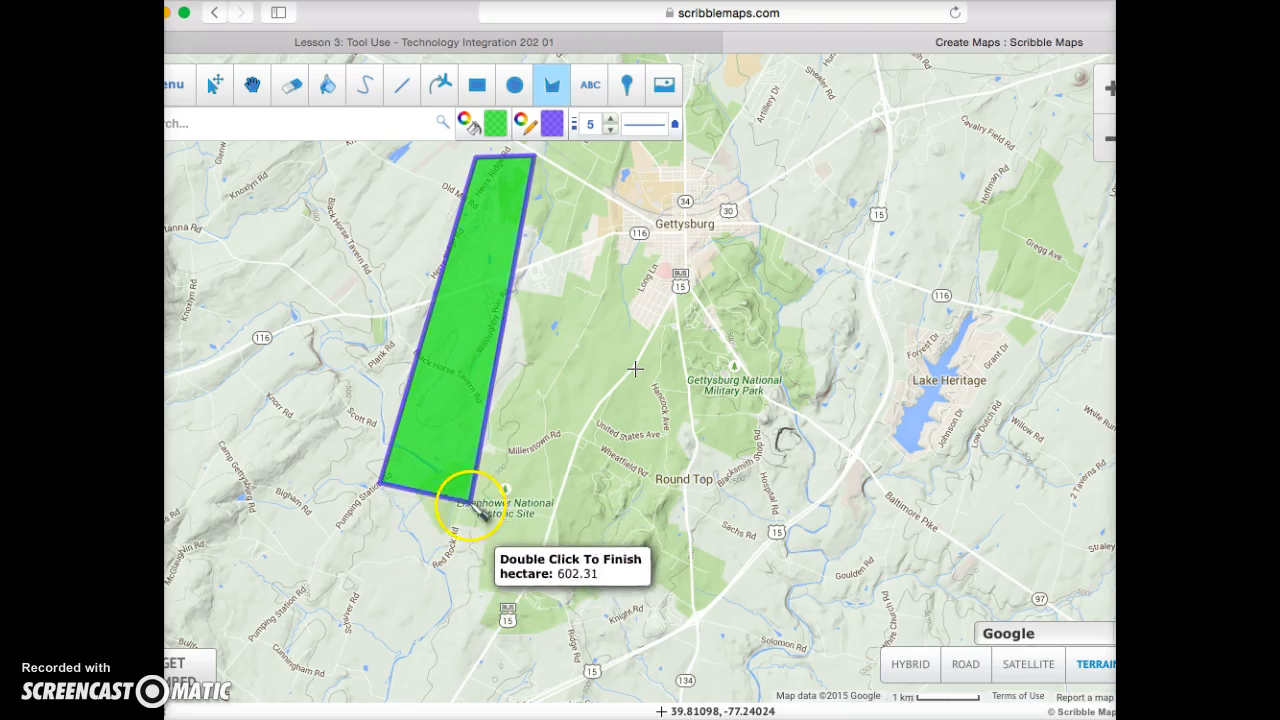
pyautogui.click(444, 499)
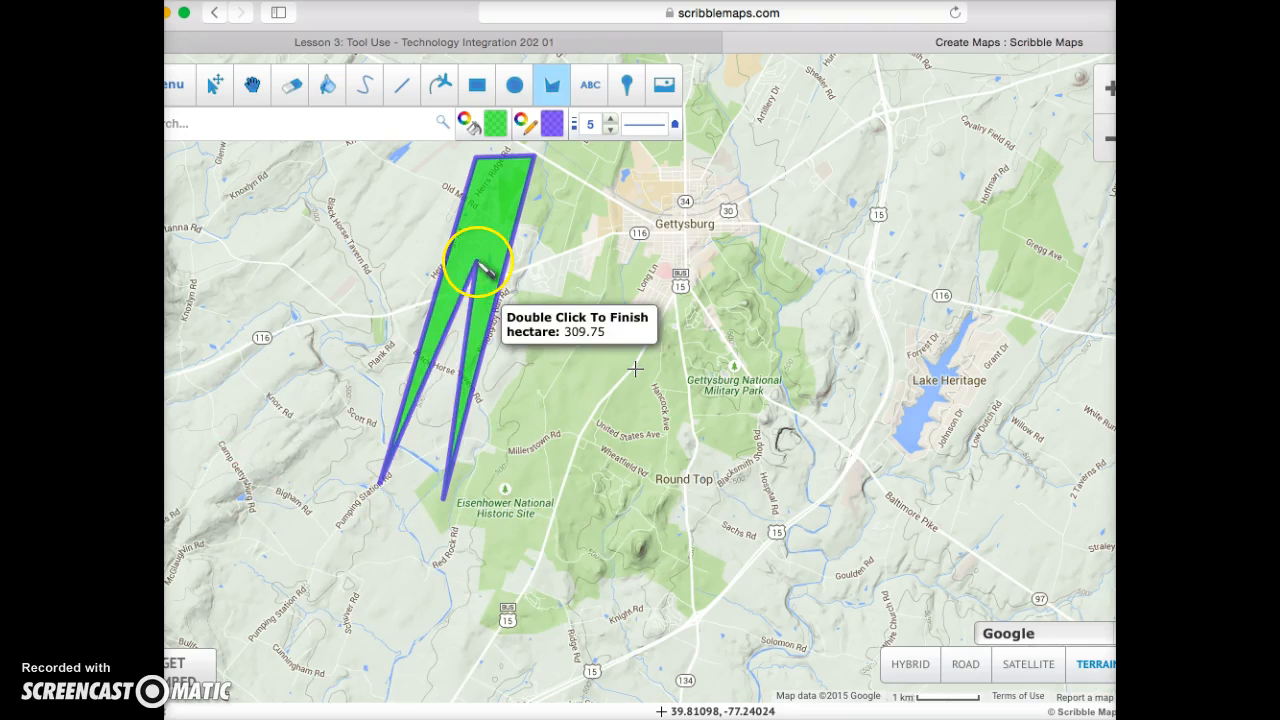
pyautogui.click(497, 183)
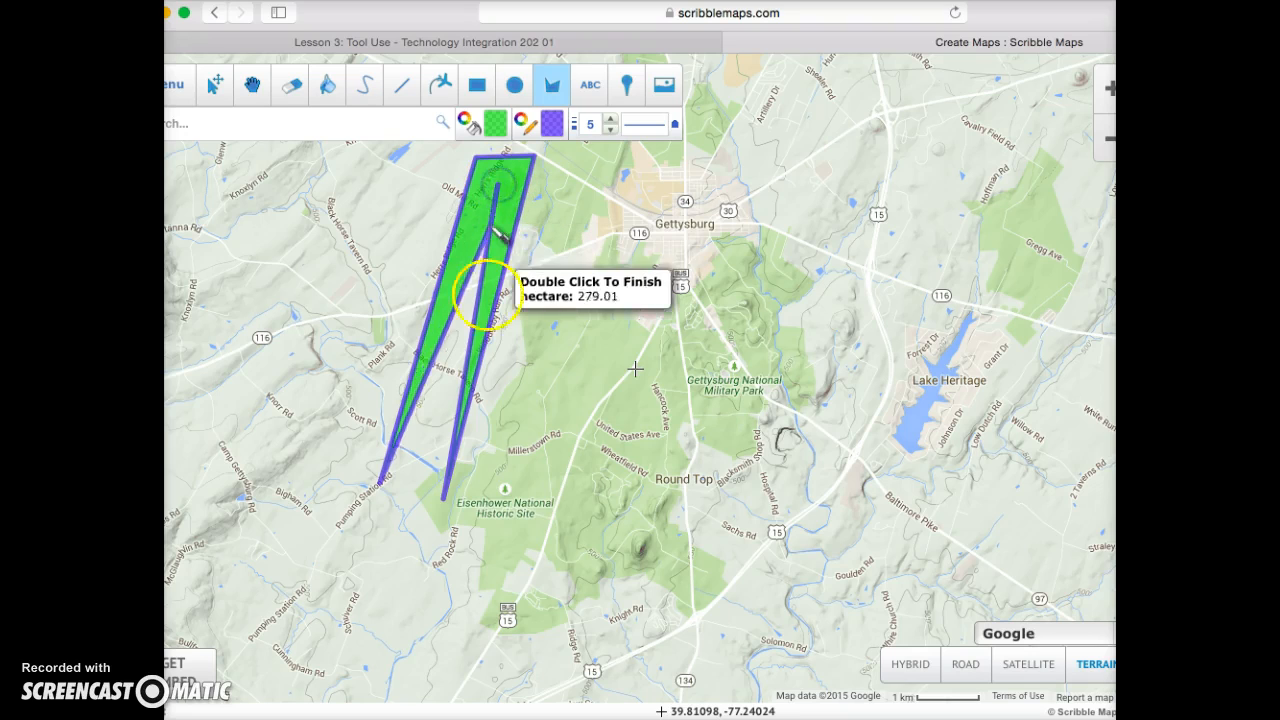
pyautogui.click(248, 300)
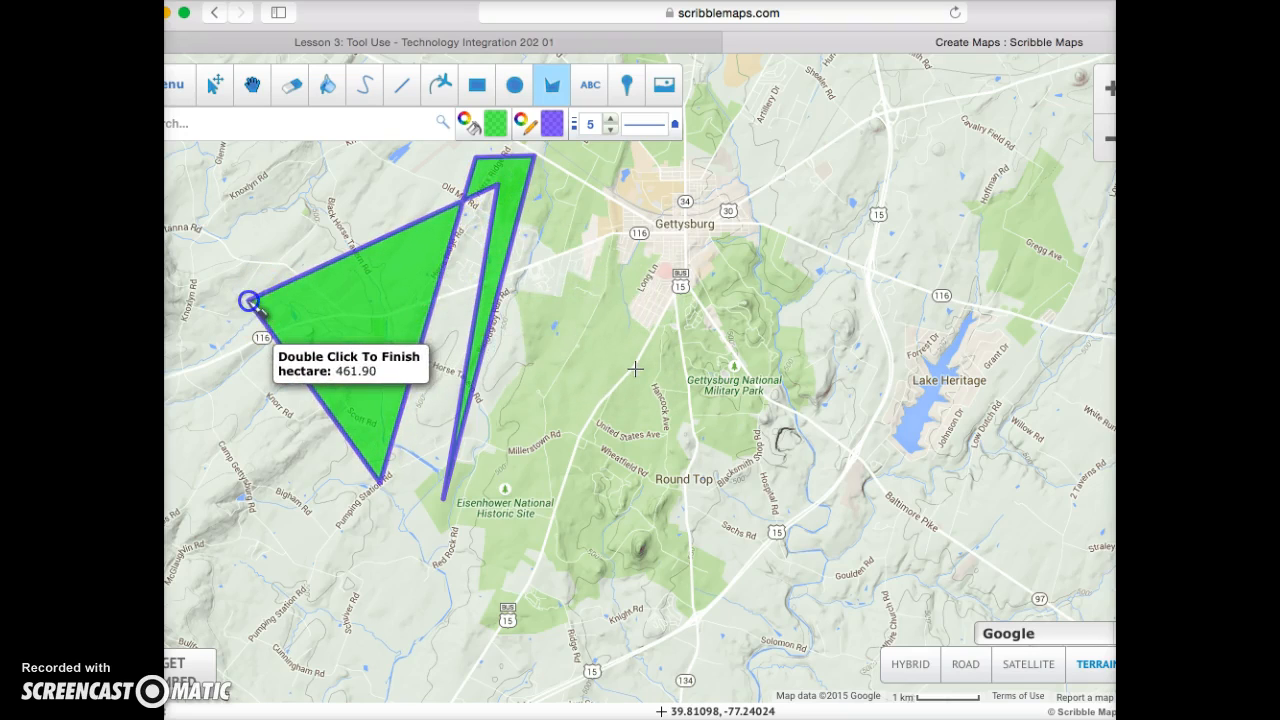
pyautogui.click(201, 499)
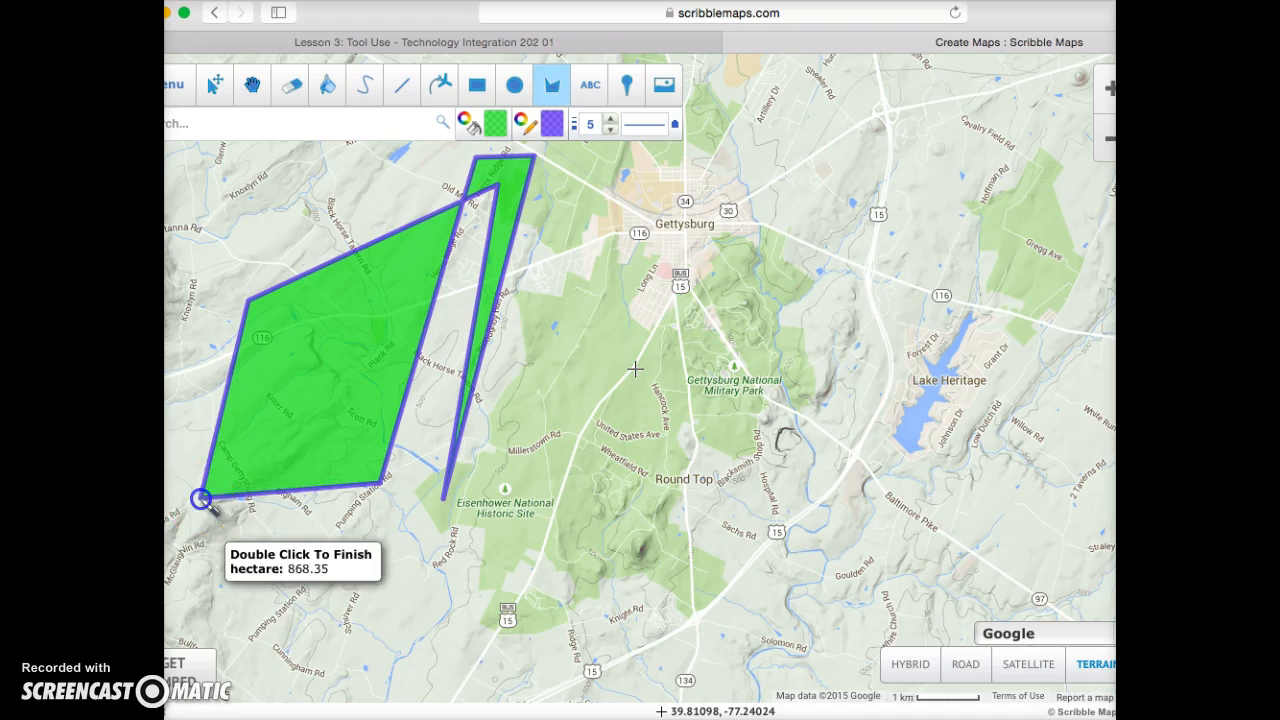
pyautogui.click(391, 588)
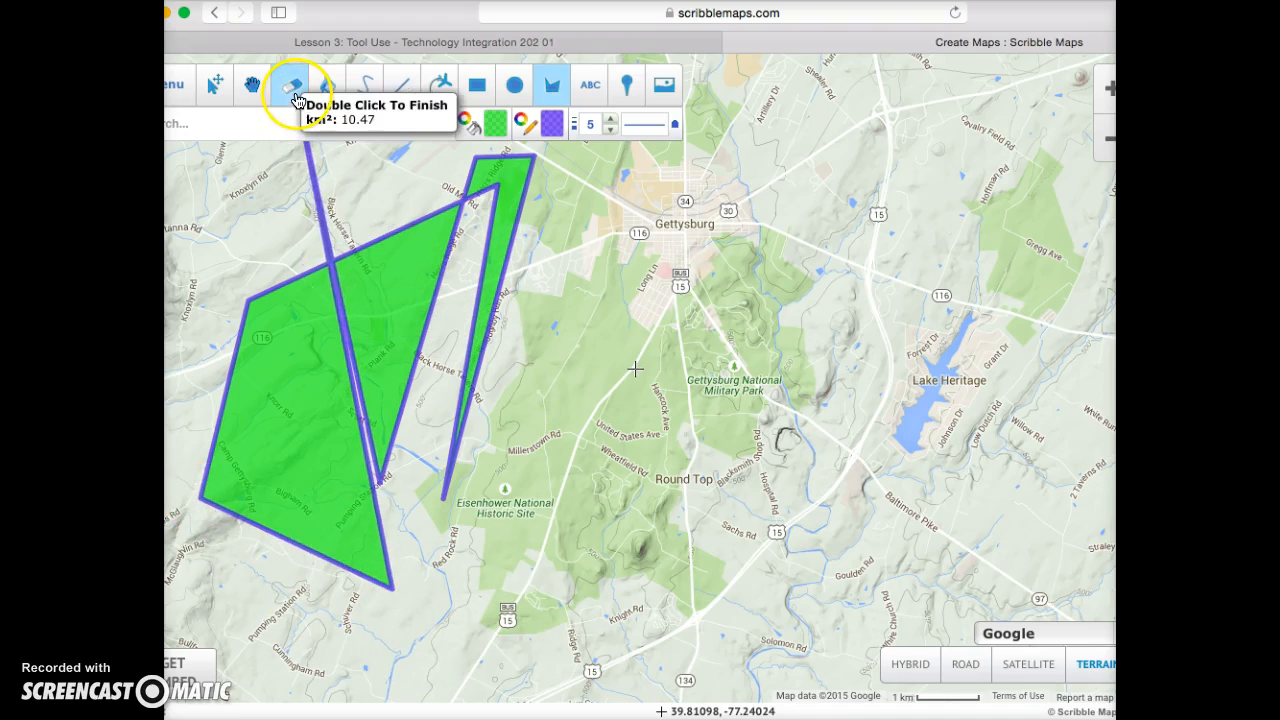
pyautogui.doubleClick(386, 531)
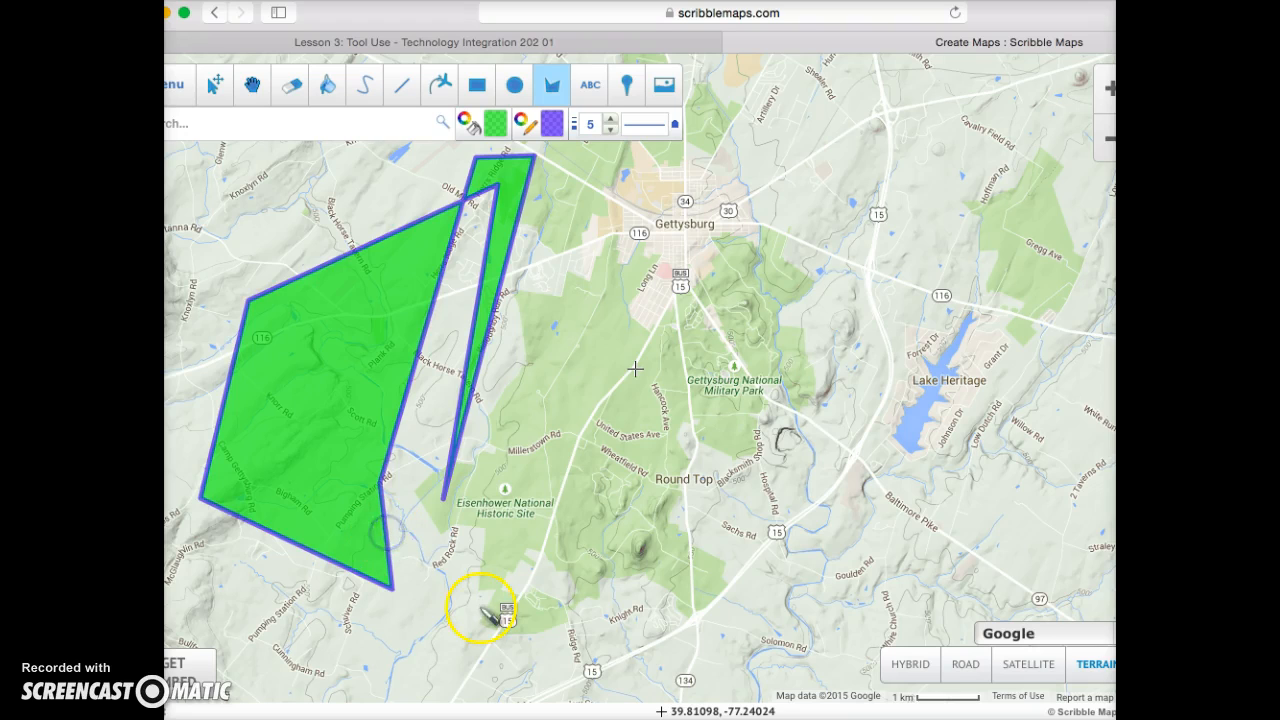
# Erase the polygon's green fill, then delete its purple outline and confirm the deletion.
pyautogui.click(291, 86)
pyautogui.click(325, 310)
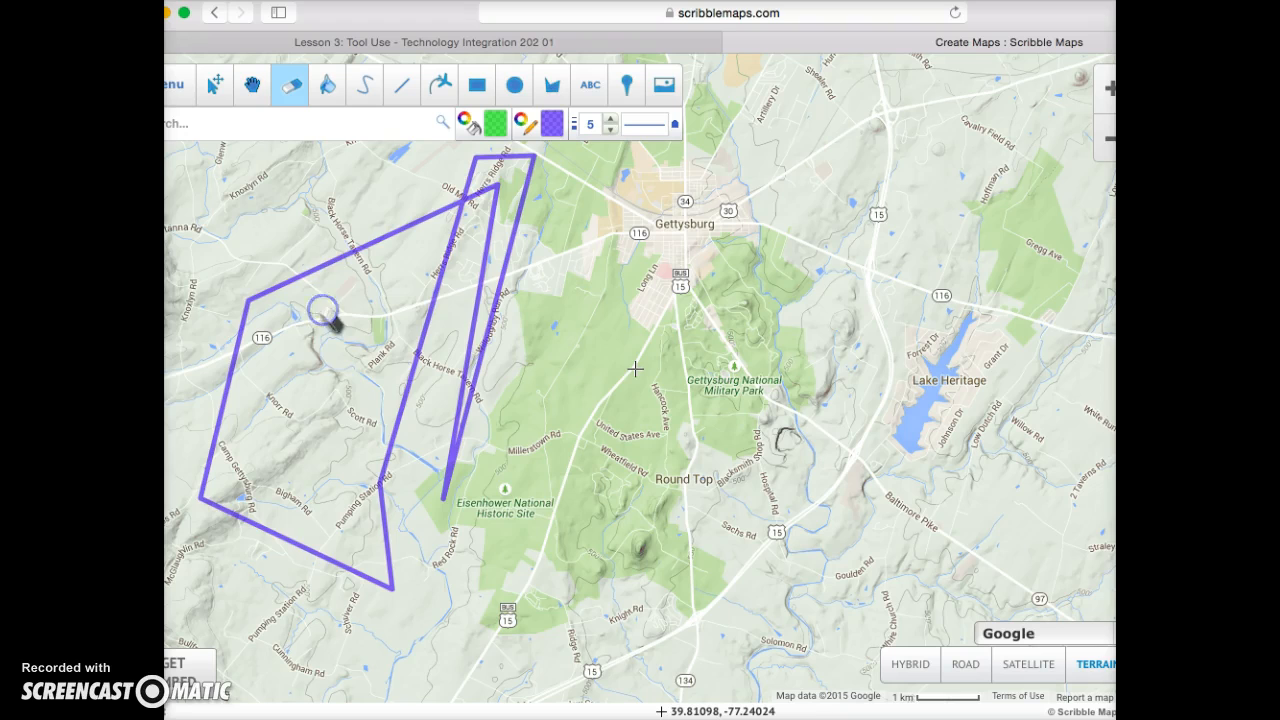
pyautogui.click(397, 424)
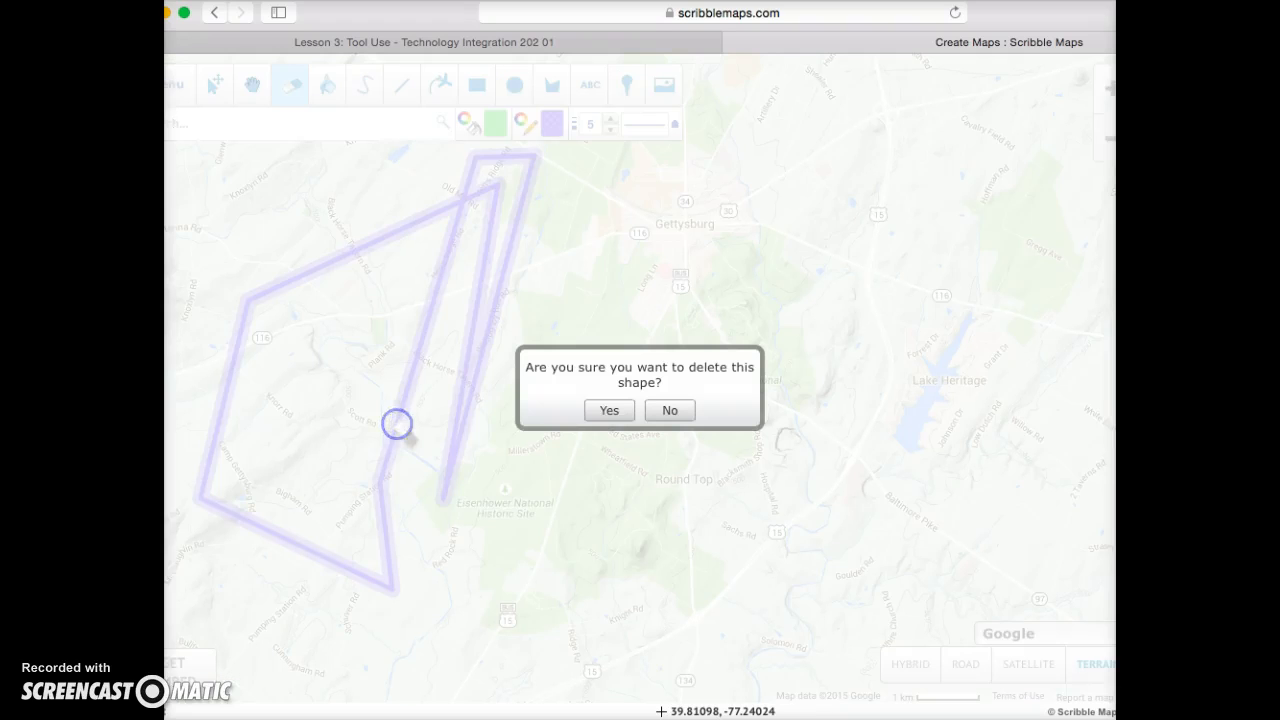
pyautogui.click(607, 413)
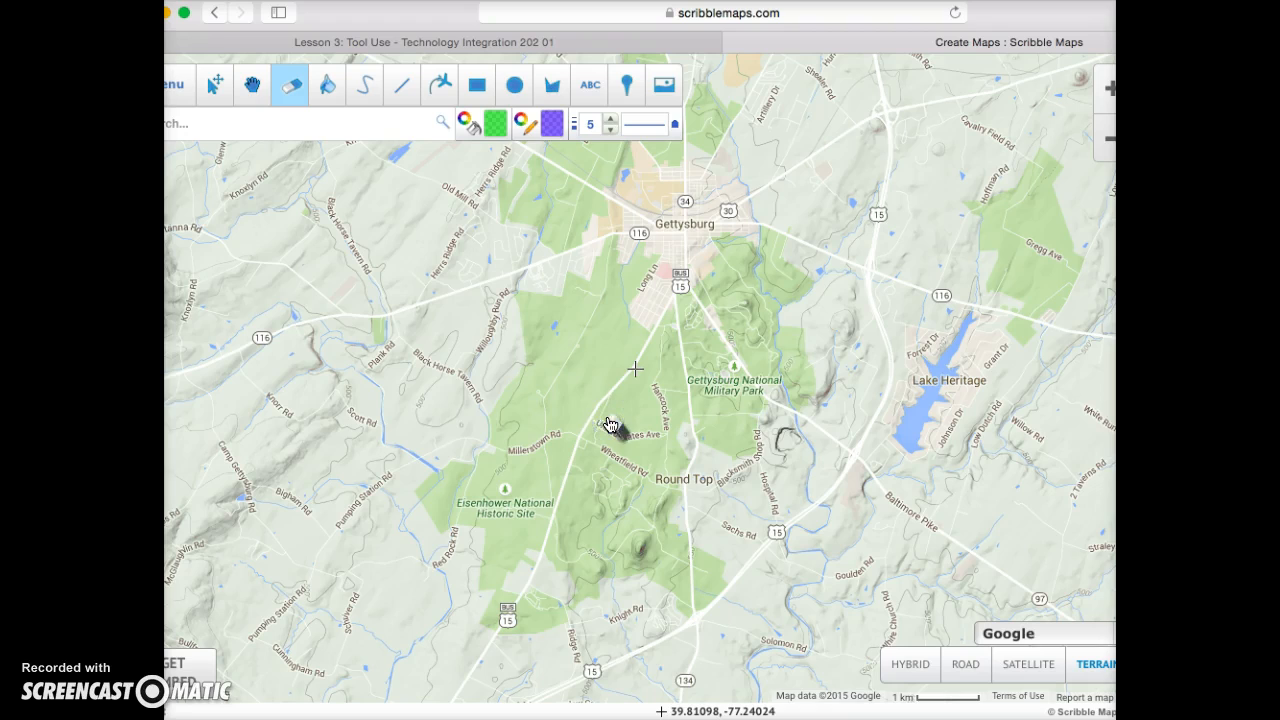
# Open the image overlay tool's image URL prompt and dismiss it without adding an image.
pyautogui.click(747, 405)
pyautogui.click(663, 88)
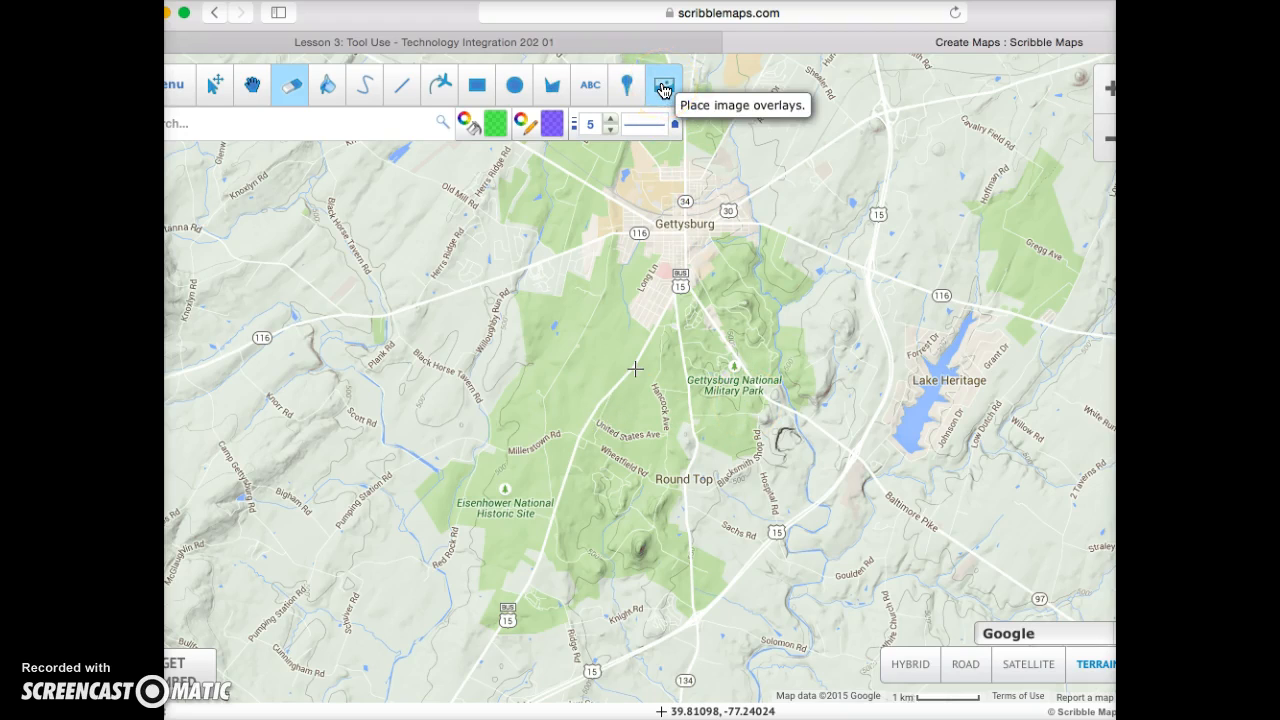
pyautogui.click(664, 90)
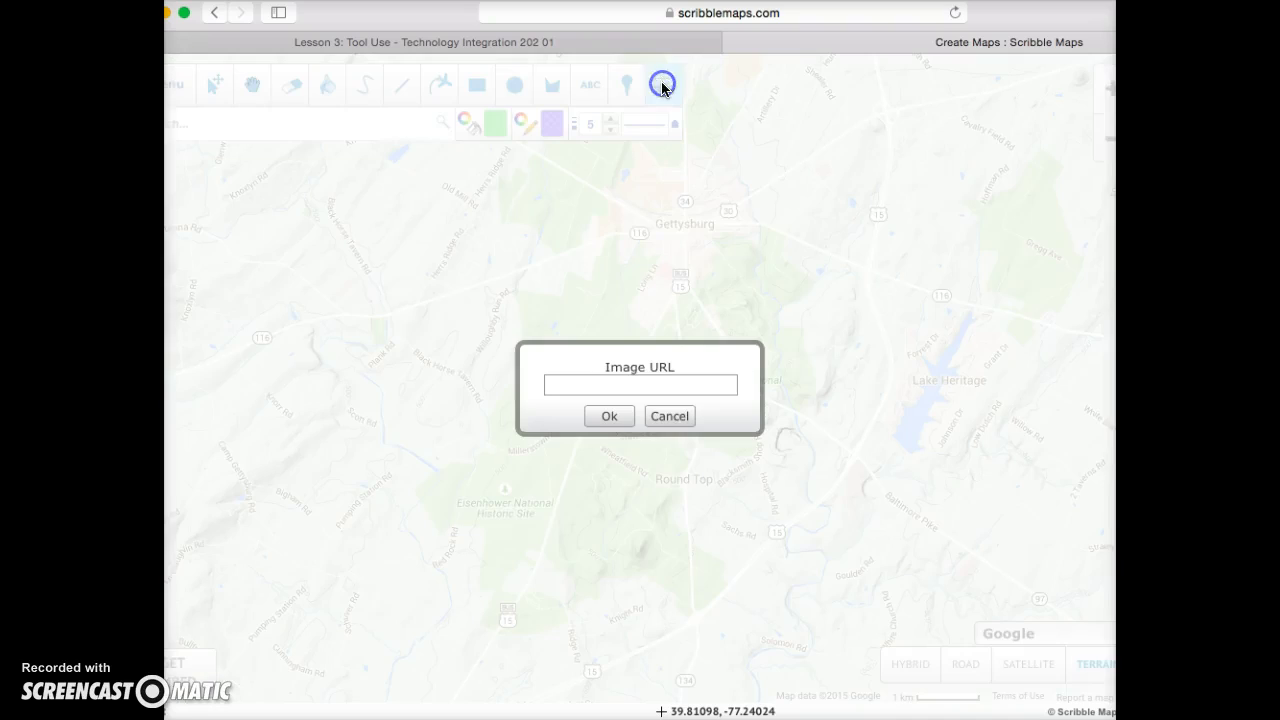
pyautogui.click(661, 418)
pyautogui.click(491, 299)
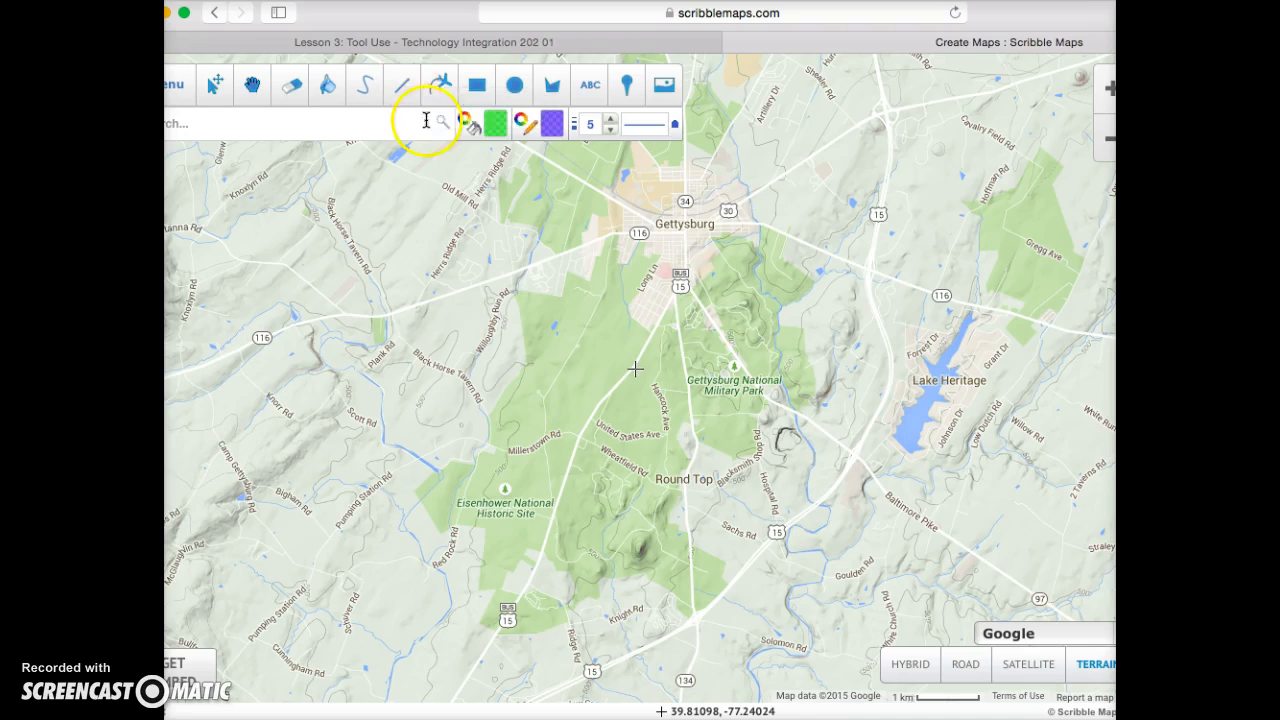
pyautogui.click(476, 90)
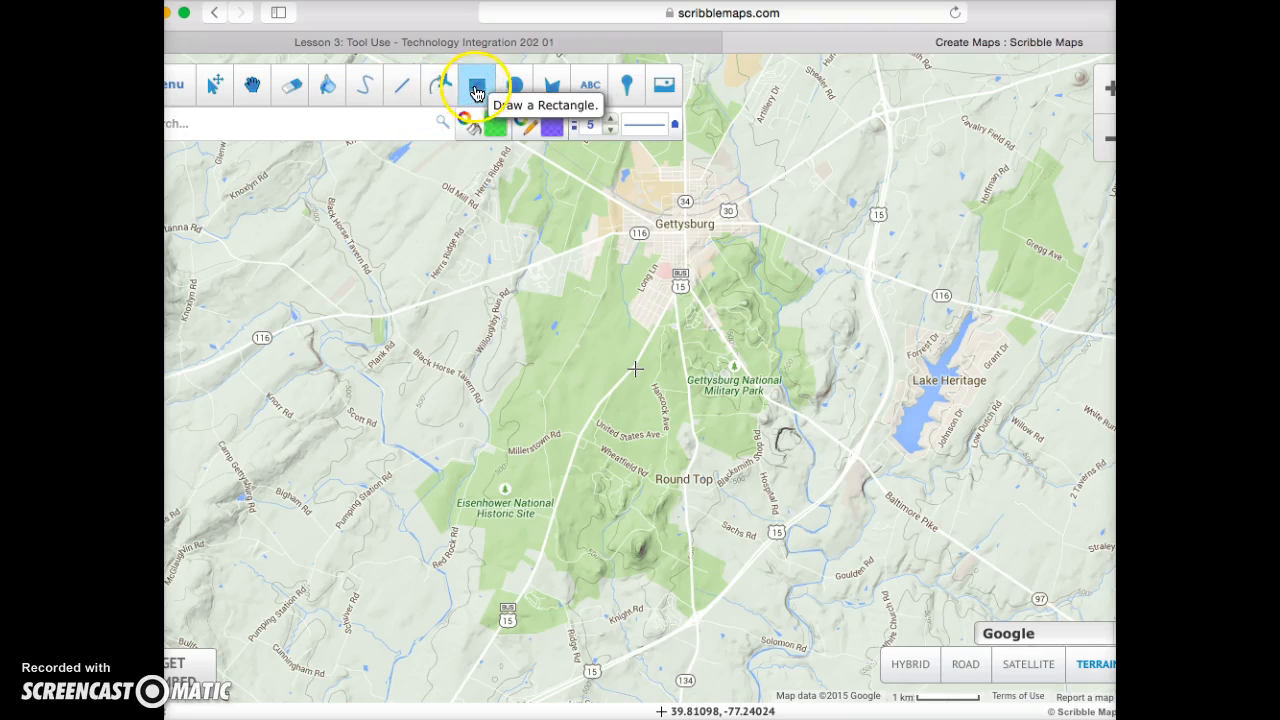
pyautogui.click(508, 86)
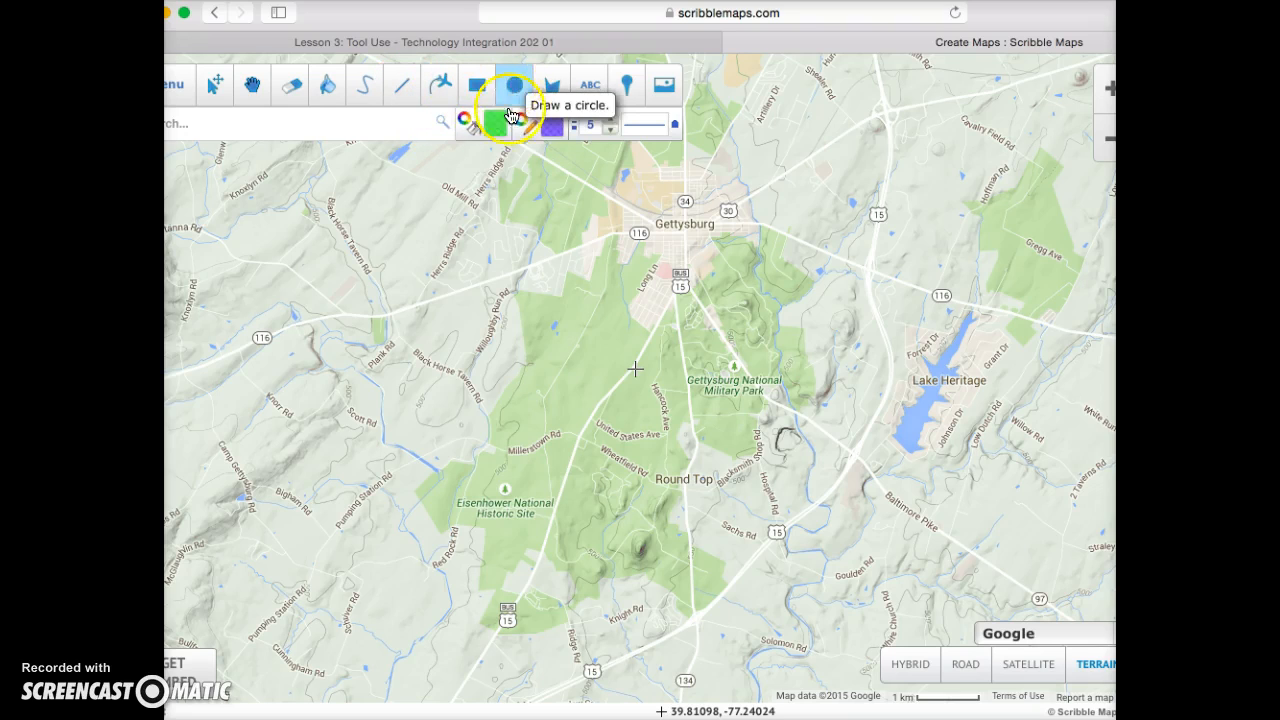
# Draw a large circle with green fill and purple outline, centred west of Round Top and reaching east to Round Top.
pyautogui.click(508, 77)
pyautogui.click(580, 440)
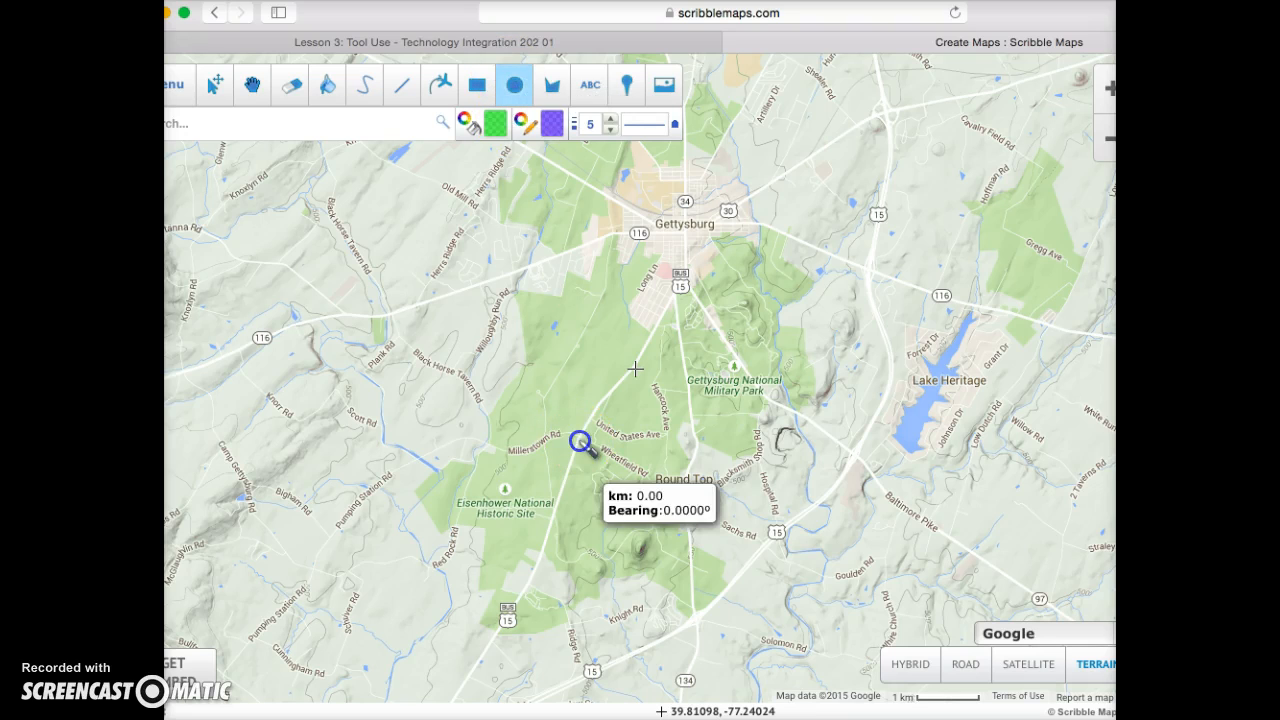
pyautogui.moveTo(572, 414)
pyautogui.mouseDown()
pyautogui.moveTo(483, 291)
pyautogui.moveTo(569, 397)
pyautogui.moveTo(486, 263)
pyautogui.moveTo(571, 397)
pyautogui.moveTo(465, 236)
pyautogui.moveTo(543, 386)
pyautogui.moveTo(463, 251)
pyautogui.moveTo(501, 315)
pyautogui.mouseUp()
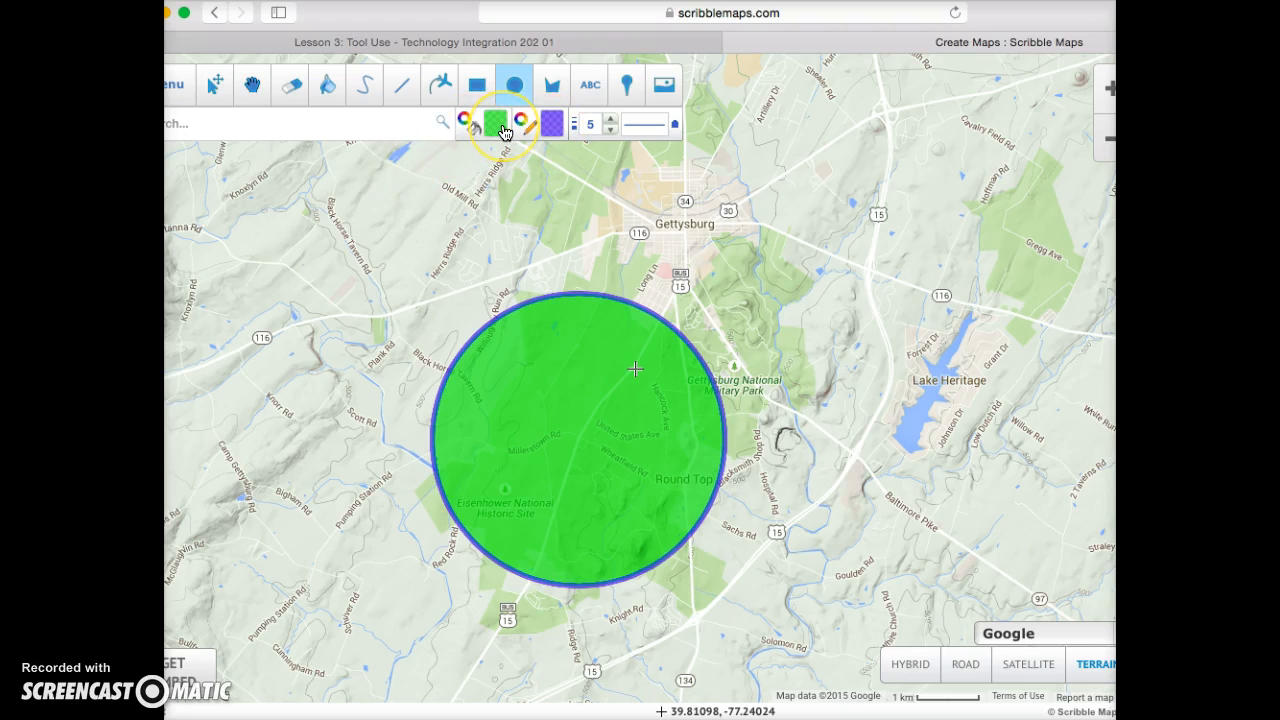
# Shift the browser window to reveal the cut-off map controls, review the map's save, export and share options, and close them.
pyautogui.click(449, 135)
pyautogui.moveTo(1002, 22); pyautogui.dragTo(1034, 14)
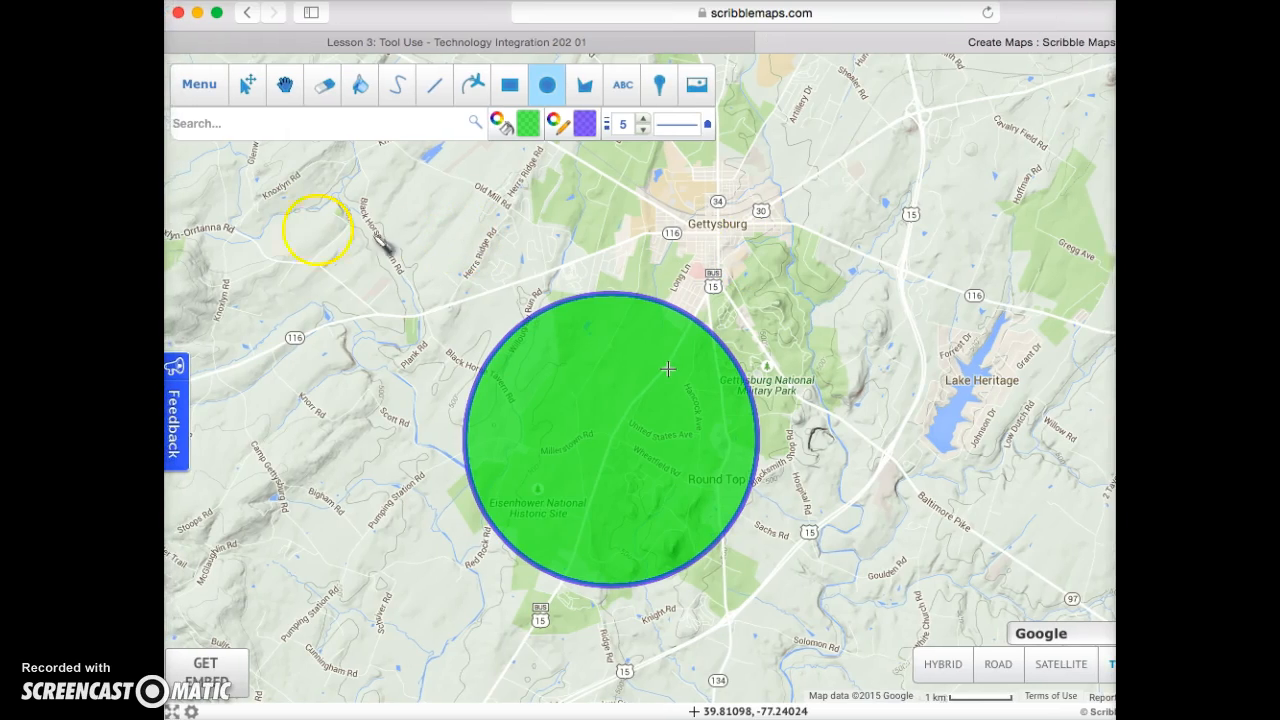
pyautogui.click(199, 88)
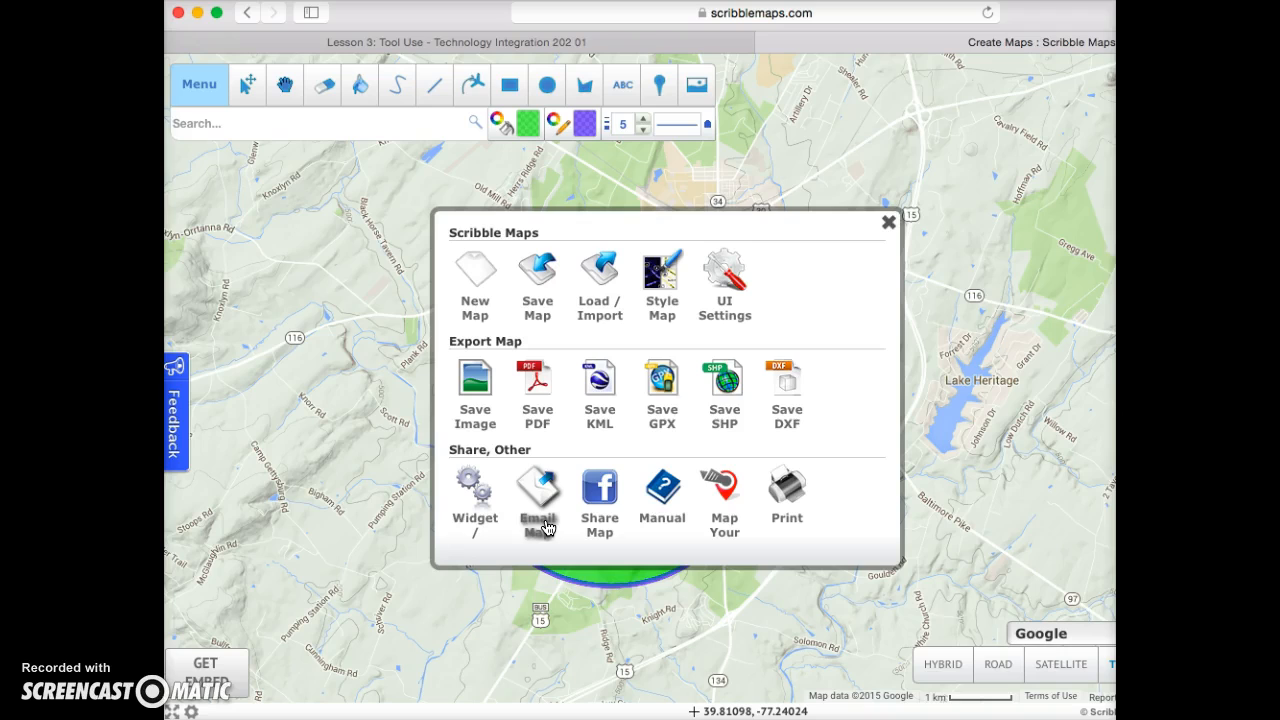
pyautogui.click(612, 425)
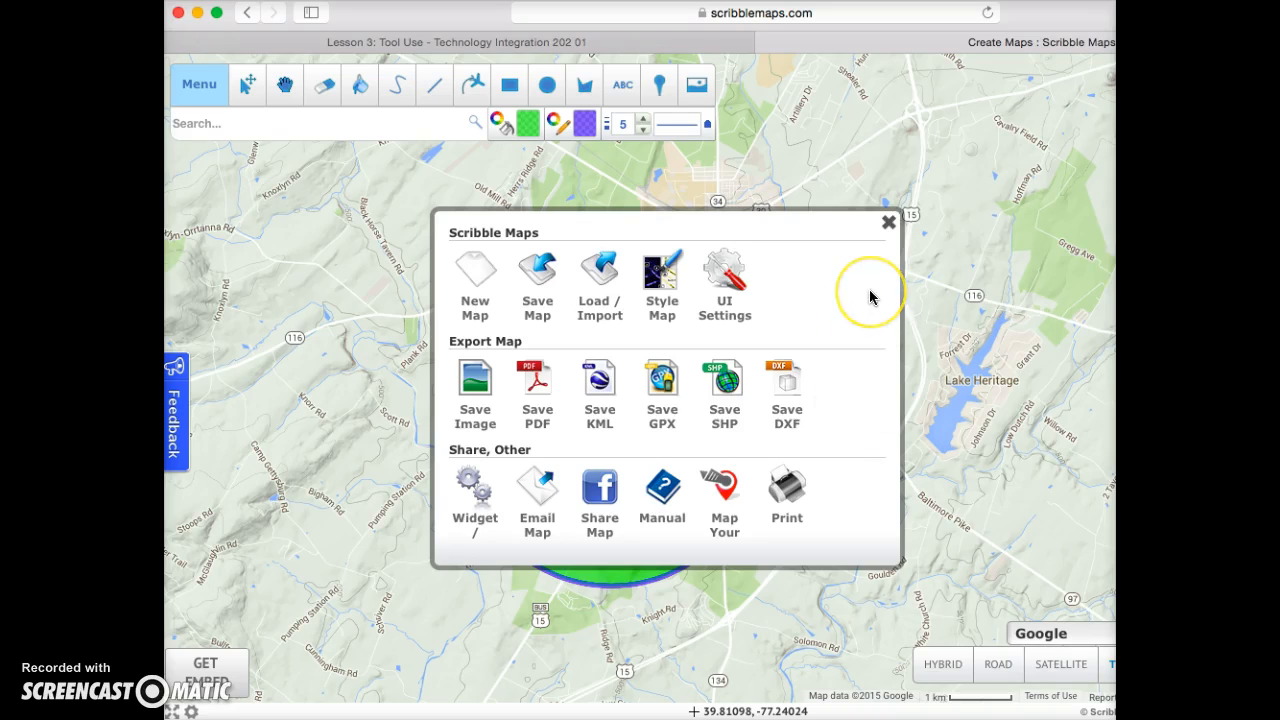
pyautogui.click(889, 225)
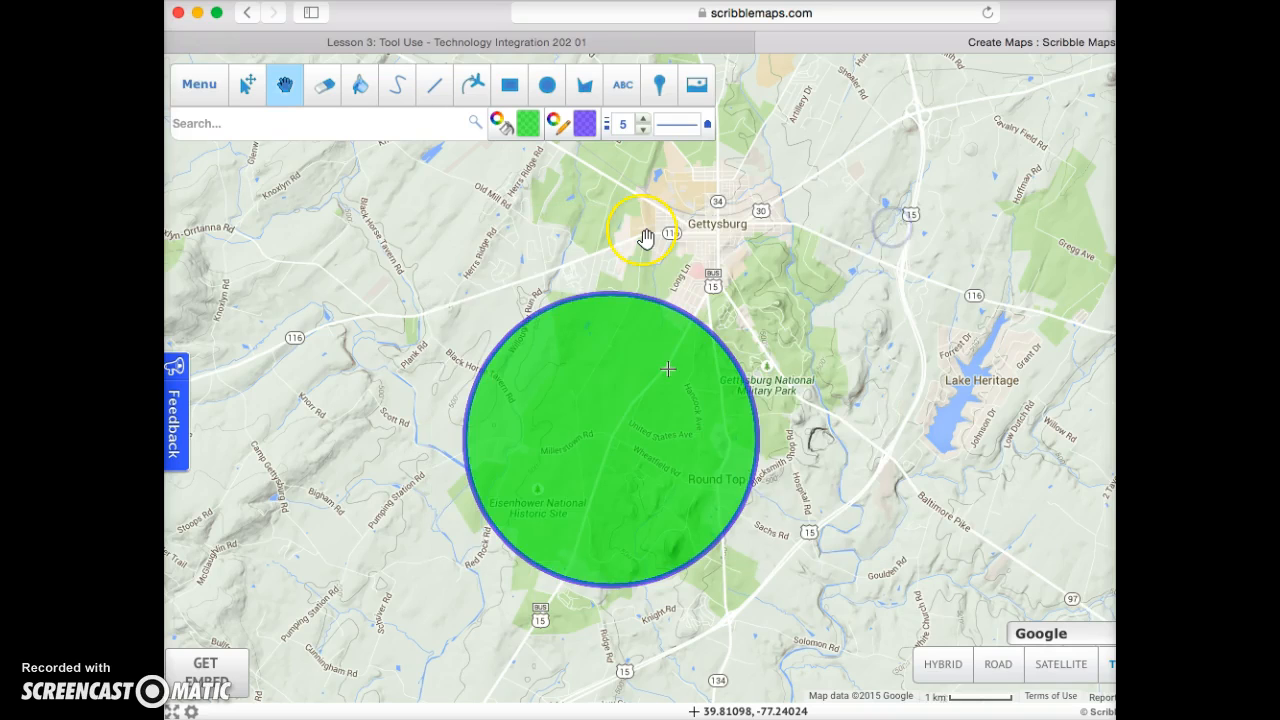